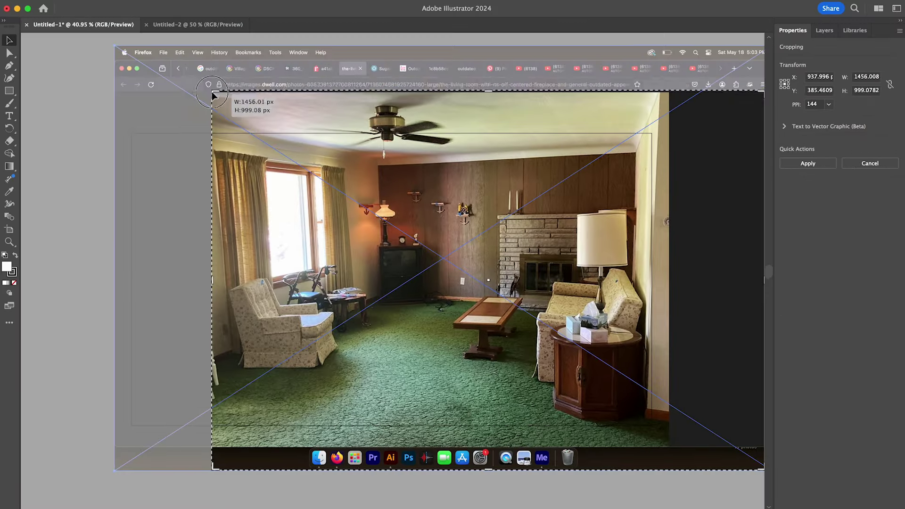
Step: Check the second document, then return to the living-room photo document
scroll(579, 408, "right", 4)
scroll(578, 409, "down", 1)
left_click(199, 24)
scroll(197, 43, "up", 3)
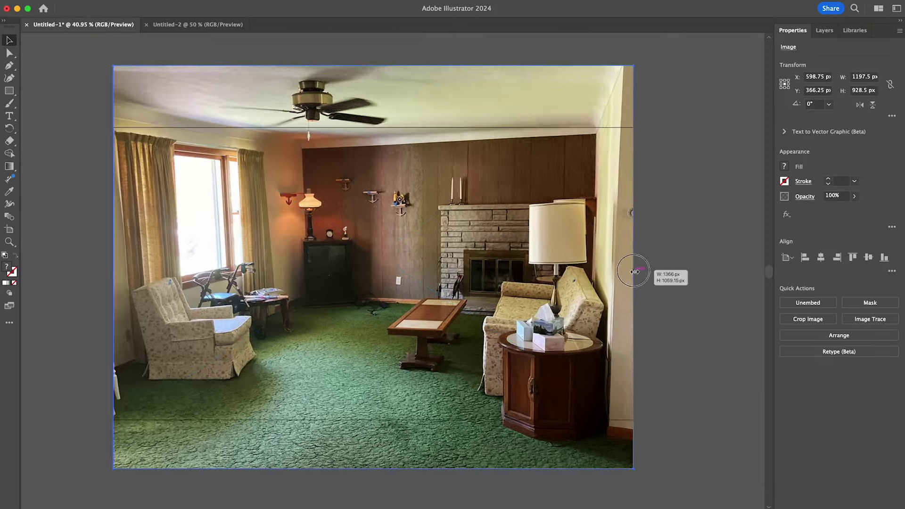
scroll(197, 43, "down", 1)
left_click(102, 25)
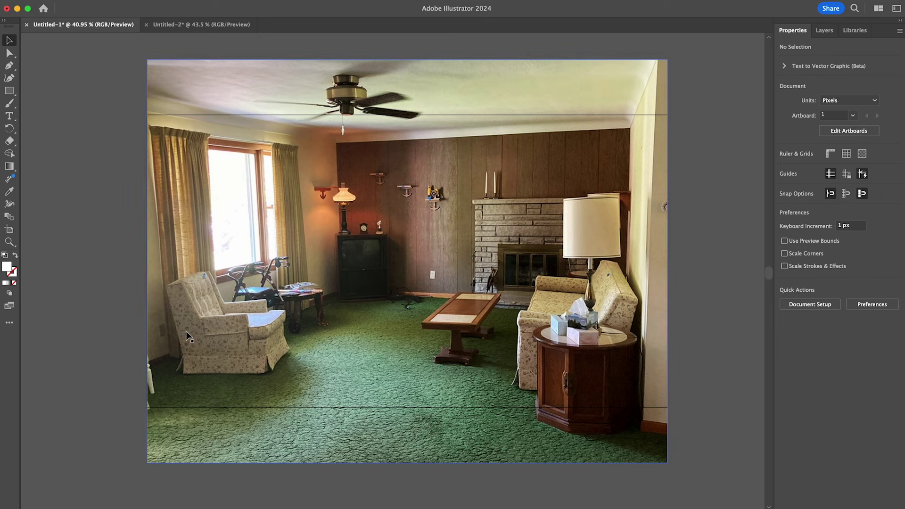
Step: Crop two carpet strips out of copies of the room photo
left_click(463, 325)
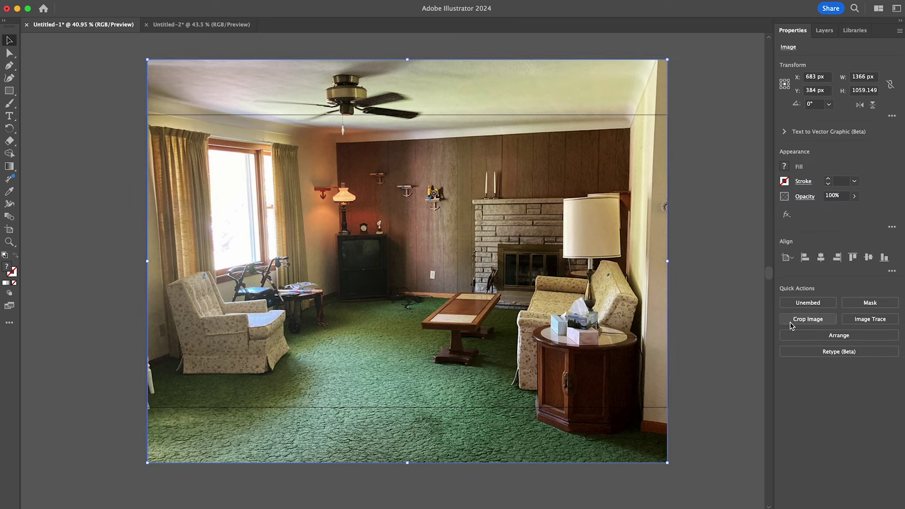
left_click(807, 321)
left_click_drag(379, 376, 453, 367)
key("Return")
left_click(807, 319)
left_click_drag(148, 114, 156, 372)
key("Return")
left_click(285, 379)
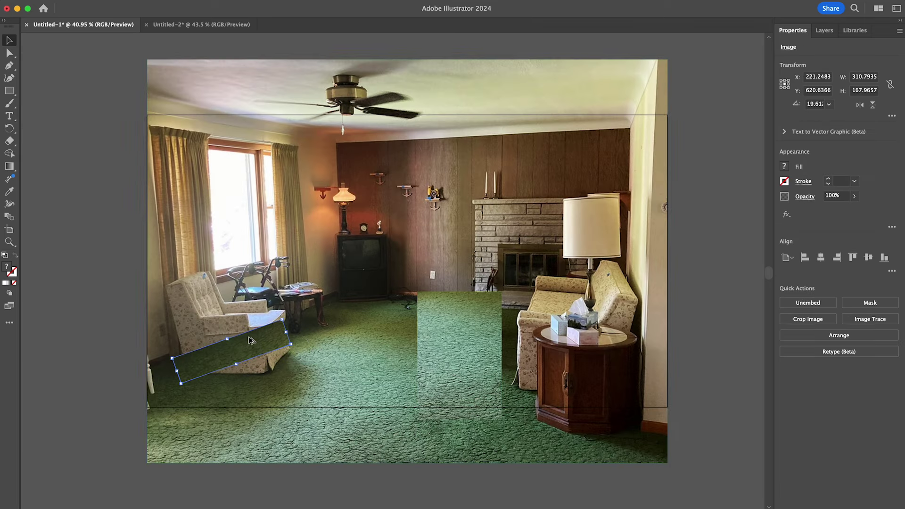
left_click(93, 320)
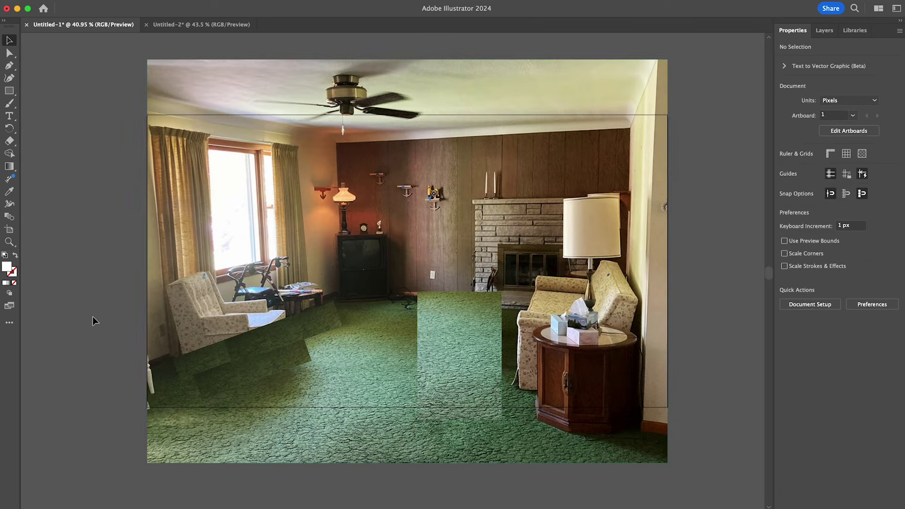
Step: Try cropping the room photo twice but cancel, leaving it uncropped
left_click(198, 329)
left_click(808, 319)
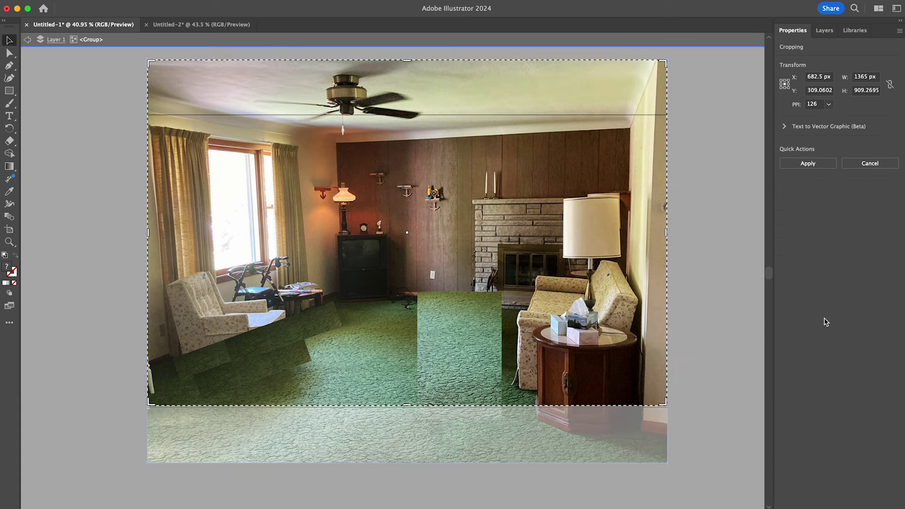
key("Escape")
left_click(713, 226)
left_click(650, 226)
left_click(807, 319)
mouse_move(407, 216)
left_mouse_down()
mouse_move(347, 149)
mouse_move(414, 222)
left_mouse_up()
key("Escape")
left_click(700, 227)
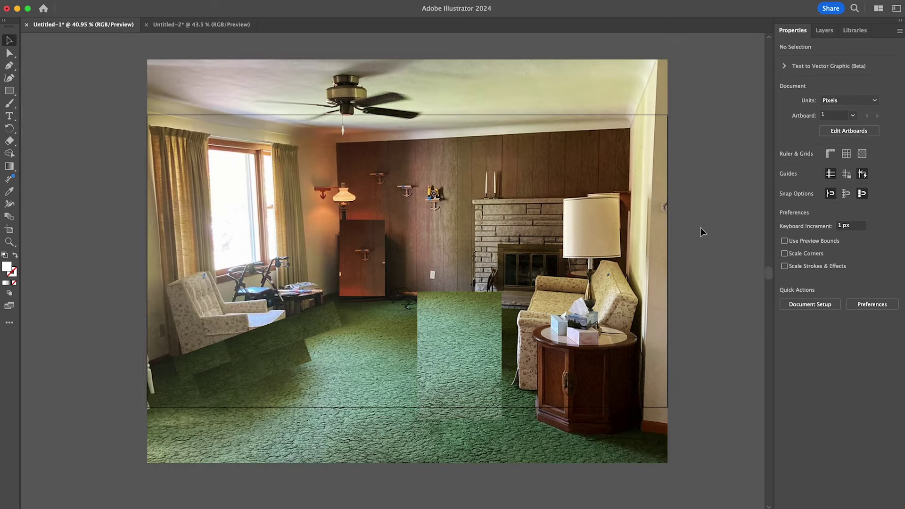
Step: Crop a curtain section of the photo to cover the armchair
left_click(413, 171)
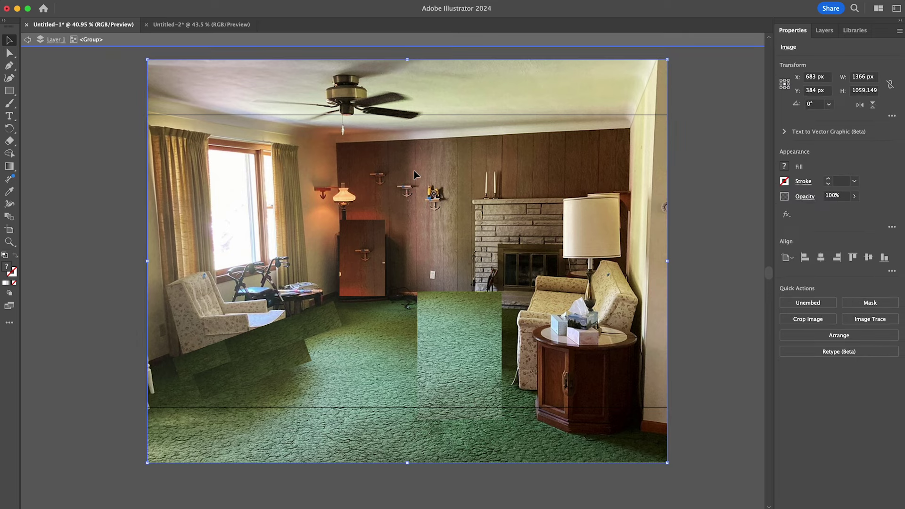
left_click(815, 319)
left_click_drag(148, 116, 202, 263)
key("Escape")
left_click(813, 319)
left_click_drag(147, 60, 162, 192)
left_click_drag(662, 402, 216, 284)
key("Return")
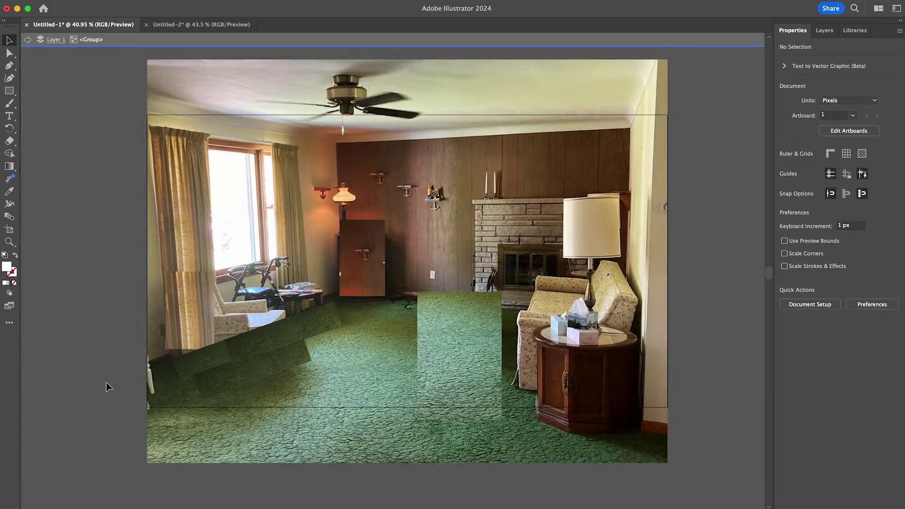
left_click(113, 354)
Step: Restore the cabinet patch, then crop a carpet patch and move it under the side table
key("ctrl+z")
key("ctrl+z")
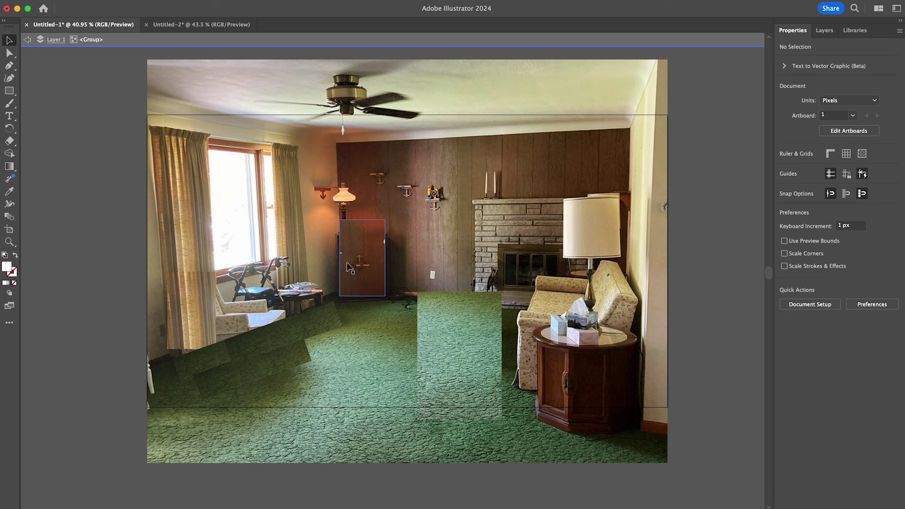
key("ctrl+z")
left_click(436, 359)
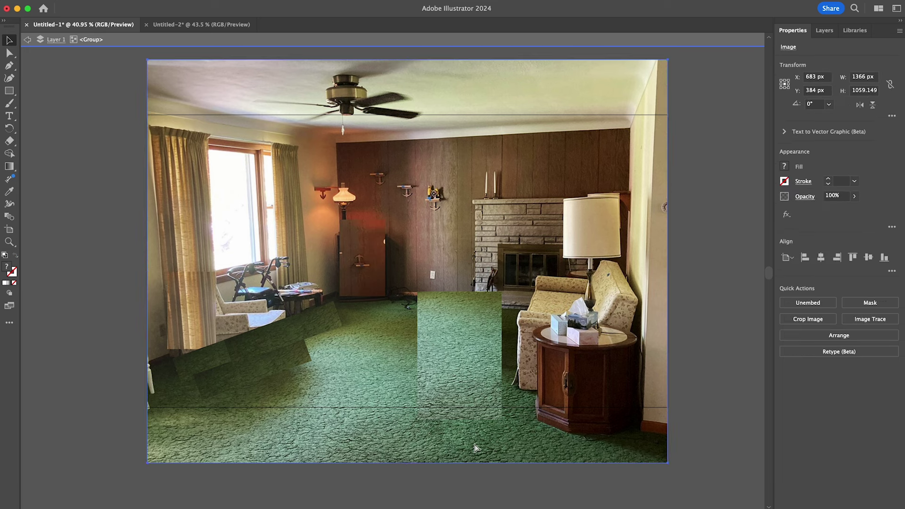
left_click(807, 333)
left_click_drag(446, 323, 448, 425)
key("Return")
left_click_drag(537, 442, 585, 414)
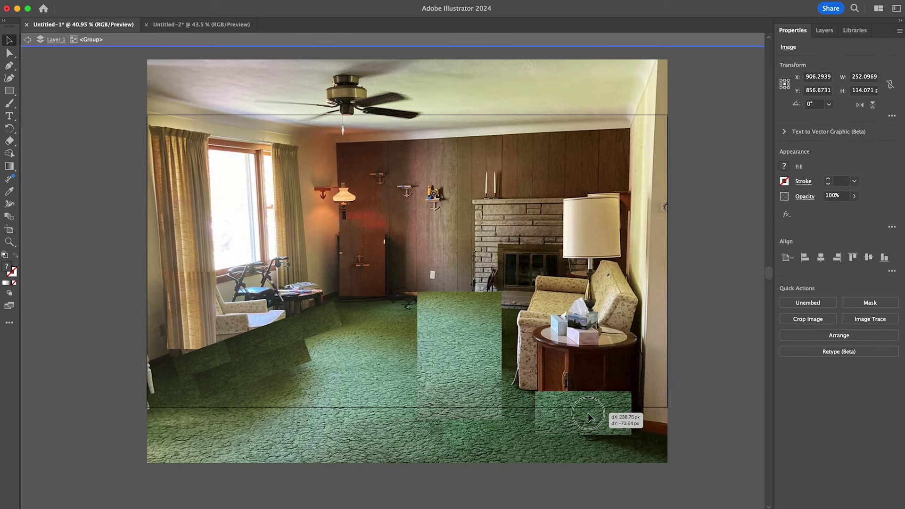
left_click(707, 362)
Step: Crop a strip of the sofa skirt, then select all pieces on the artboard
left_click(552, 348)
left_click(804, 318)
left_click_drag(520, 329, 523, 333)
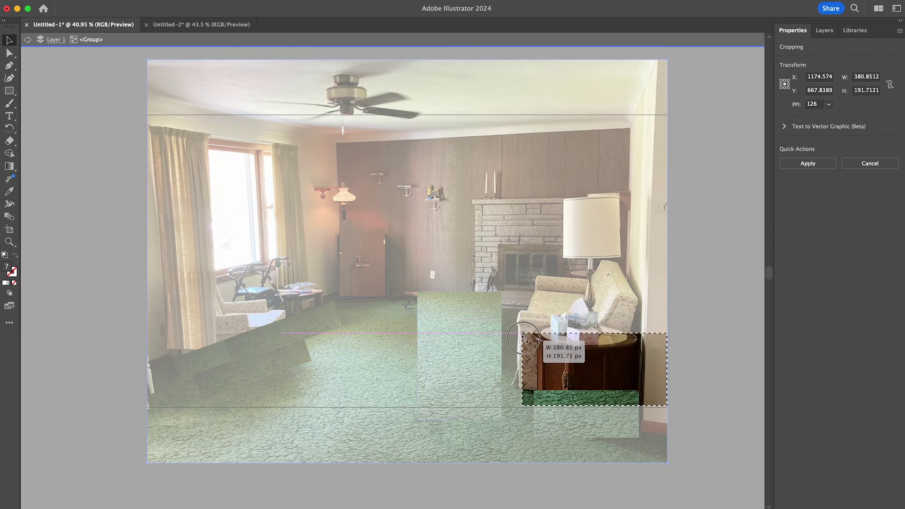
key("Return")
left_click(530, 384)
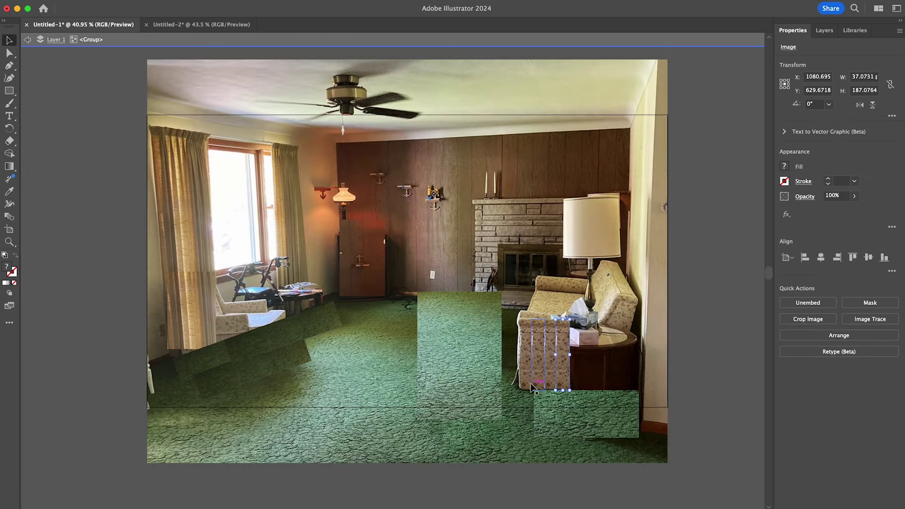
key("super+a")
left_click(687, 304)
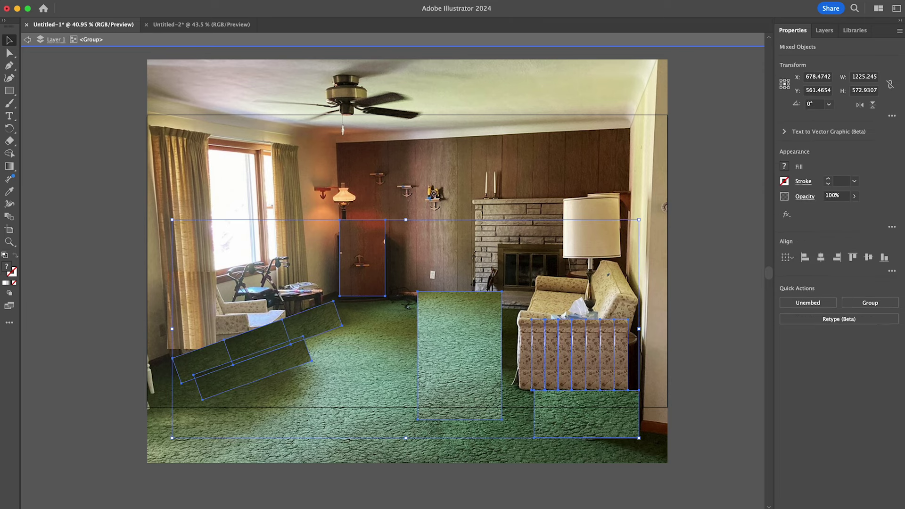
left_click(827, 31)
Step: Inside the isolated group, move wood-panel pieces up over the wall sconce
key("Escape")
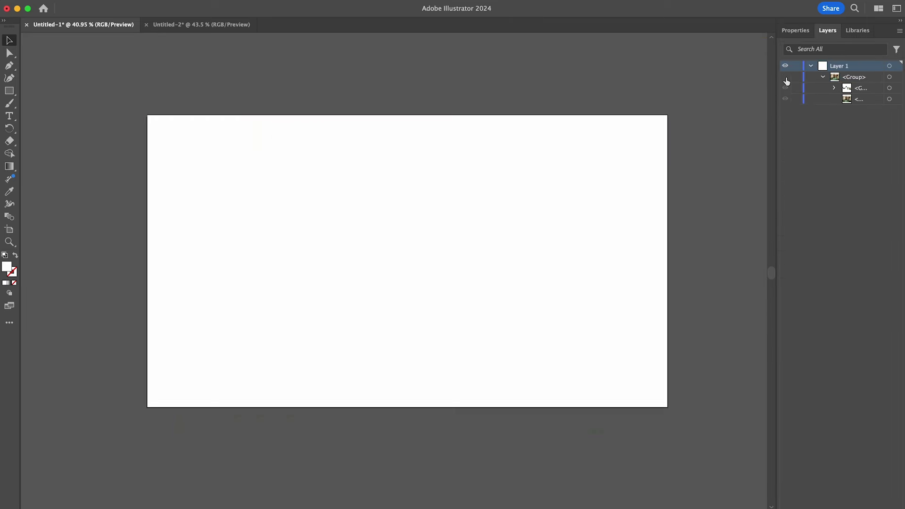
double_click(477, 317)
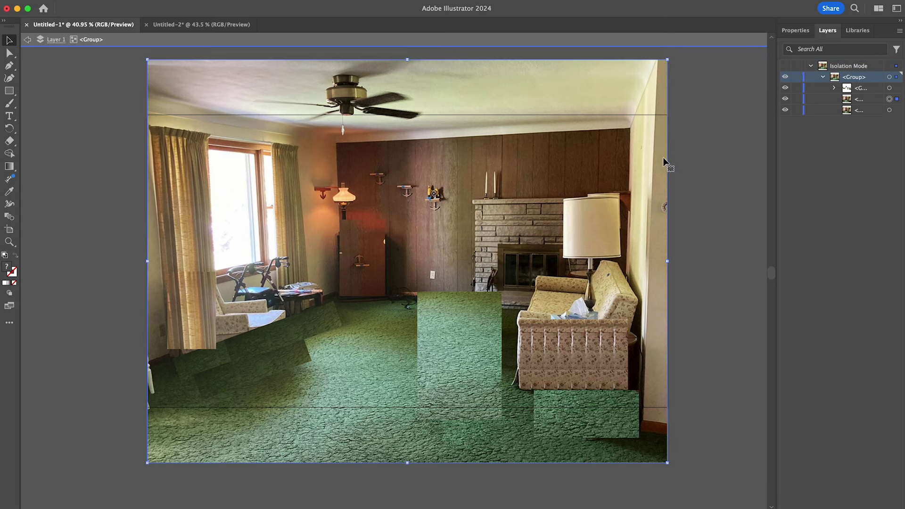
left_click_drag(446, 227, 443, 205)
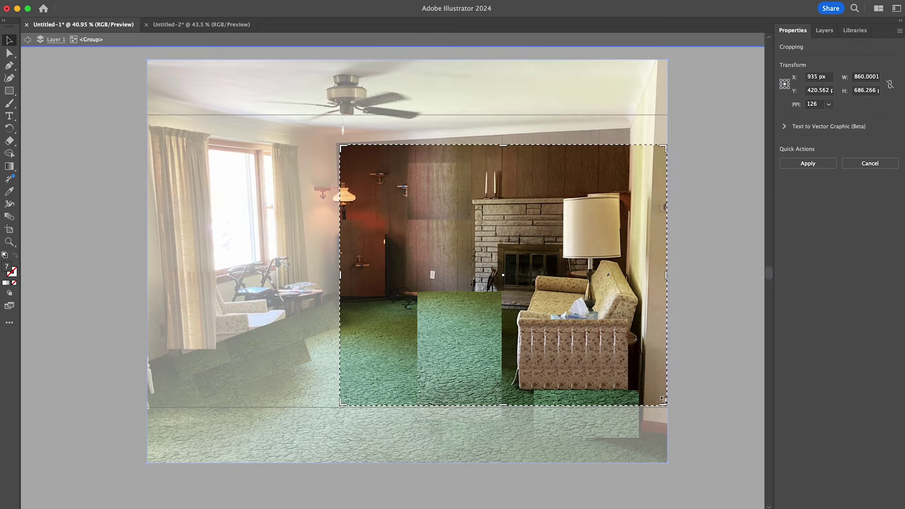
left_click(394, 164)
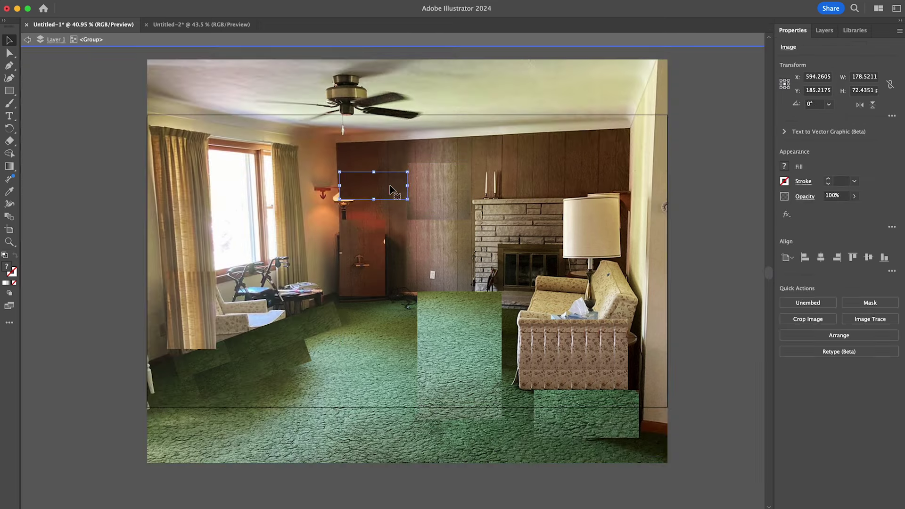
left_click_drag(390, 189, 390, 169)
left_click(686, 123)
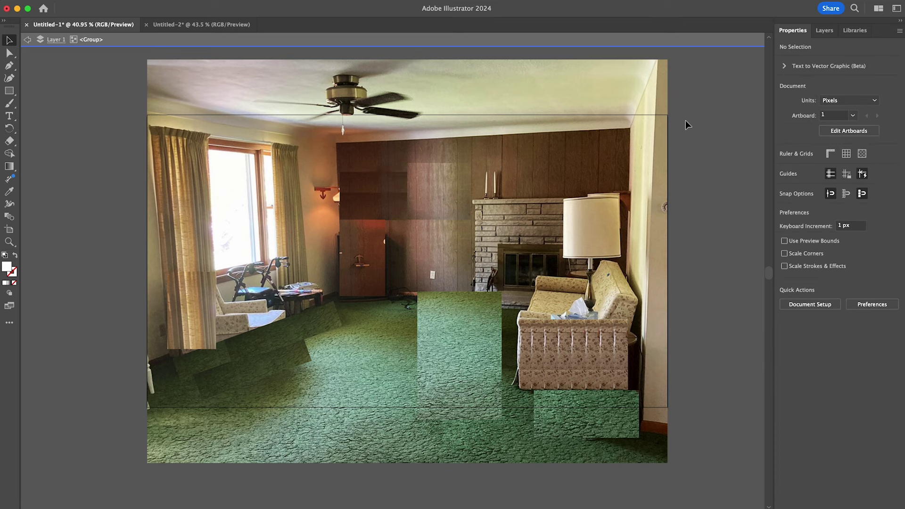
Step: Crop another copy of the photo down to a wall-panel section covering the lamp
left_click(660, 141)
left_click(809, 317)
left_click_drag(148, 114, 301, 138)
left_click_drag(667, 407, 334, 176)
left_click(720, 185)
left_click(825, 30)
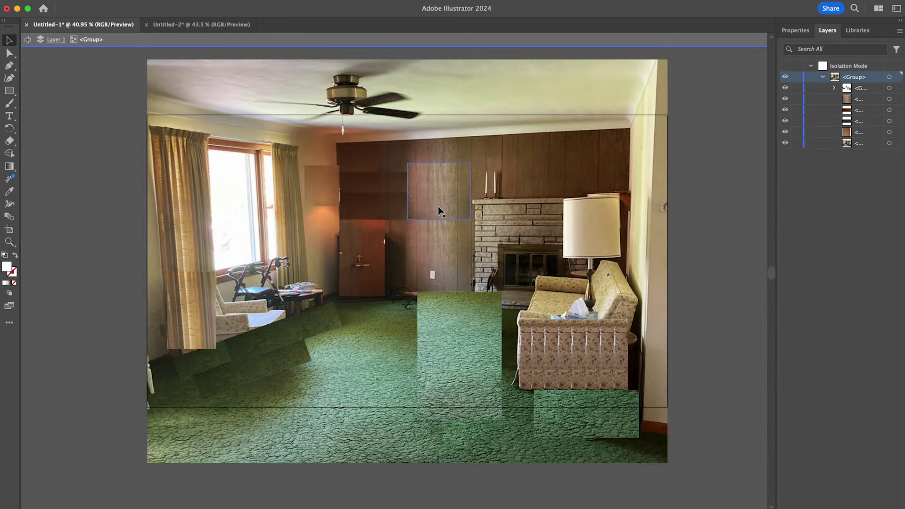
left_click(688, 173)
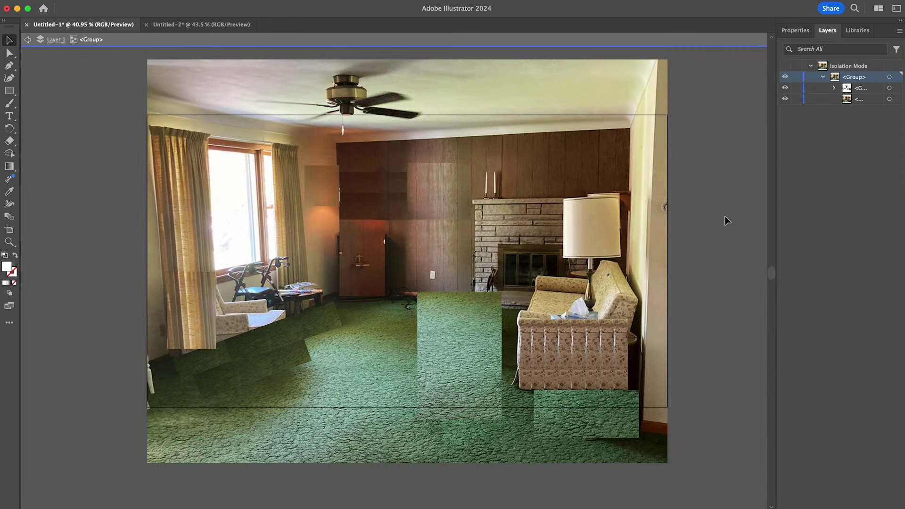
Step: Draw a rectangle over the back wall and give it a red fill
key("Escape")
key("m")
left_click_drag(350, 156, 459, 279)
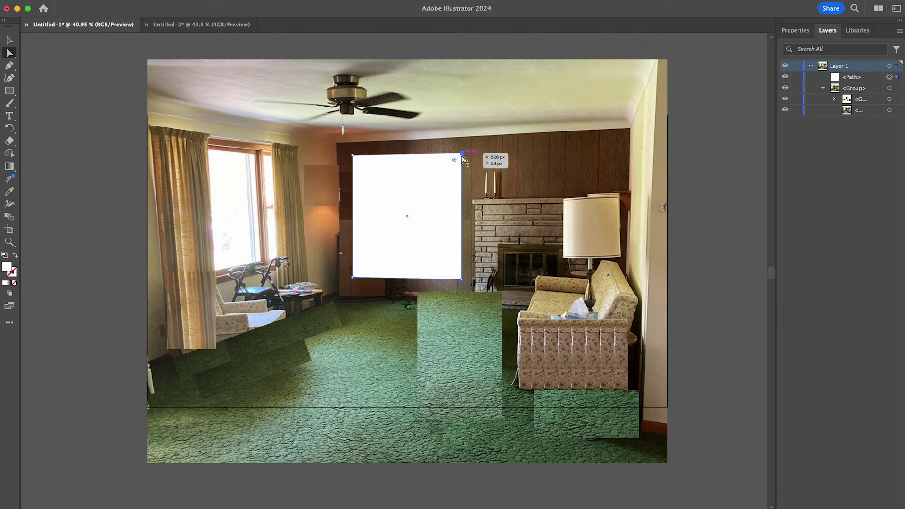
key("v")
double_click(7, 267)
left_click_drag(661, 321, 677, 392)
left_click_drag(728, 376, 729, 446)
left_click(705, 390)
left_click_drag(705, 389, 694, 380)
key("super+v")
key("Return")
Step: Paint thick textured-brush squiggles on the rectangle in a darker red
key("b")
left_click(856, 243)
left_click(839, 305)
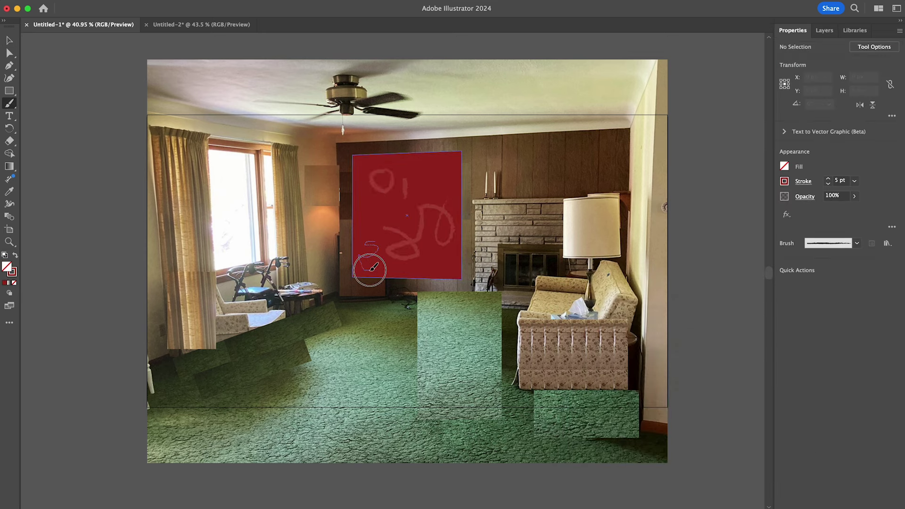
key("v")
key("super+a")
left_click(828, 179)
double_click(439, 276)
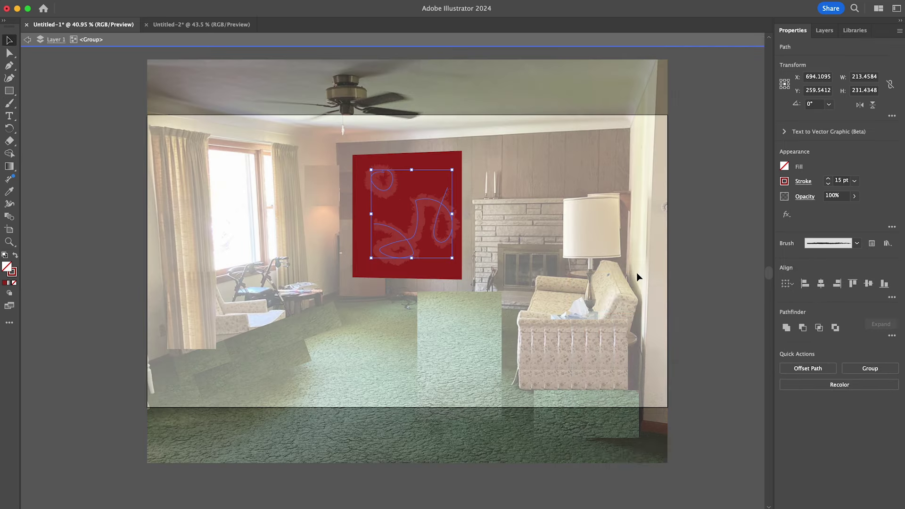
double_click(11, 271)
key("Return")
left_click(711, 260)
key("Escape")
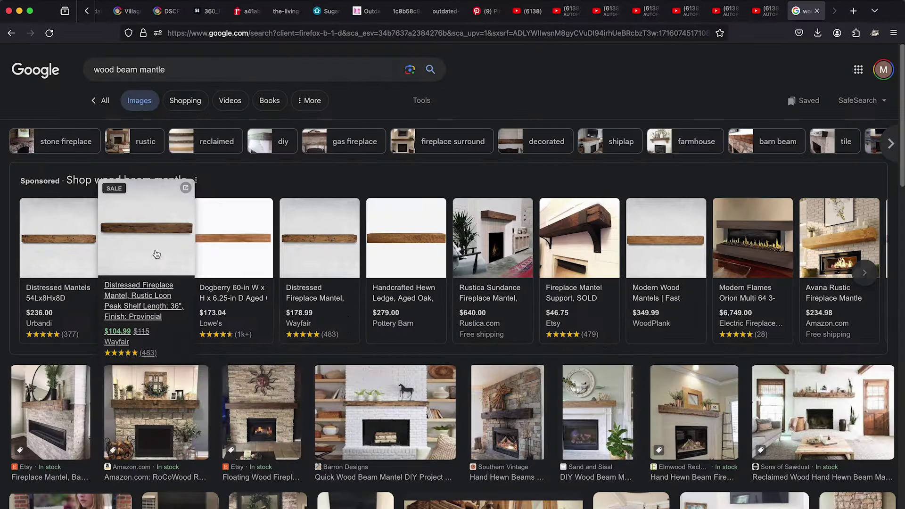
Step: Crop the pasted mantel image to the wood beam and widen it across the fireplace
left_click(181, 241)
right_click(155, 307)
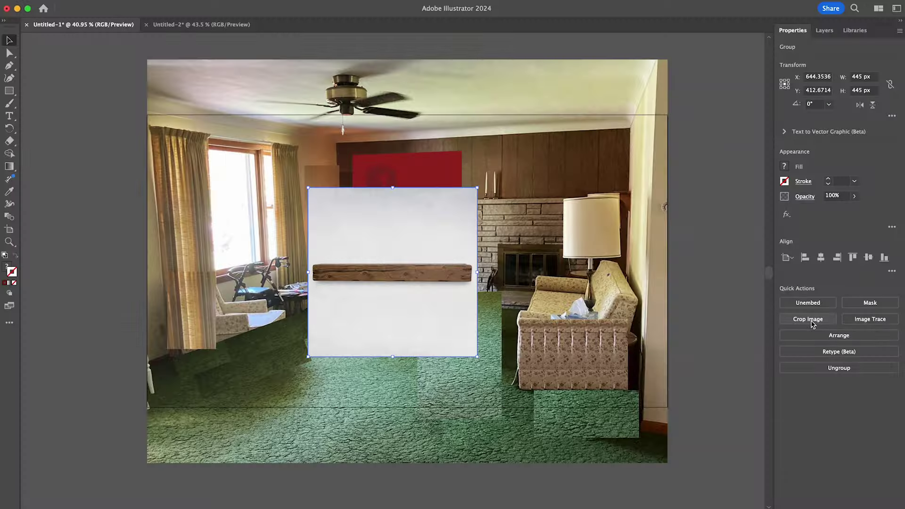
left_click(811, 322)
scroll(394, 337, "up", 5)
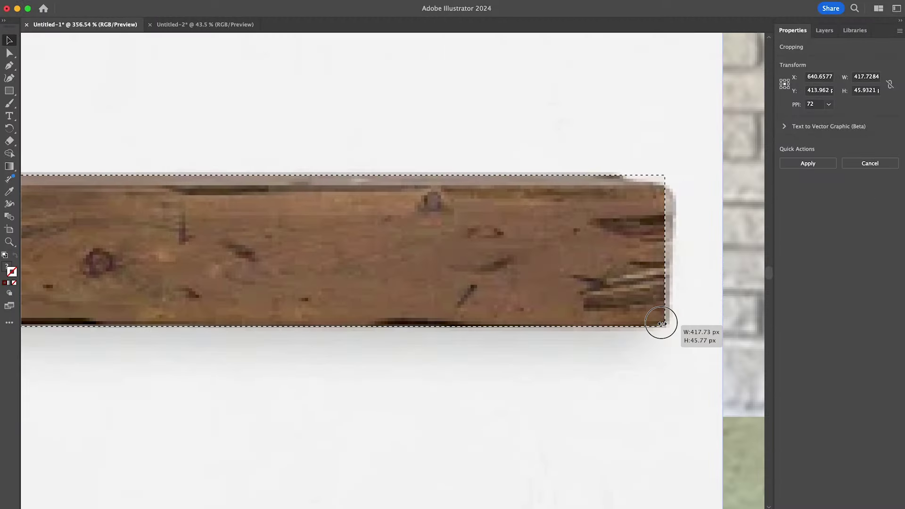
scroll(453, 235, "left", 10)
left_click_drag(178, 300, 179, 300)
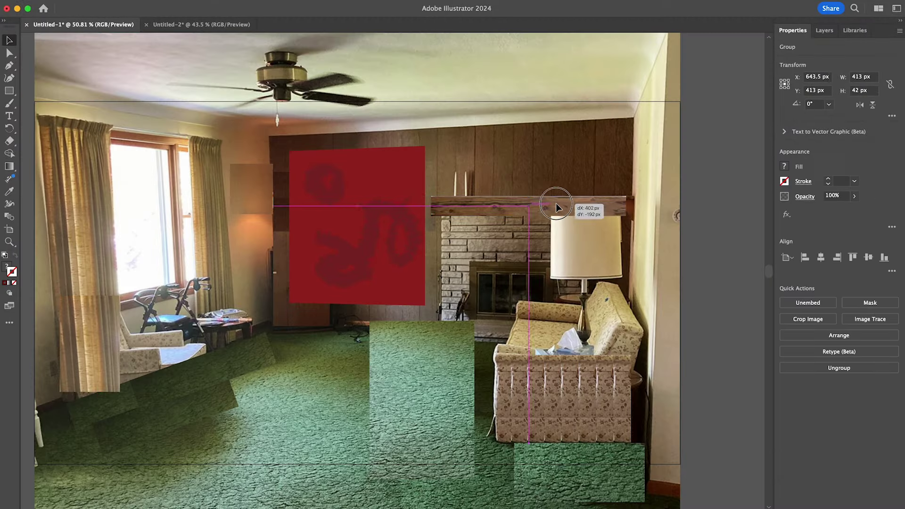
left_click_drag(555, 213, 622, 215)
left_click(717, 222)
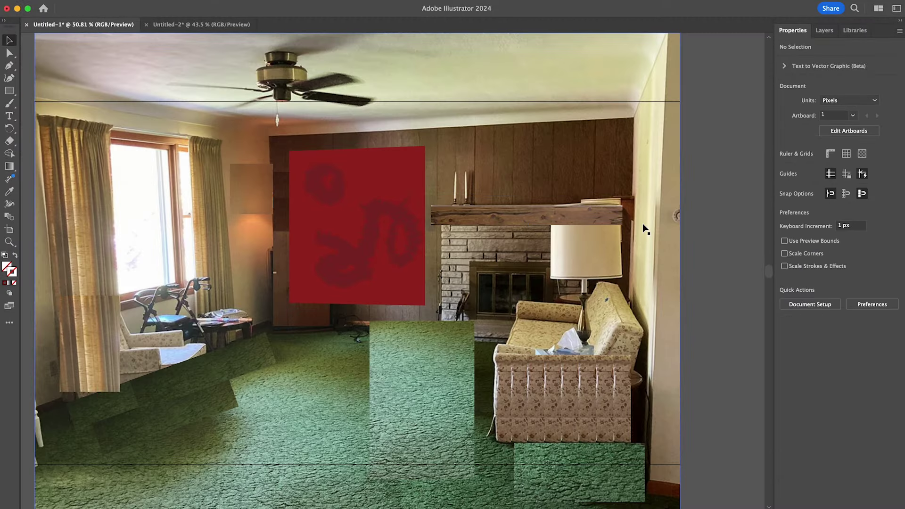
scroll(740, 200, "left", 2)
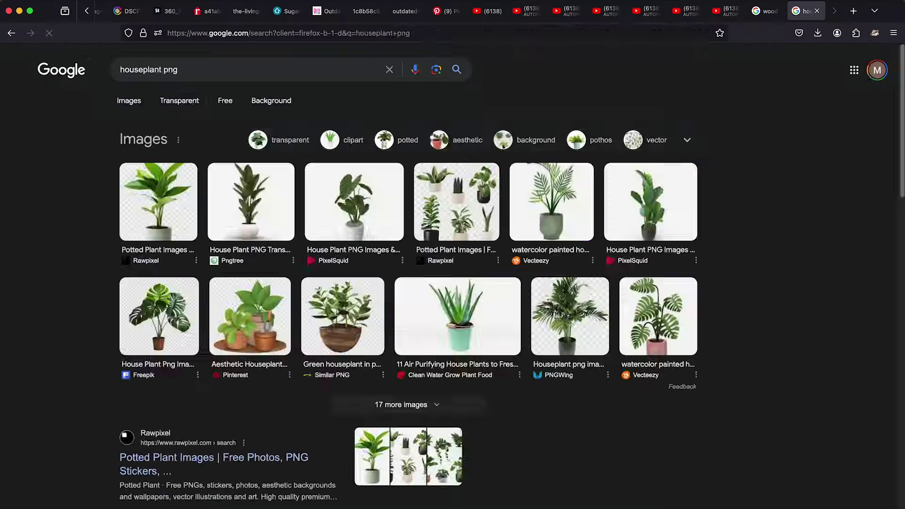
Step: Copy the World Market snake plant image, trace it, and shrink it onto the mantel
left_click(128, 101)
scroll(452, 283, "down", 2)
left_click(849, 325)
key("Right")
key("Escape")
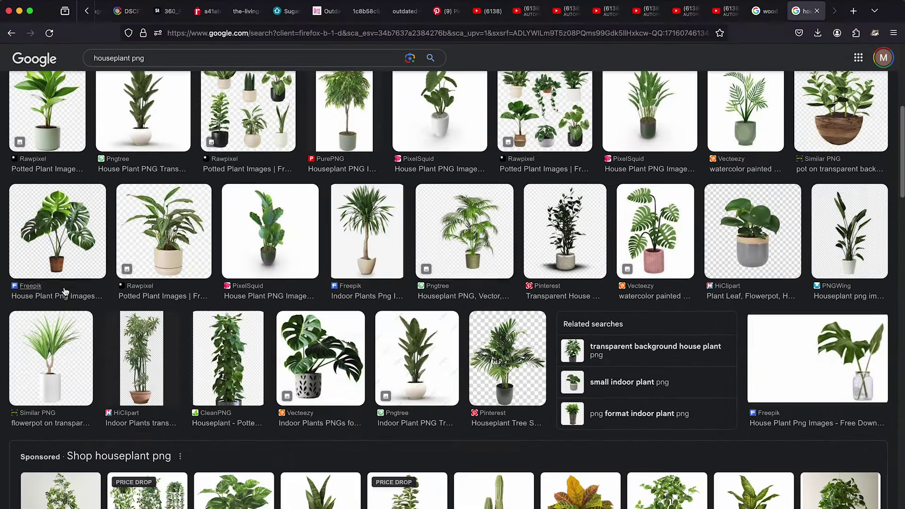
left_click(565, 231)
right_click(773, 231)
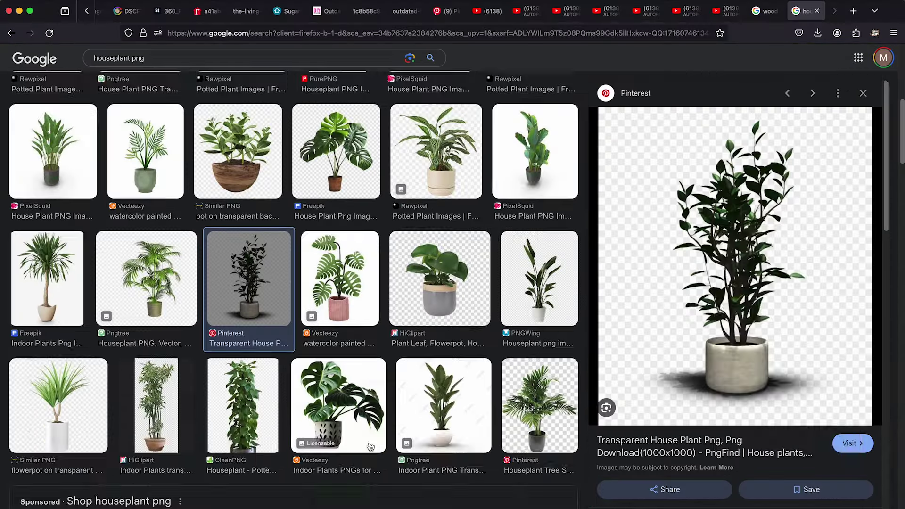
right_click(735, 228)
left_click(748, 372)
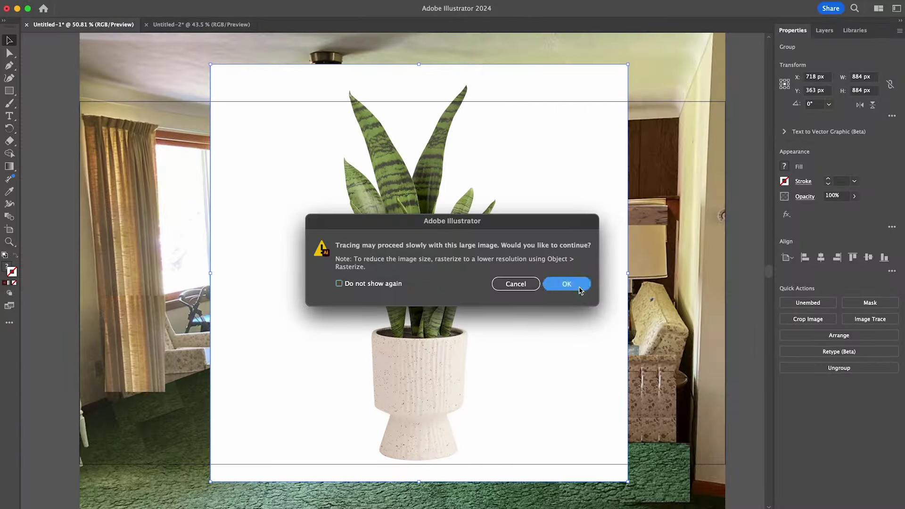
left_click(575, 284)
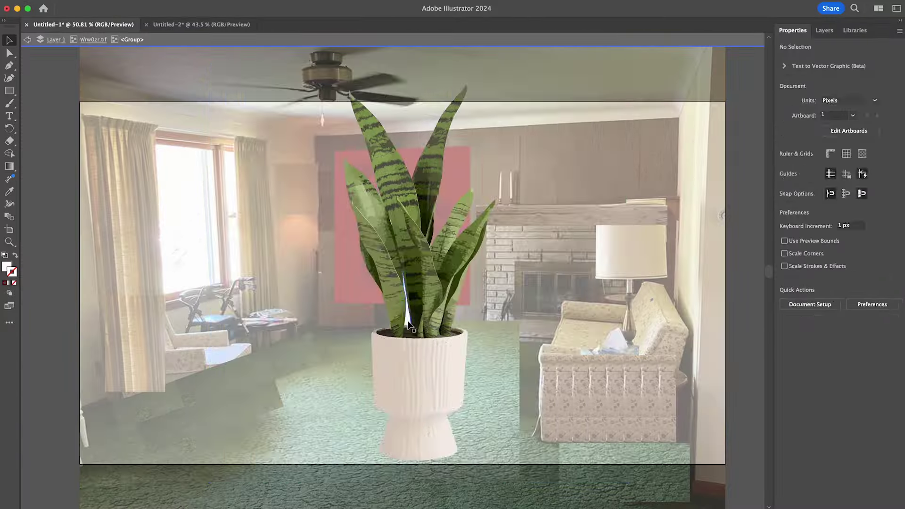
left_click_drag(532, 316, 649, 187)
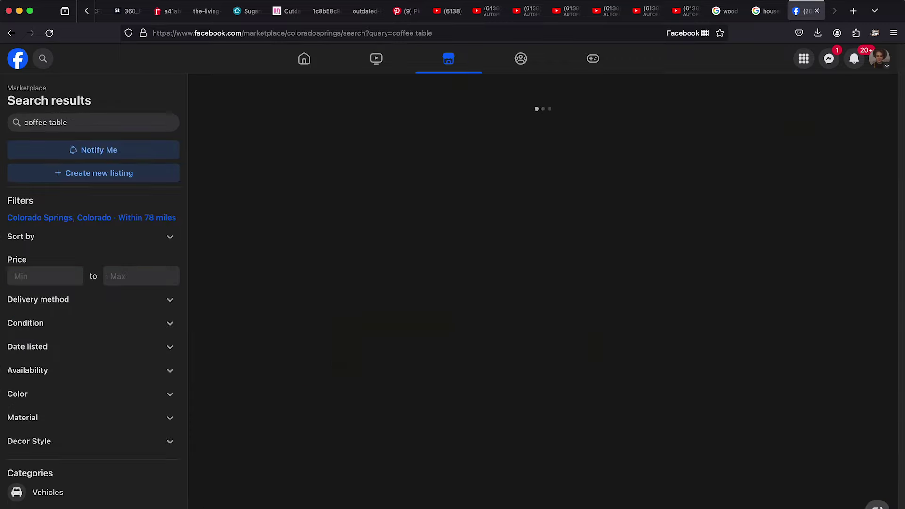
Step: Scroll through the Marketplace coffee table results
scroll(894, 258, "down", 3)
scroll(894, 259, "down", 15)
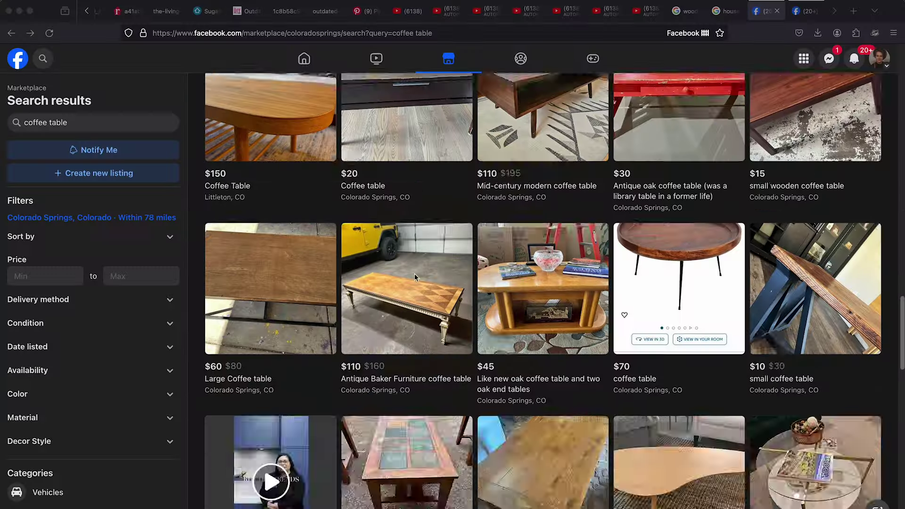
scroll(414, 274, "down", 10)
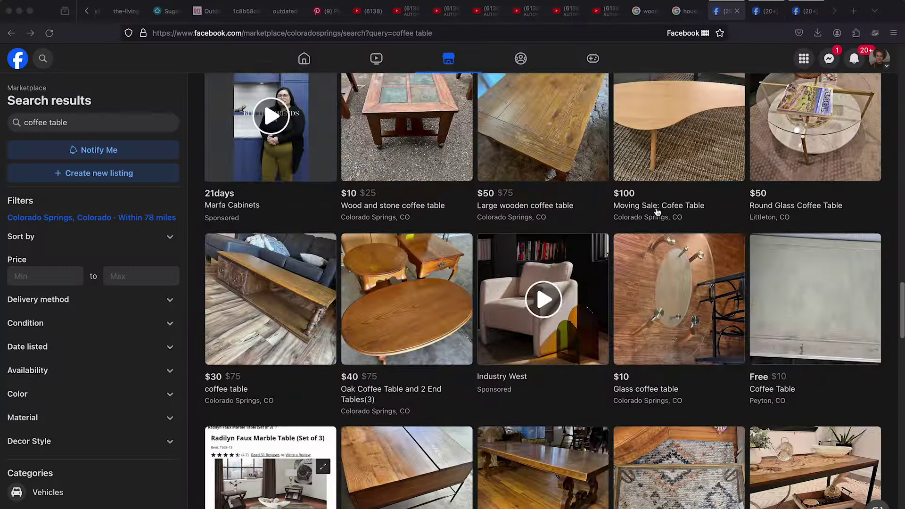
scroll(658, 213, "down", 15)
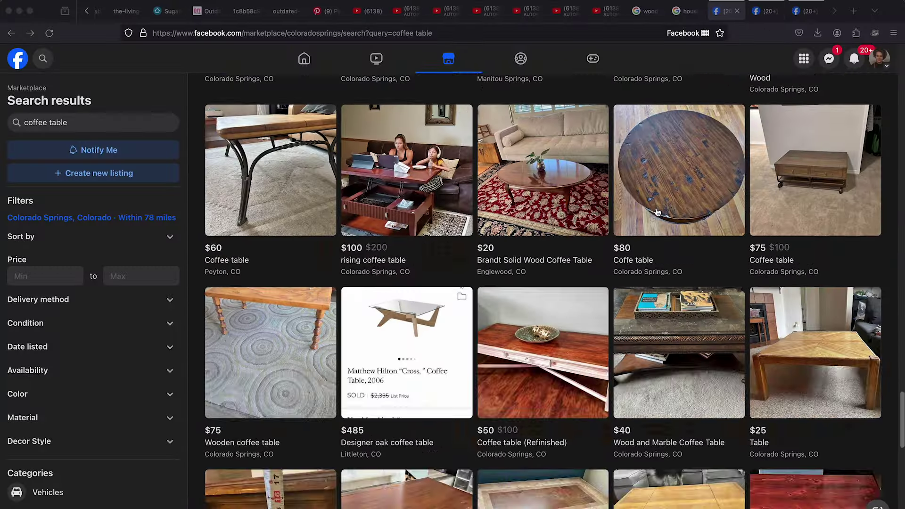
scroll(657, 212, "down", 15)
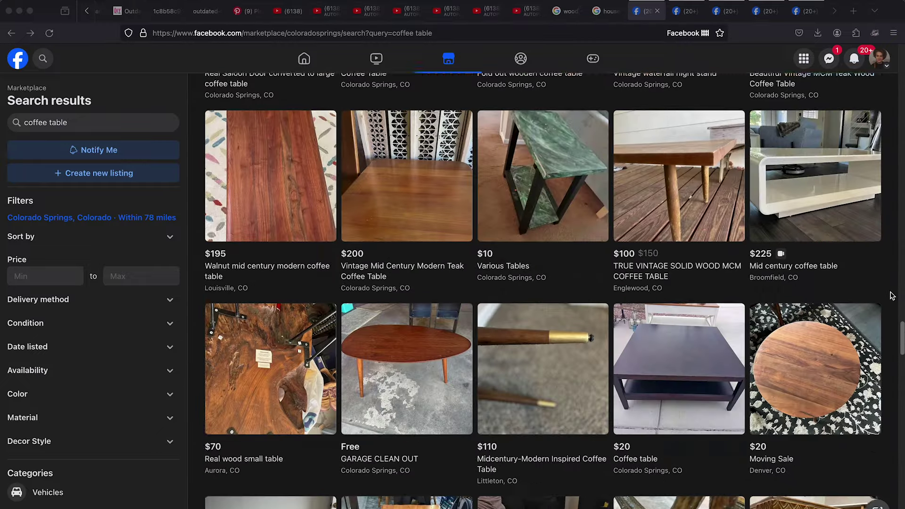
scroll(892, 295, "down", 5)
scroll(891, 296, "down", 10)
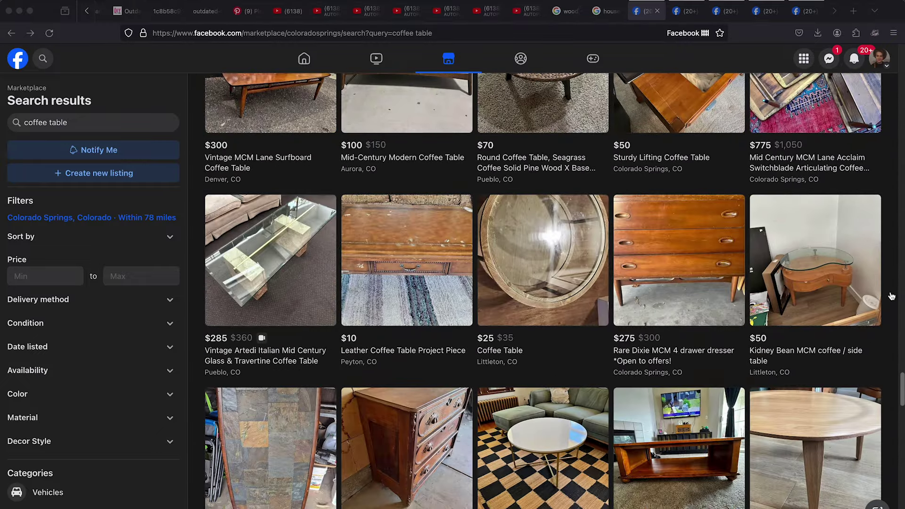
scroll(890, 318, "down", 18)
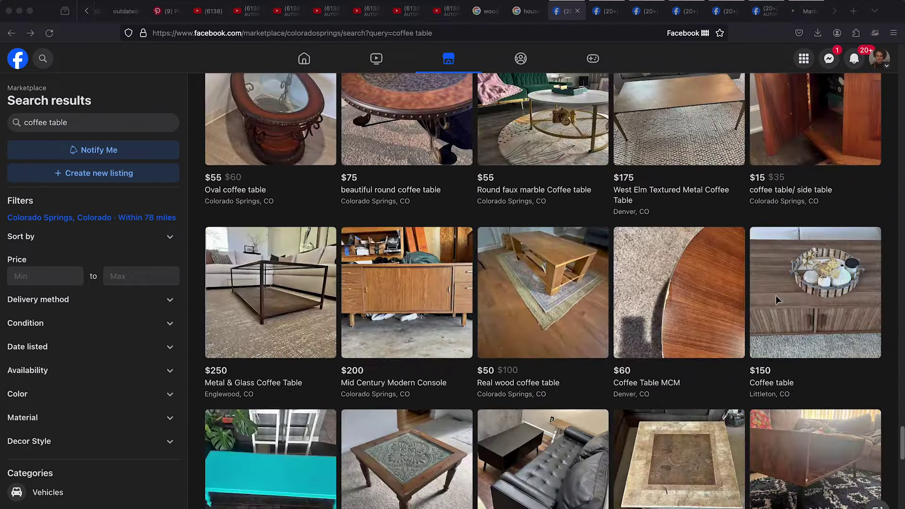
scroll(891, 312, "down", 20)
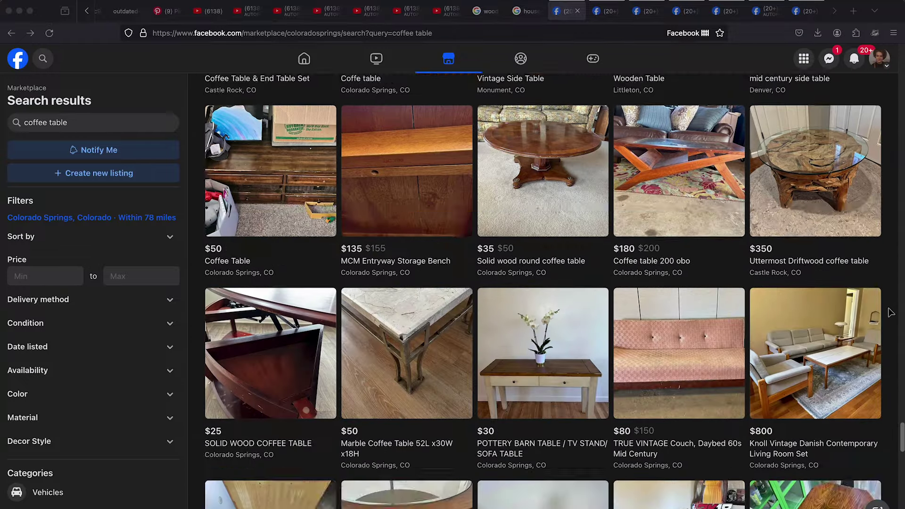
scroll(890, 313, "down", 4)
scroll(891, 312, "down", 20)
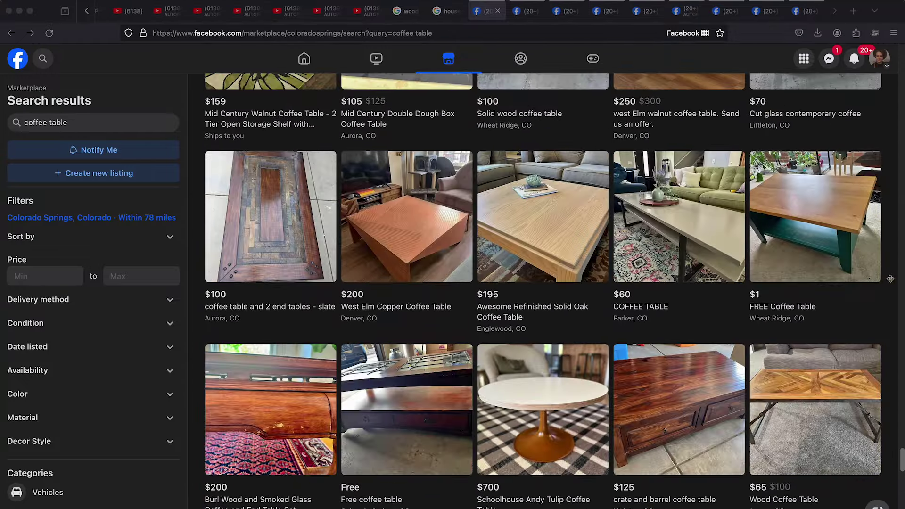
scroll(890, 278, "down", 20)
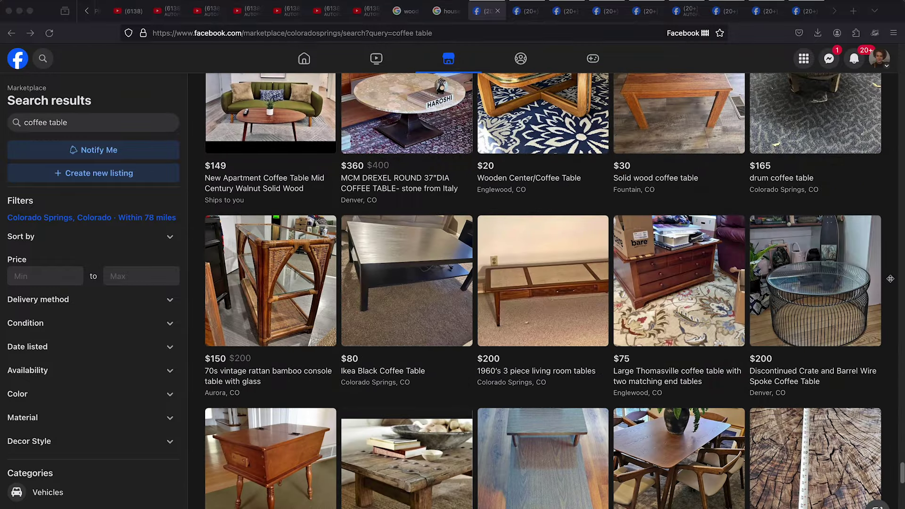
scroll(890, 279, "down", 16)
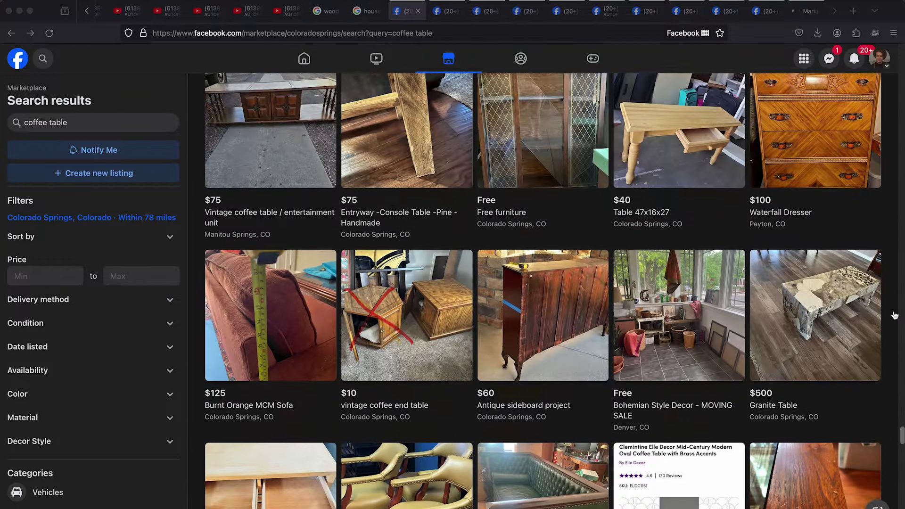
scroll(894, 314, "down", 10)
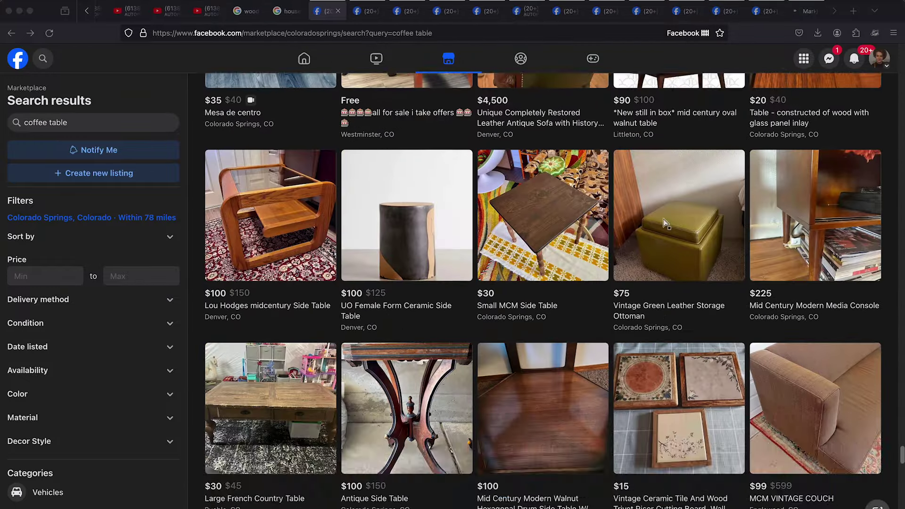
scroll(343, 207, "down", 4)
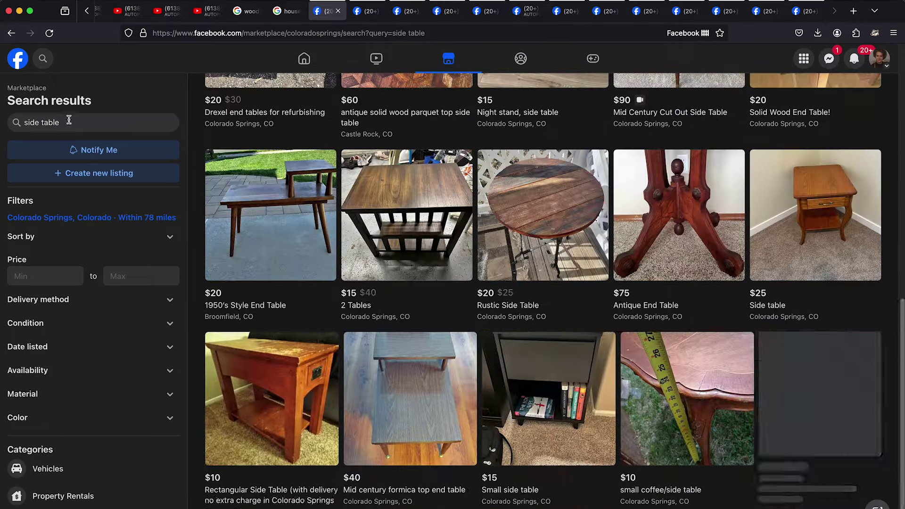
Step: Search Marketplace for side table and scroll through the results near Colorado Springs
key("Return")
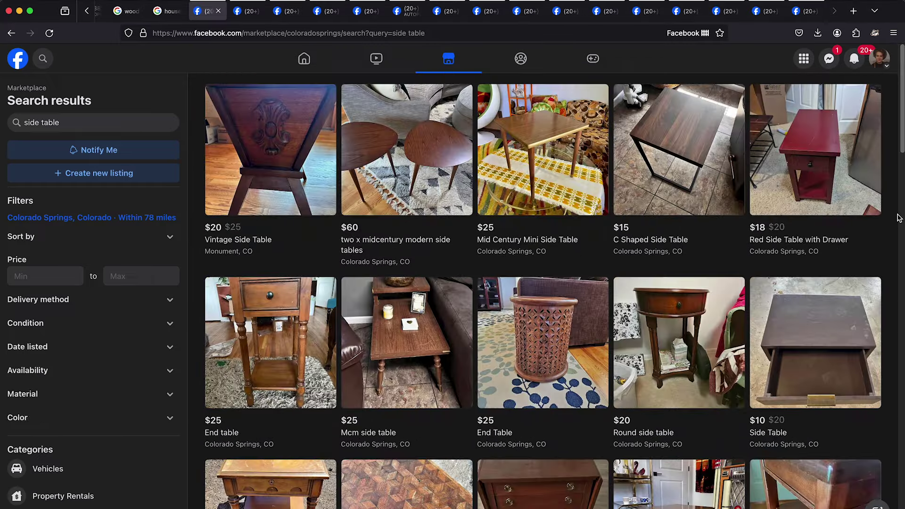
scroll(898, 218, "down", 15)
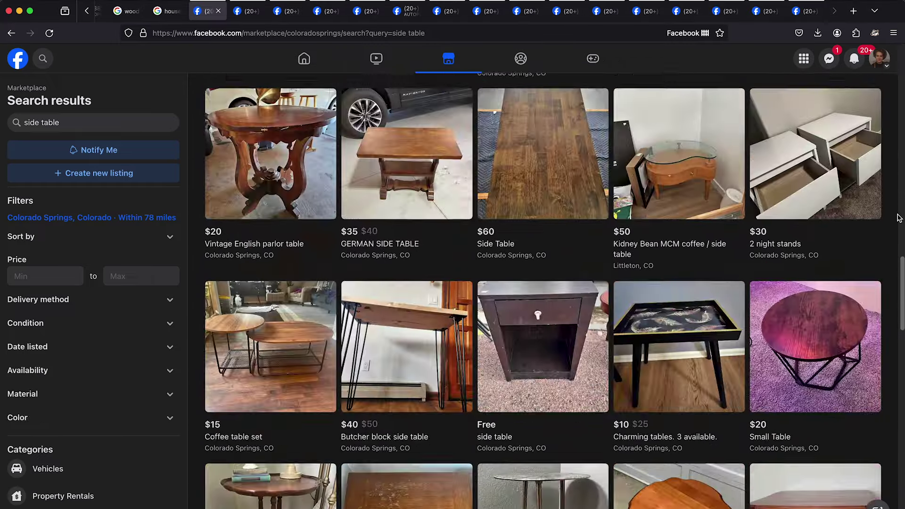
scroll(899, 218, "down", 20)
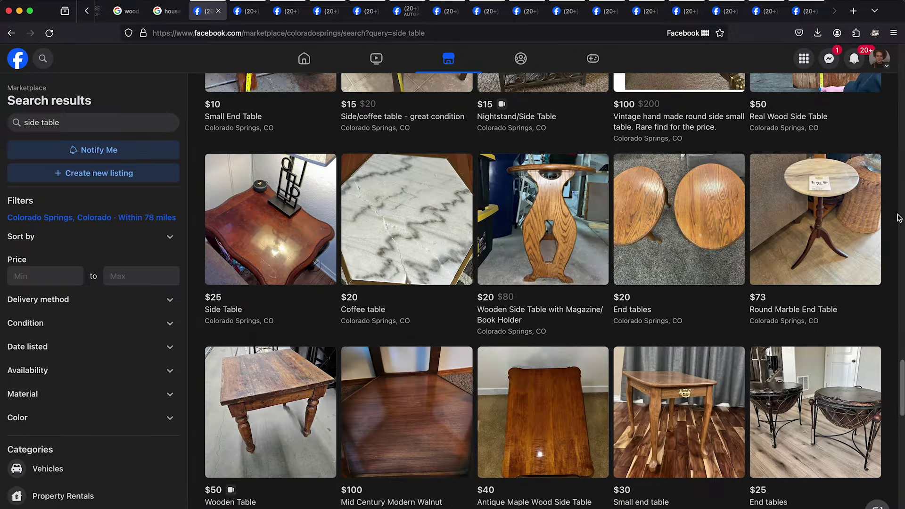
scroll(899, 218, "down", 5)
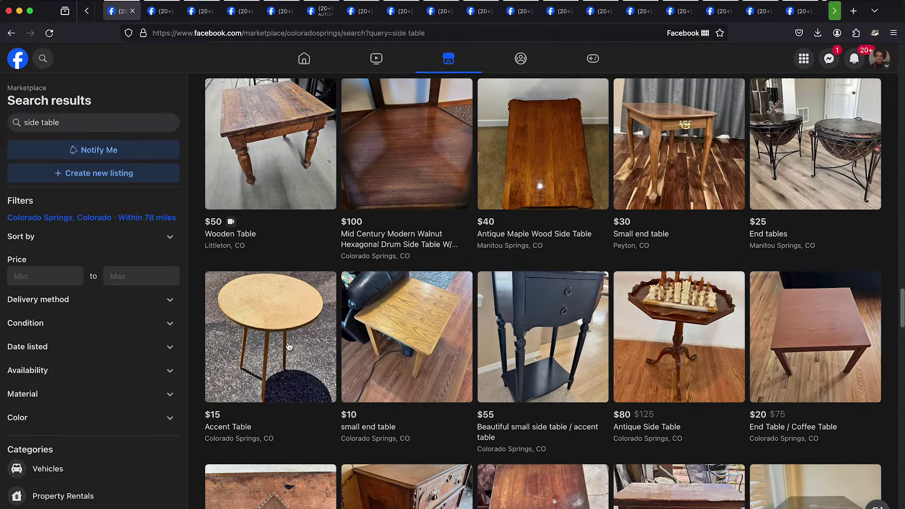
scroll(289, 346, "down", 20)
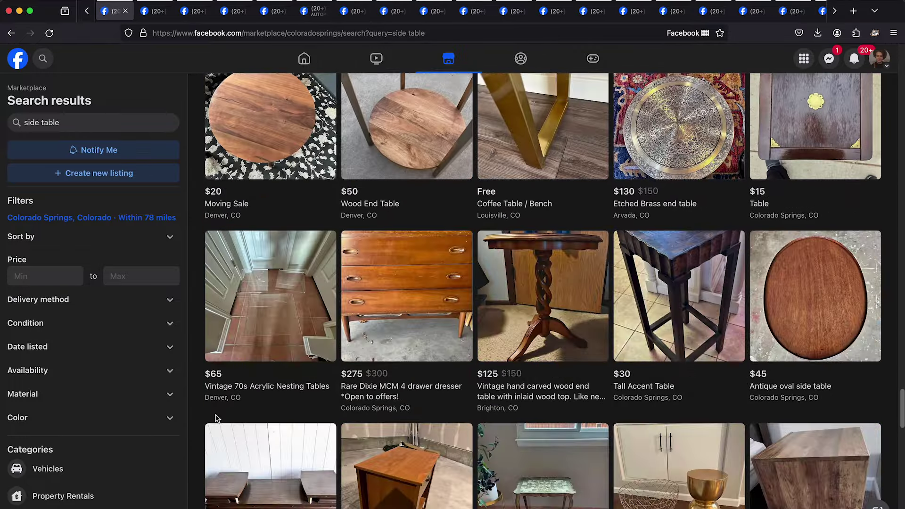
scroll(215, 418, "down", 18)
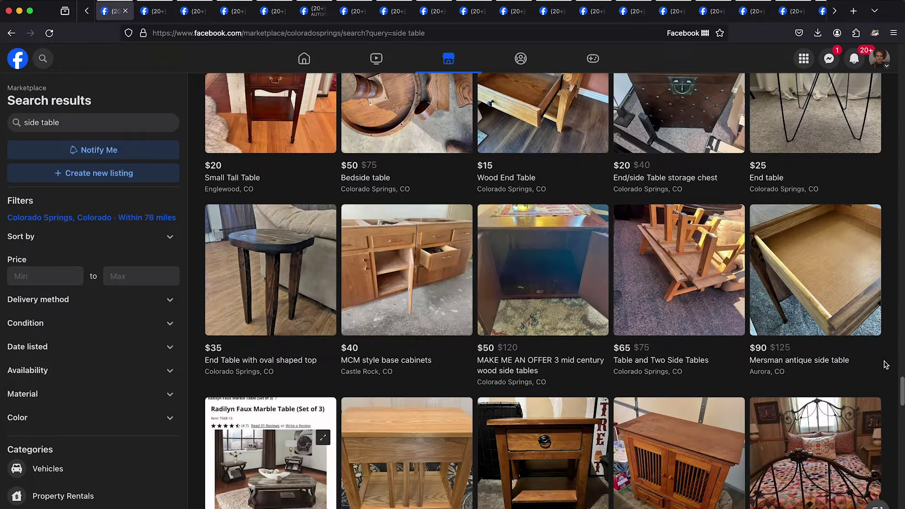
scroll(885, 364, "down", 5)
scroll(884, 364, "down", 4)
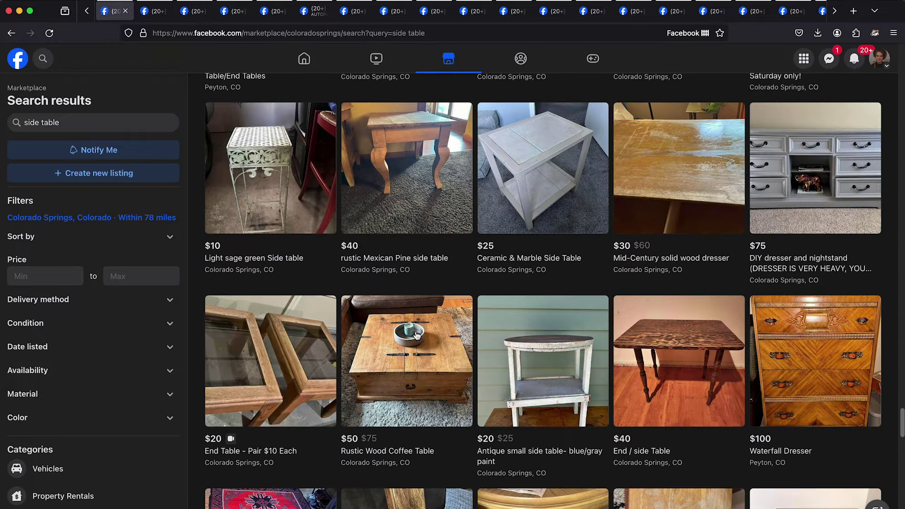
scroll(416, 335, "down", 11)
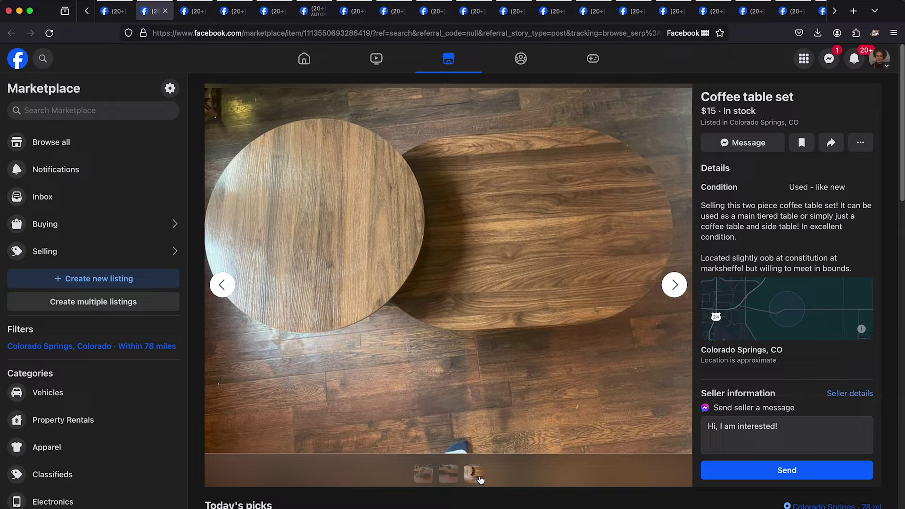
Step: Image Trace the two-piece coffee table photo and enter the traced group
right_click(559, 313)
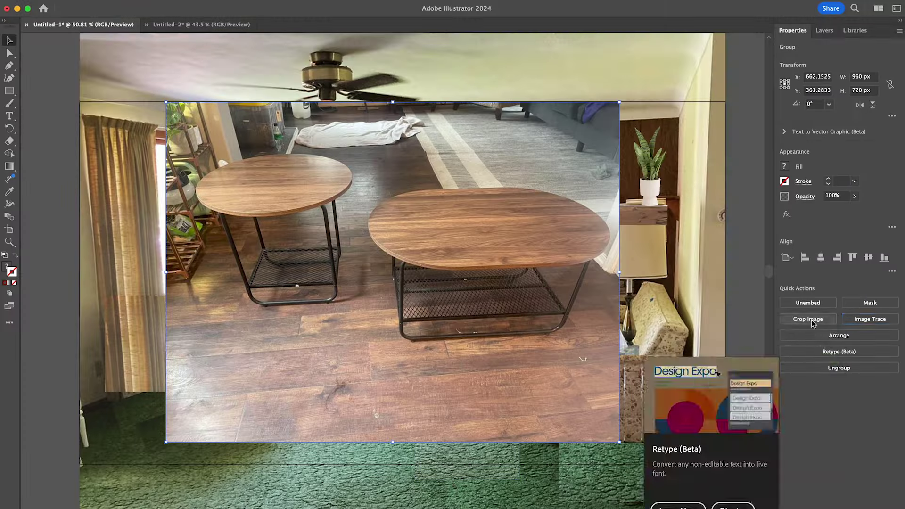
left_click(870, 319)
double_click(391, 309)
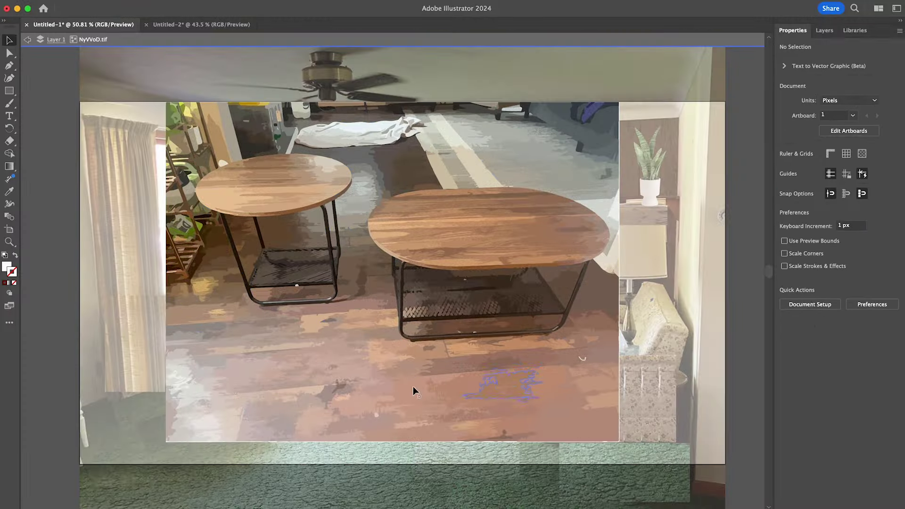
Step: Delete the traced shelf, ceiling, curtain and wall shapes around the tables
left_click_drag(195, 94, 226, 263)
key("Delete")
left_click_drag(196, 275, 236, 278)
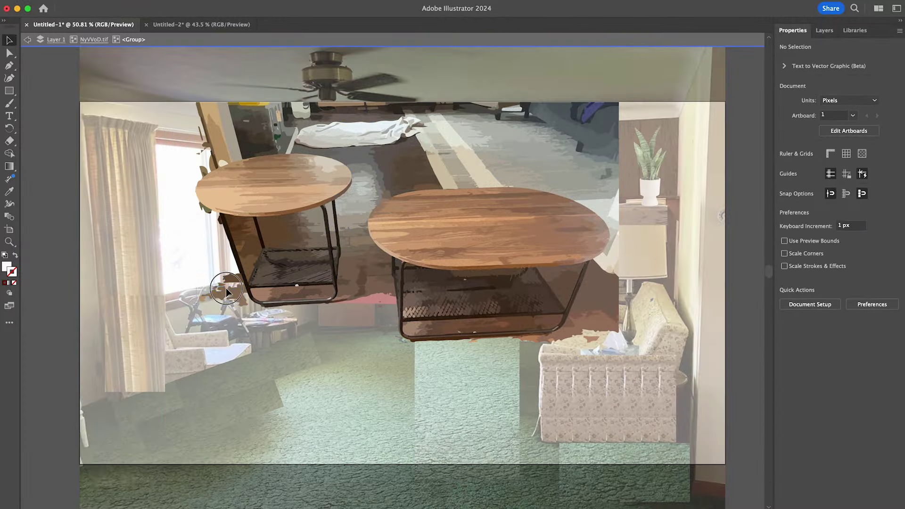
left_click_drag(190, 76, 388, 186)
key("Delete")
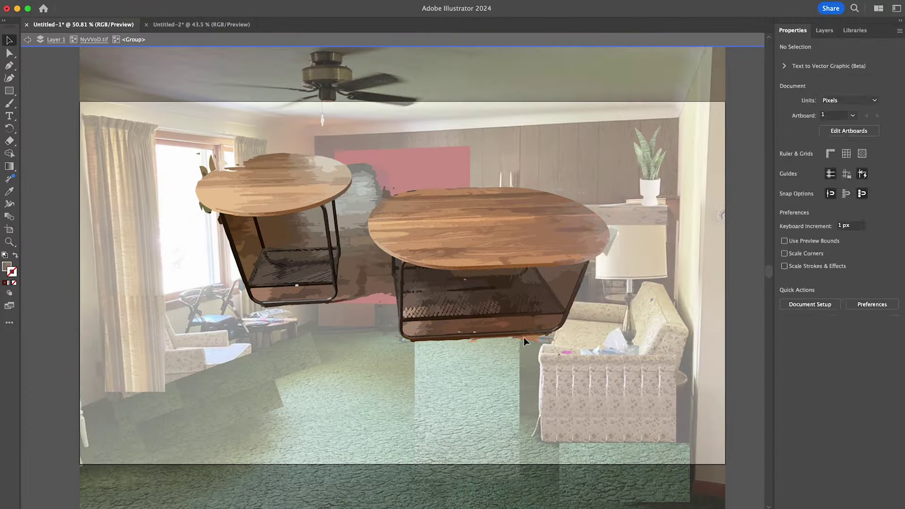
Step: Remove the leftover grey pieces between the tables and exit the traced group
left_click(367, 204)
key("Delete")
left_click(367, 204)
left_click(375, 197)
key("Delete")
left_click_drag(200, 168, 210, 219)
key("Escape")
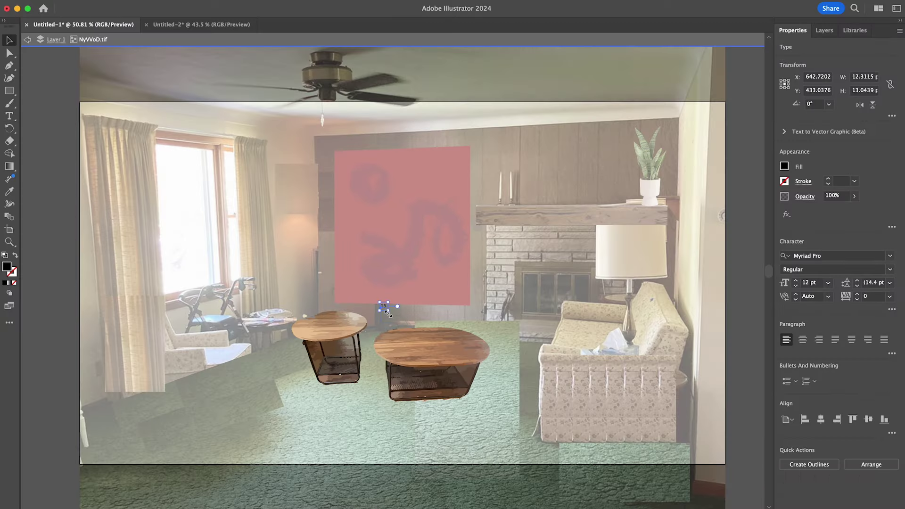
key("Escape")
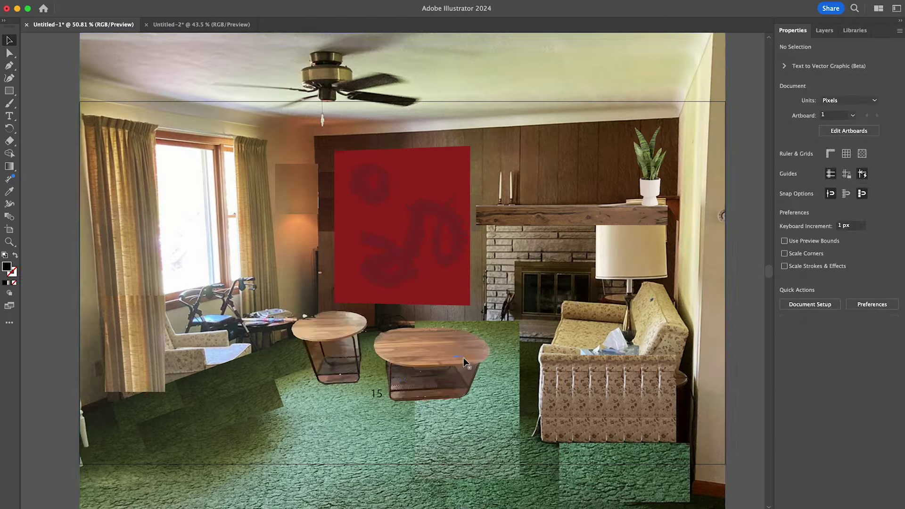
Step: Paste the glass-and-brass table photo, trace it, and enter its traced group
key("cmd+v")
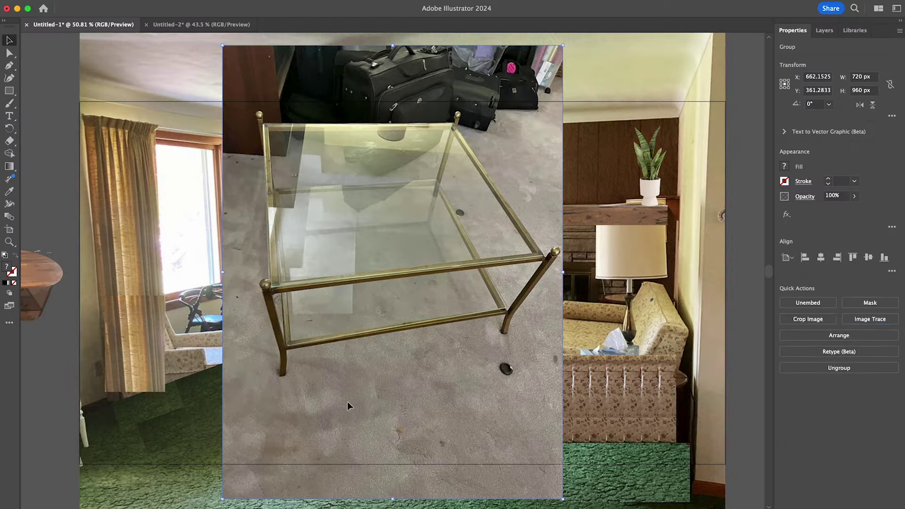
left_click(872, 318)
double_click(490, 351)
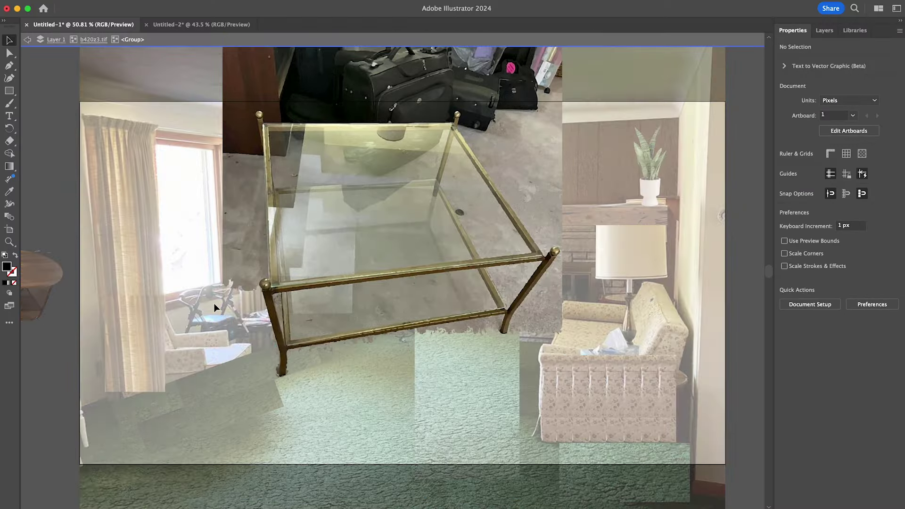
scroll(256, 228, "up", 5)
Step: Delete the stray traced pieces beside the table and under its leg
left_click(330, 160)
key("Delete")
left_click(513, 249)
key("Delete")
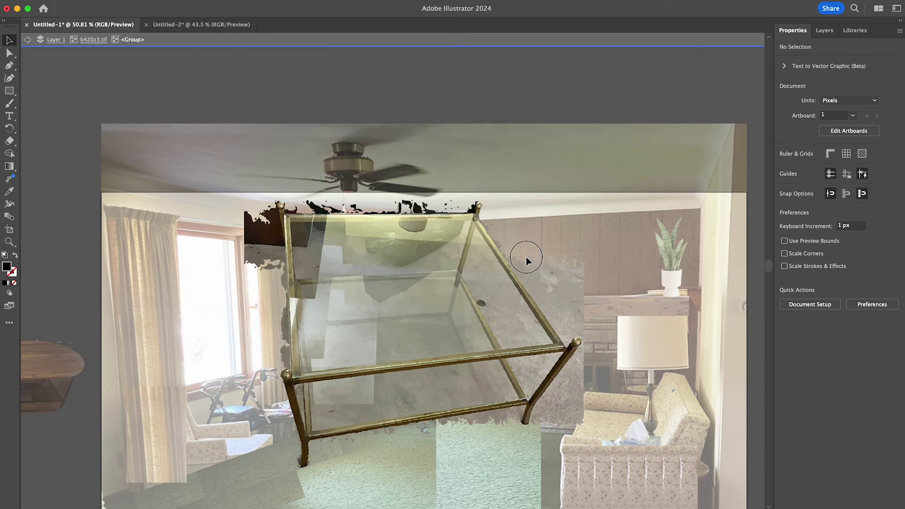
left_click(579, 346)
key("Delete")
left_click(535, 405)
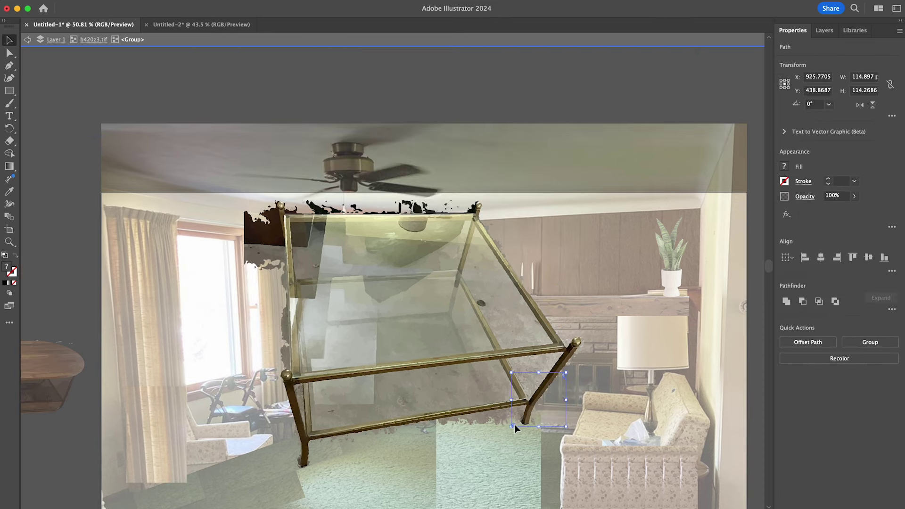
key("Delete")
Step: Remove the loose fragments near the leg and the long dark silhouette along the tabletop
left_click_drag(226, 193, 275, 273)
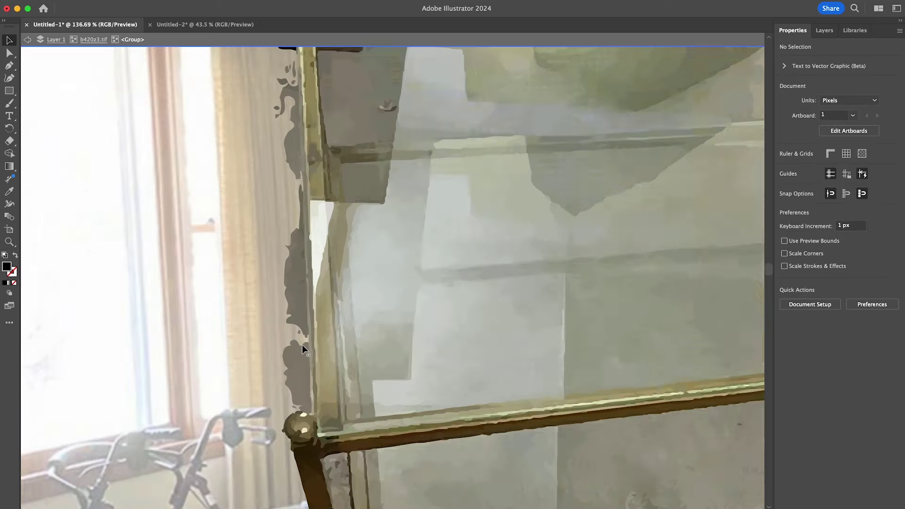
left_click(301, 344)
scroll(286, 351, "up", 10)
left_click(314, 130)
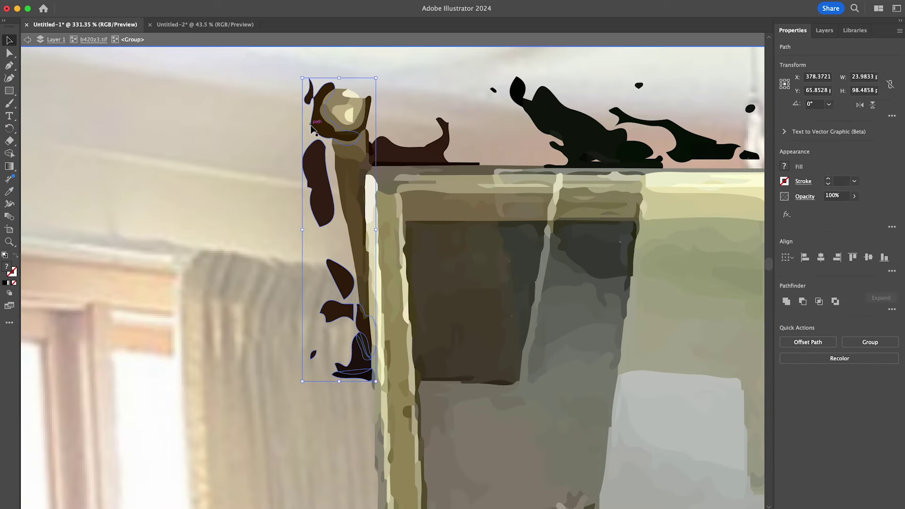
scroll(314, 130, "right", 5)
scroll(377, 235, "up", 10)
left_click(584, 165)
key("Delete")
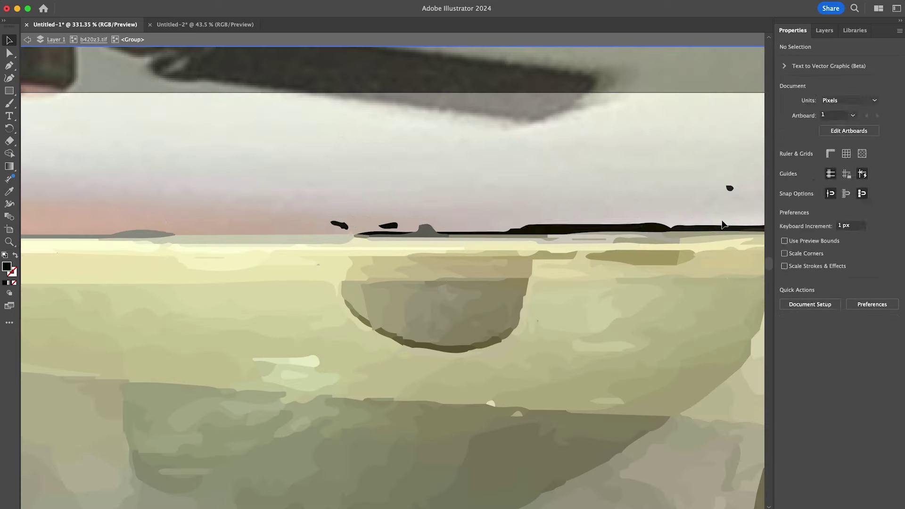
left_click(344, 222)
scroll(344, 221, "right", 5)
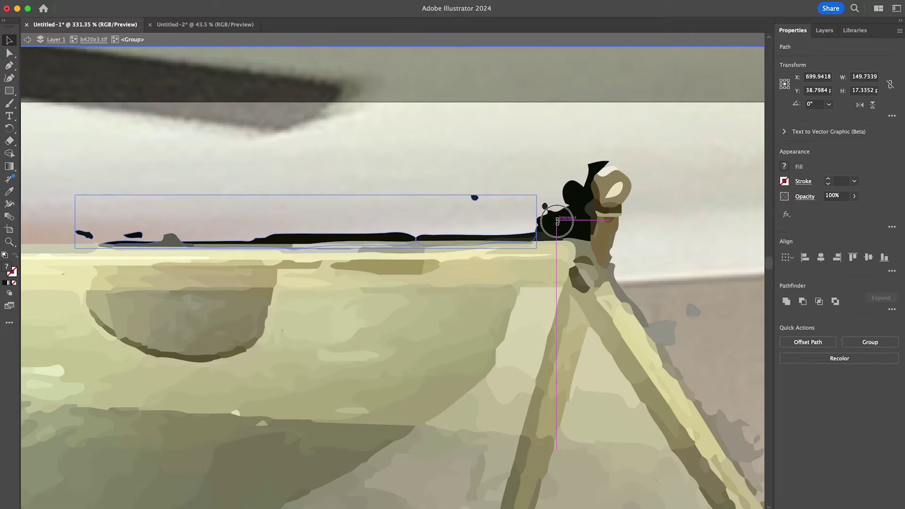
key("Delete")
Step: Pick off the remaining stray paths by the corner leg and lower rail, then zoom out
scroll(539, 234, "down", 3)
left_click(417, 231)
scroll(508, 385, "down", 10)
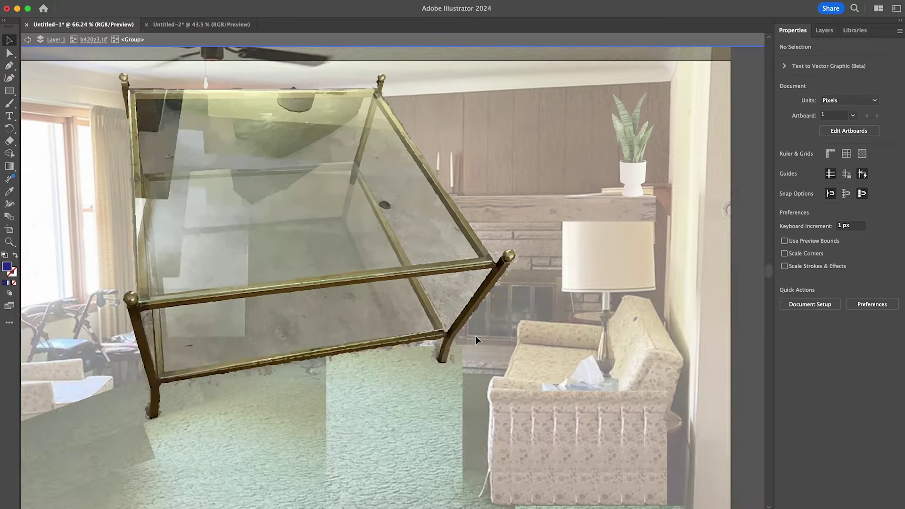
left_click(523, 269)
scroll(498, 245, "up", 10)
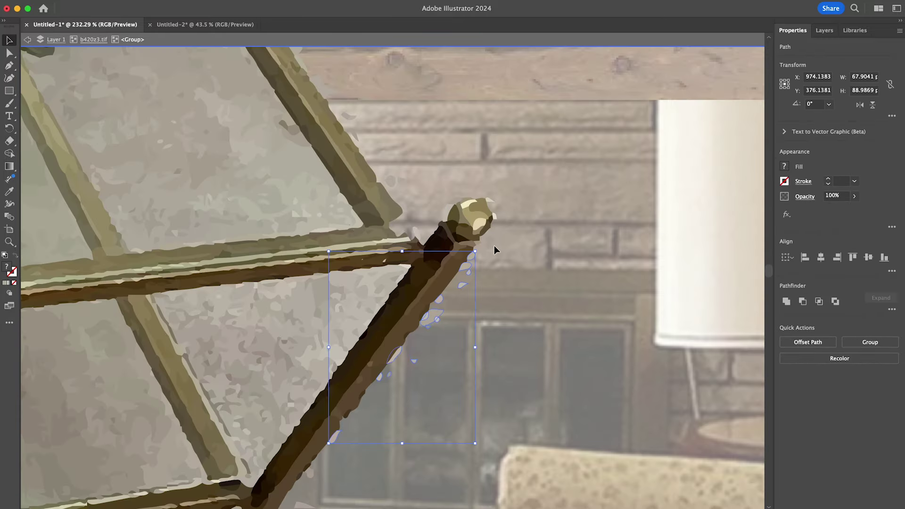
scroll(490, 191, "down", 5)
scroll(490, 192, "left", 3)
left_click(466, 212)
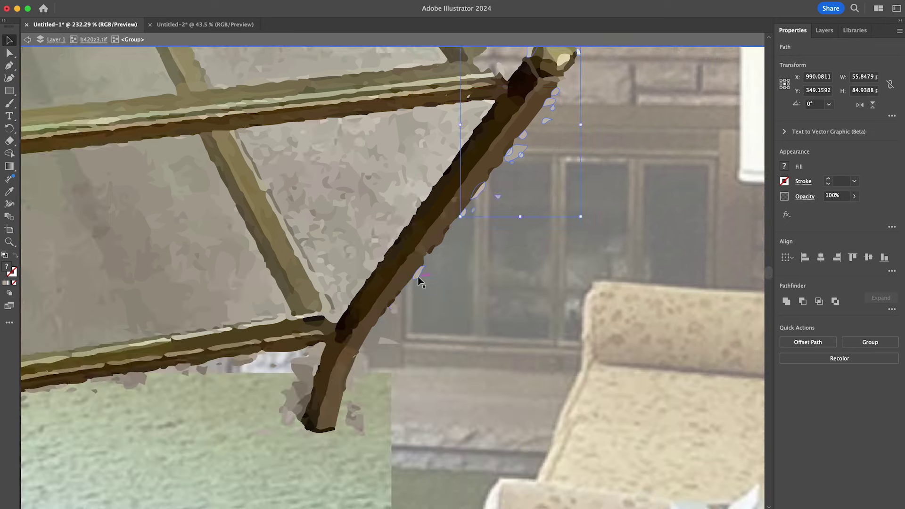
left_click(315, 353)
scroll(448, 329, "left", 5)
scroll(448, 328, "down", 1)
scroll(124, 381, "down", 3)
left_click(353, 313)
scroll(309, 350, "left", 3)
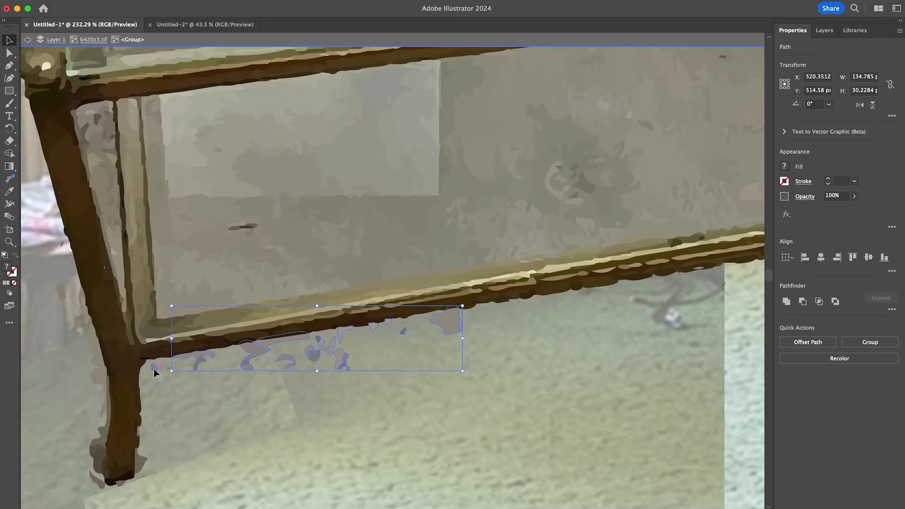
key("super+0")
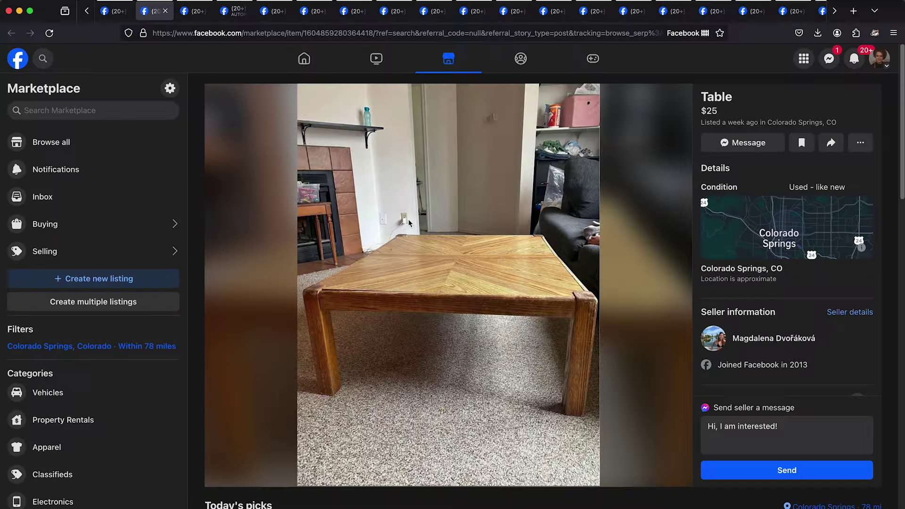
Step: Browse the saved table listings through to the $500 Granite Table listing
left_click(236, 11)
left_click(273, 11)
left_click(314, 11)
left_click(353, 11)
left_click(395, 473)
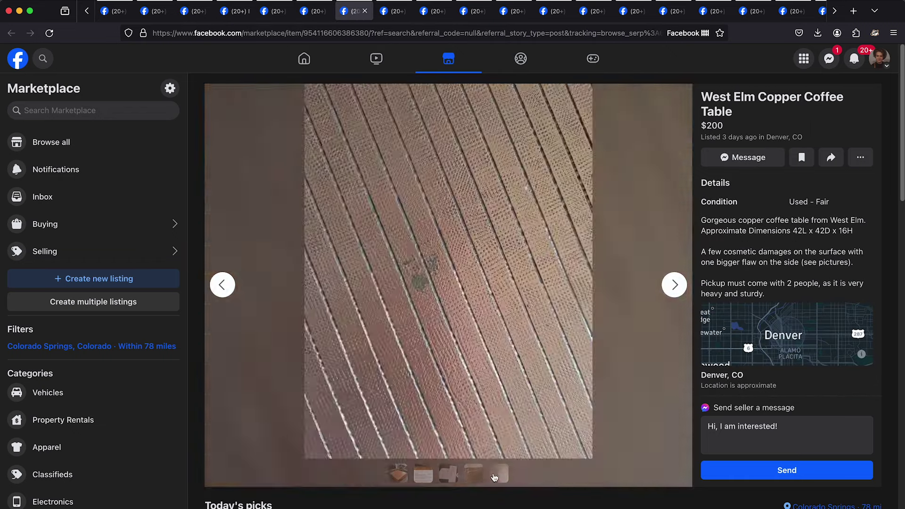
left_click(395, 11)
left_click(473, 11)
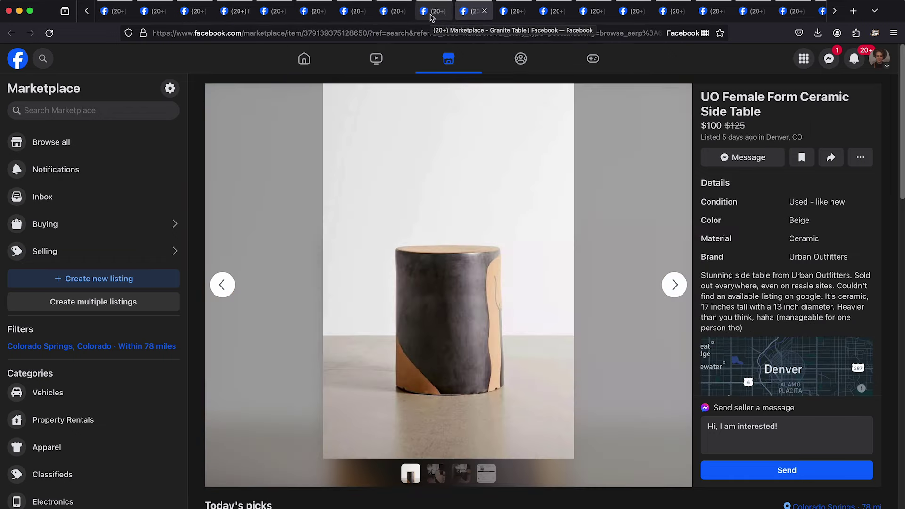
left_click(430, 11)
Step: Cycle back to the first granite table photo and bring up its copy options
left_click(674, 286)
left_click(674, 286)
right_click(526, 224)
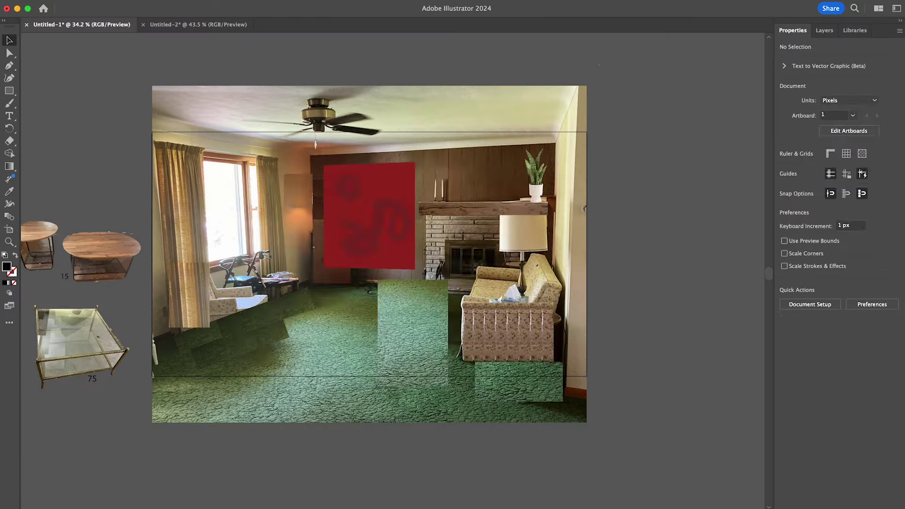
Step: Paste the granite table photo, trace it as Low Fidelity Photo, and expand it
key("super+v")
left_click(868, 317)
left_click(801, 348)
left_click(832, 340)
Step: Delete the floor and background pieces from the traced granite table
double_click(391, 282)
key("Delete")
left_click(414, 317)
key("Delete")
left_click(537, 149)
key("Delete")
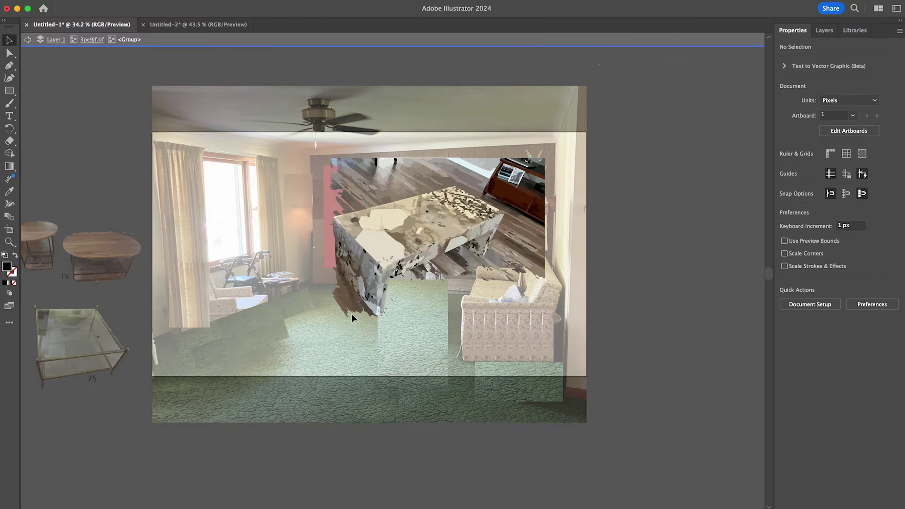
left_click(508, 282)
key("Delete")
Step: Edit the brown shadow path by the granite leg, then reselect the table group
scroll(329, 315, "up", 5)
left_click(299, 304)
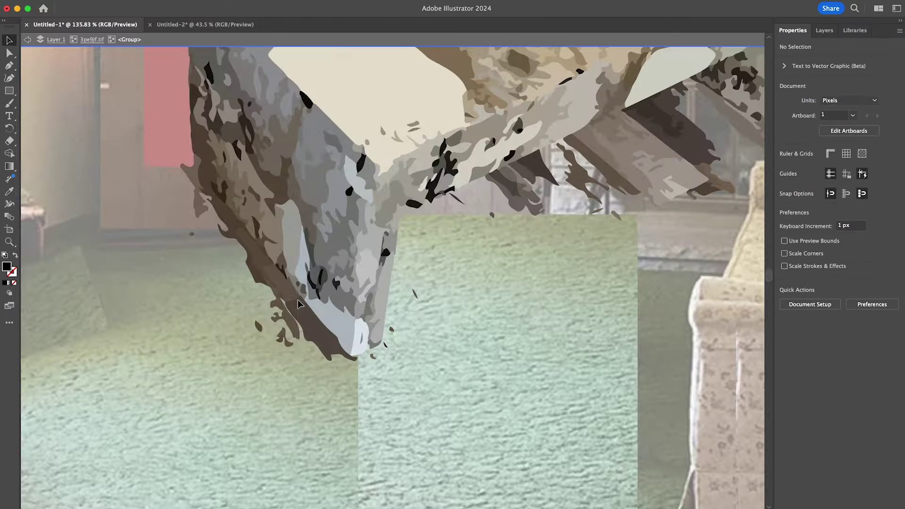
scroll(204, 208, "up", 5)
key("minus")
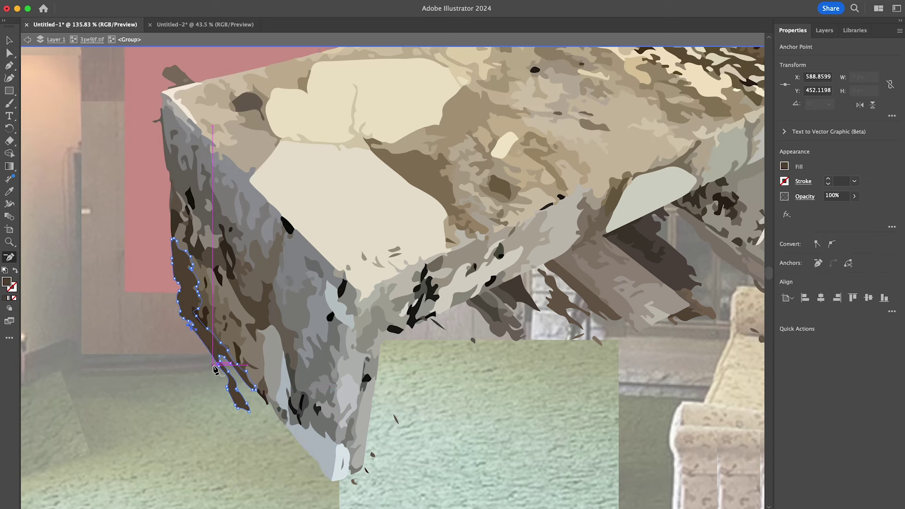
key("v")
scroll(208, 349, "right", 3)
scroll(207, 349, "down", 1)
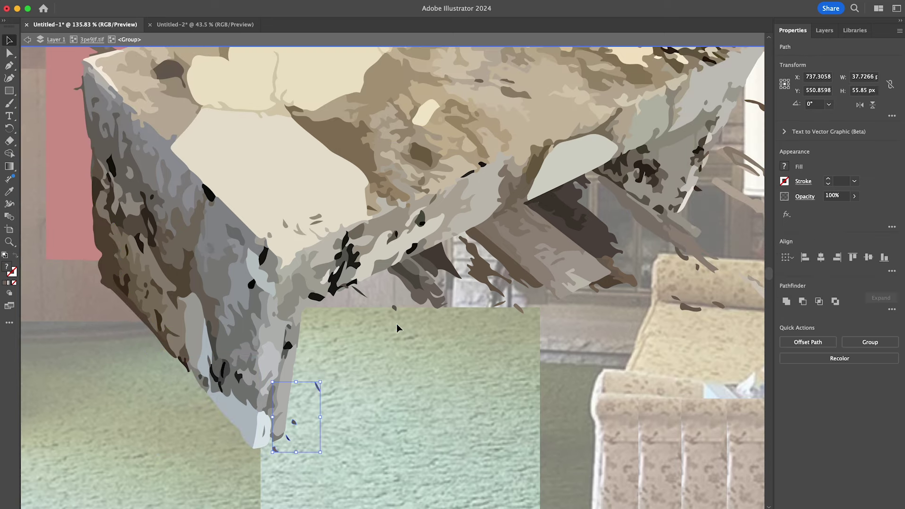
left_click(398, 328)
scroll(471, 311, "up", 6)
scroll(471, 311, "right", 8)
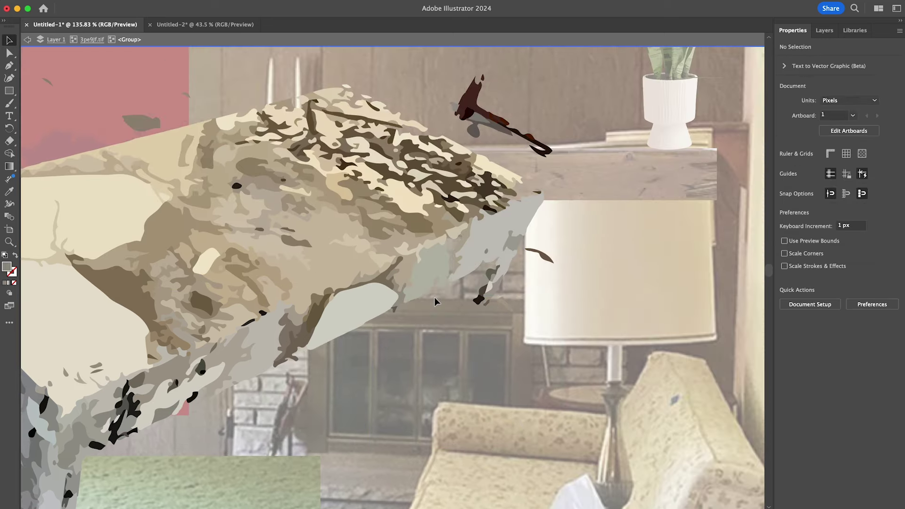
scroll(544, 293, "up", 4)
left_click(373, 162)
scroll(444, 240, "down", 6)
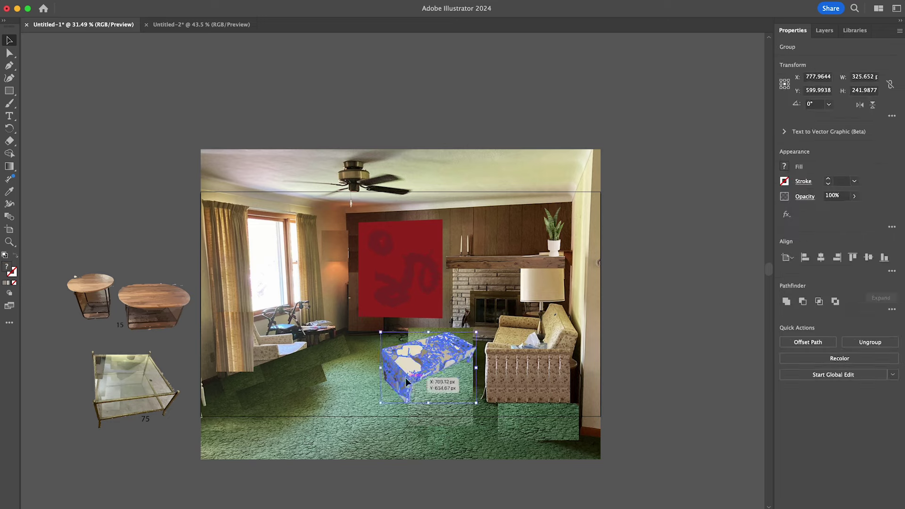
double_click(410, 370)
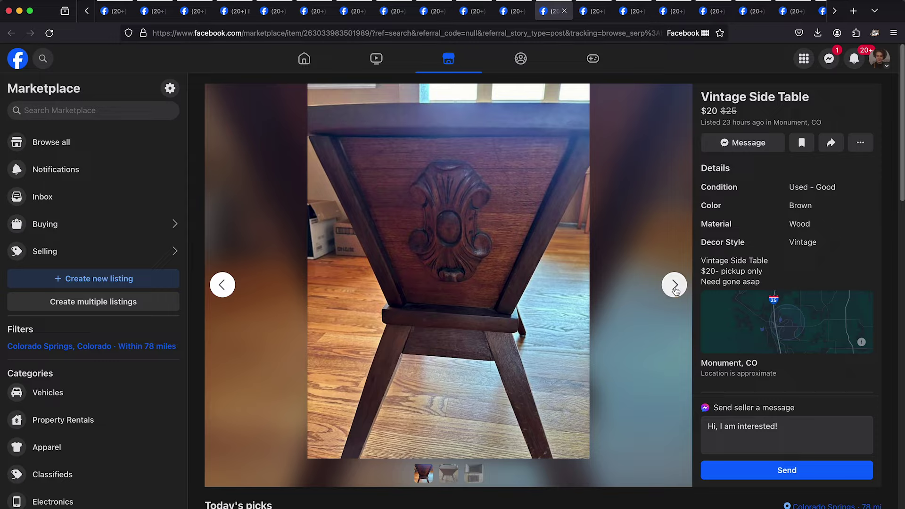
left_click(673, 10)
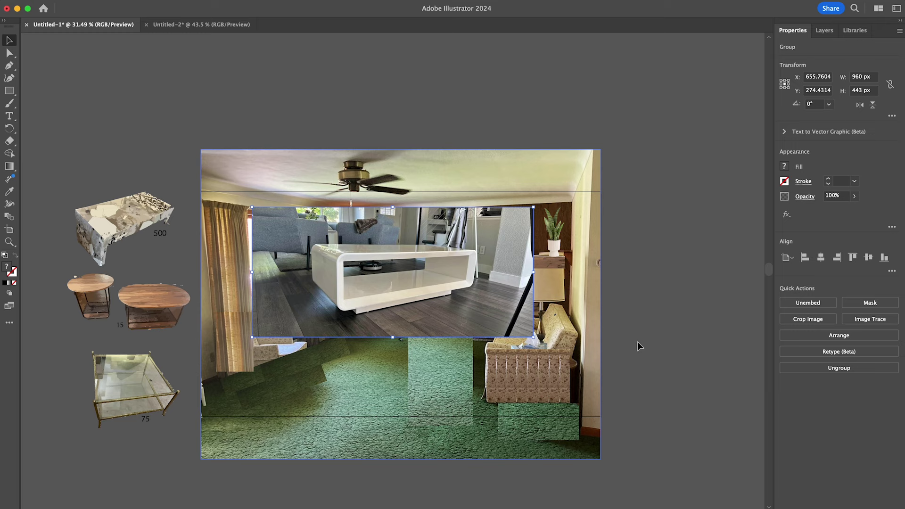
Step: Trace the white coffee table photo and delete the dark chunks around its stand
left_click(870, 319)
double_click(309, 351)
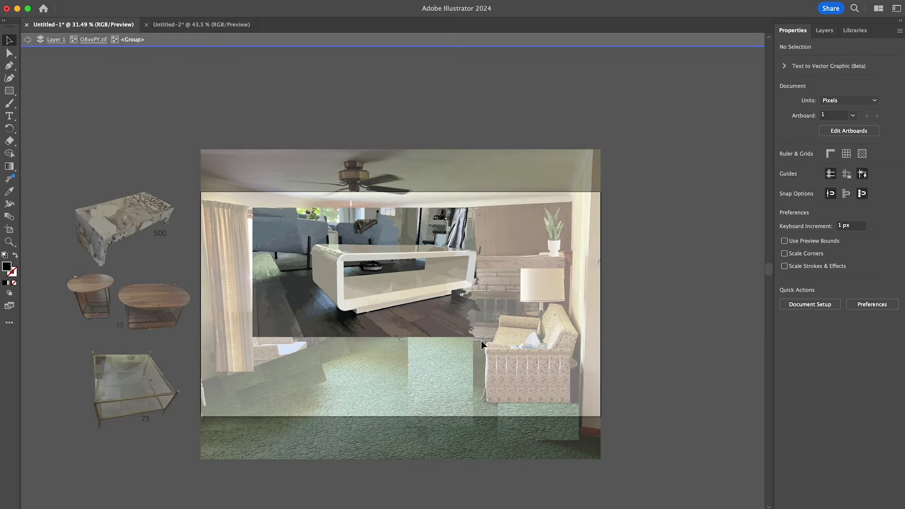
left_click(310, 334)
key("Delete")
key("Delete")
scroll(424, 295, "up", 5)
left_click(334, 309)
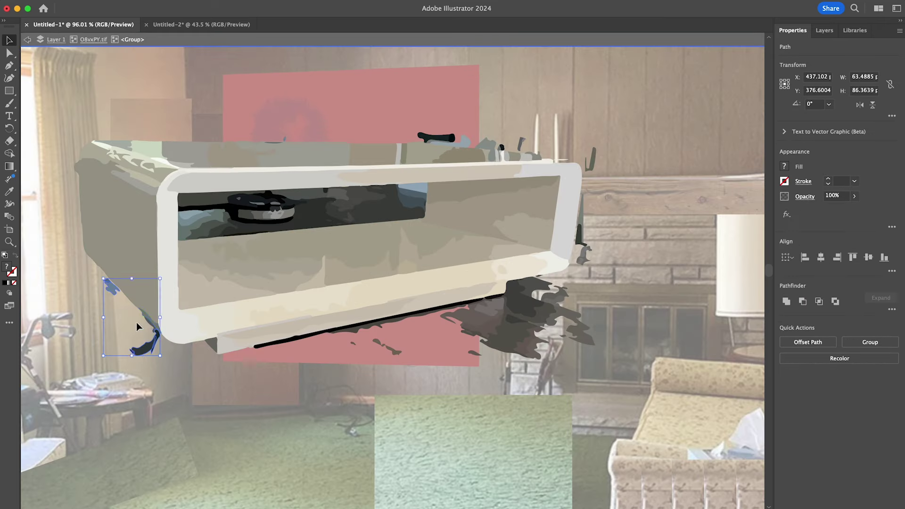
Step: Delete the remaining stray paths and leftover pieces around the white table
key("Delete")
scroll(470, 313, "up", 3)
left_click(572, 317)
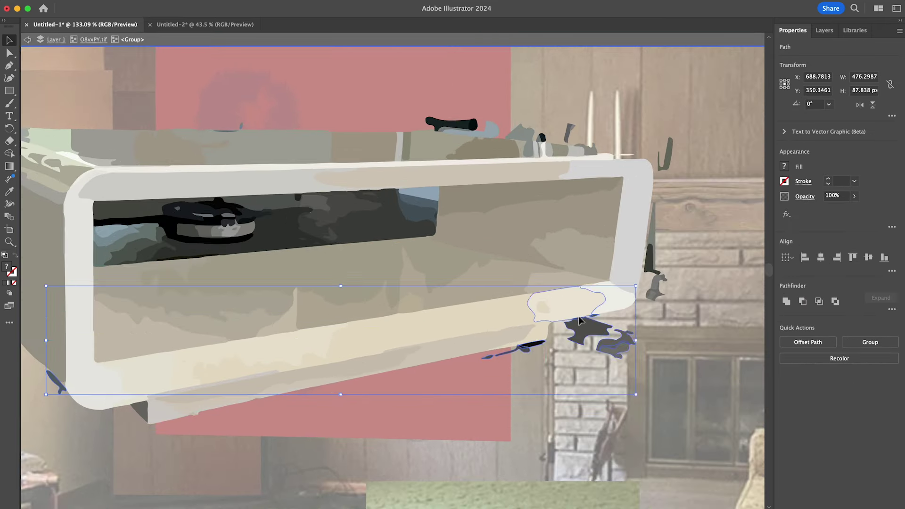
key("Delete")
key("Delete")
scroll(447, 245, "left", 5)
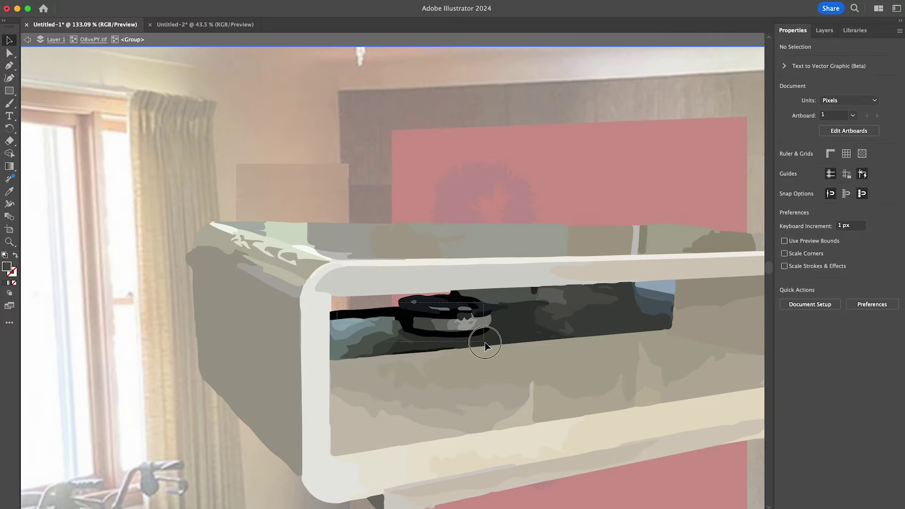
key("Delete")
scroll(439, 349, "down", 5)
left_click(420, 401)
key("Delete")
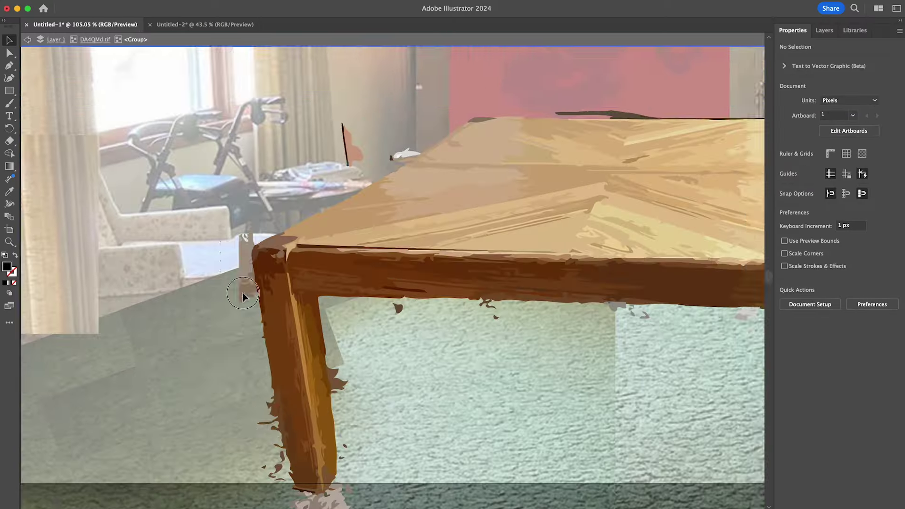
scroll(281, 367, "down", 3)
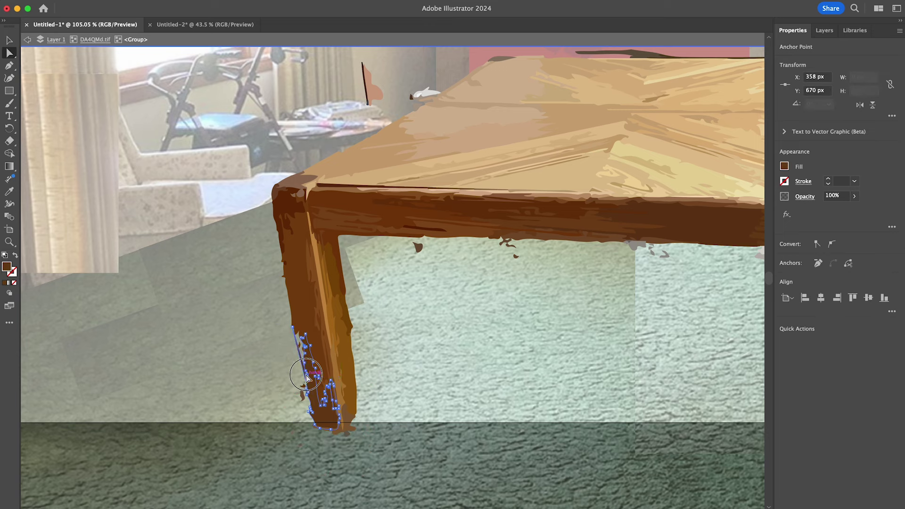
scroll(303, 385, "right", 5)
left_click(458, 274)
left_click(643, 396)
Step: Select the wooden table, then paste the wood coffee table photo and start tracing it
scroll(585, 407, "up", 3)
scroll(586, 406, "right", 3)
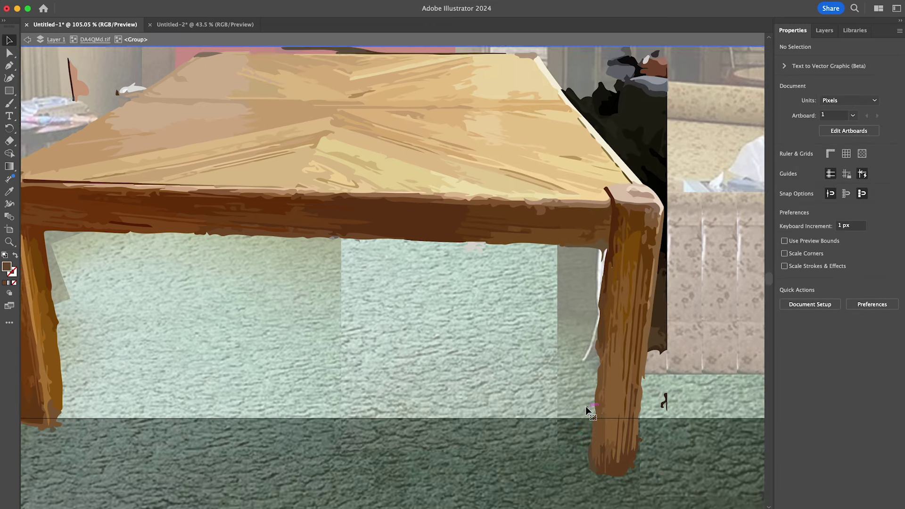
scroll(615, 219, "down", 5)
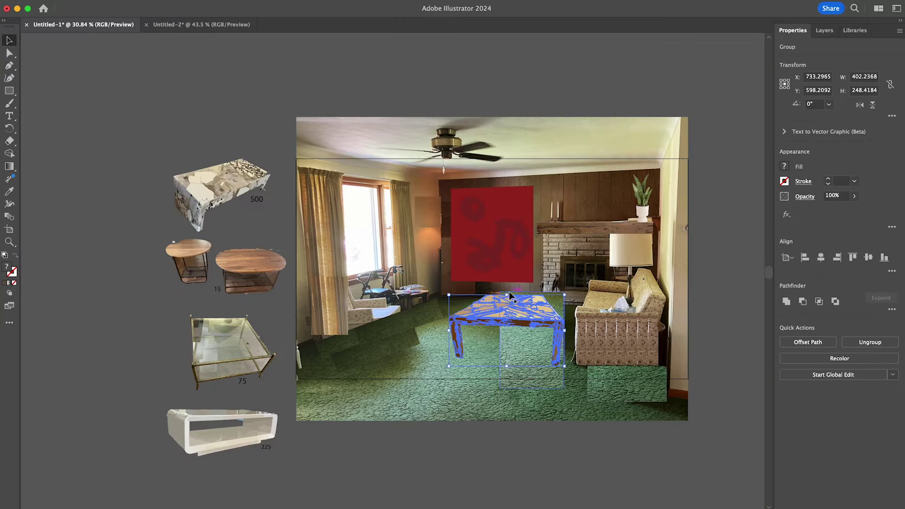
left_click(709, 295)
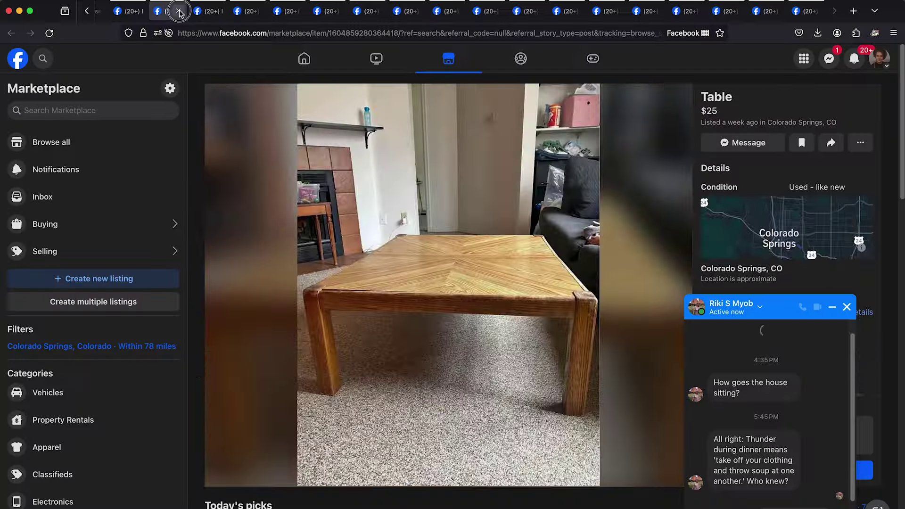
left_click(178, 12)
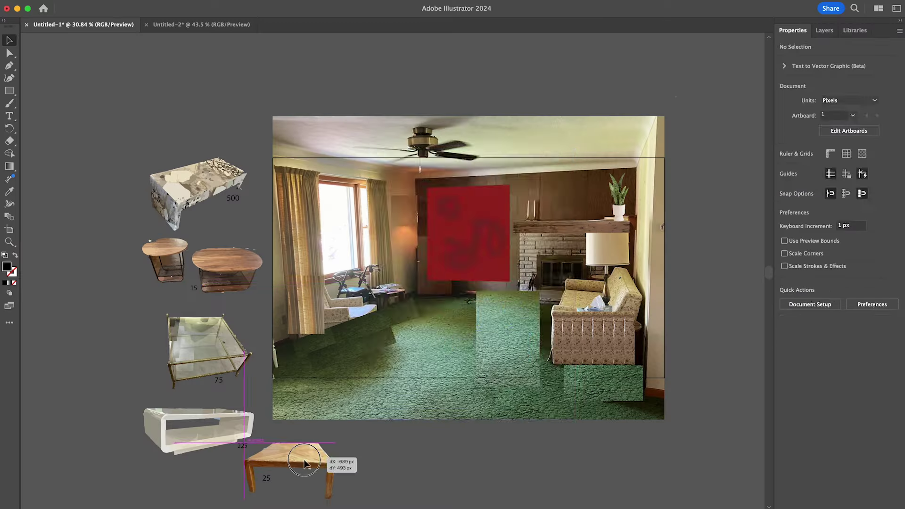
key("super+v")
left_click(870, 319)
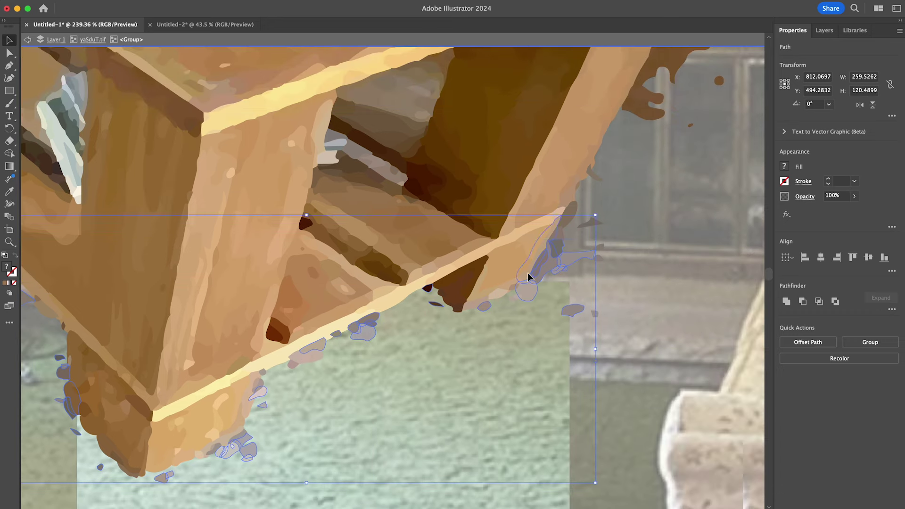
Step: Clear the tiny stray fragments from the wood coffee table's top
scroll(617, 239, "up", 15)
left_click(511, 307)
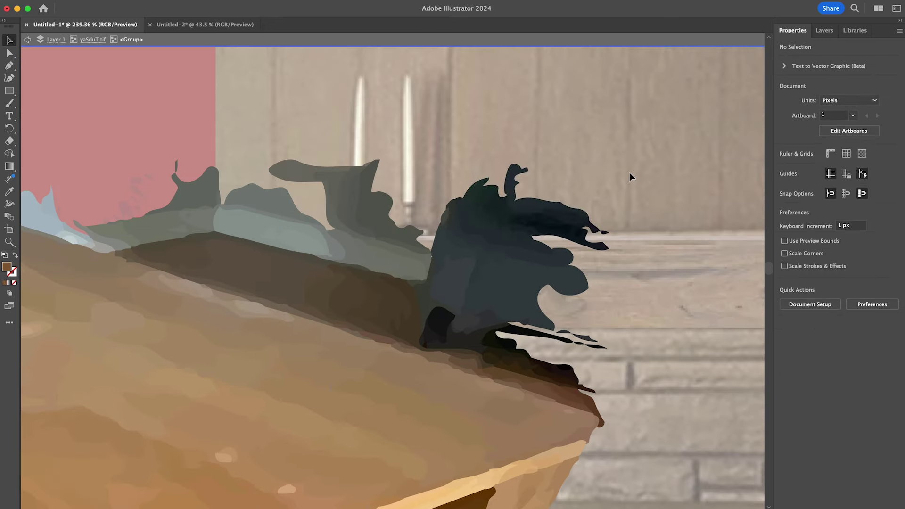
scroll(592, 372, "left", 3)
scroll(603, 363, "up", 1)
left_click(259, 271)
left_click(363, 255)
scroll(352, 263, "left", 3)
scroll(185, 207, "left", 5)
scroll(185, 206, "up", 2)
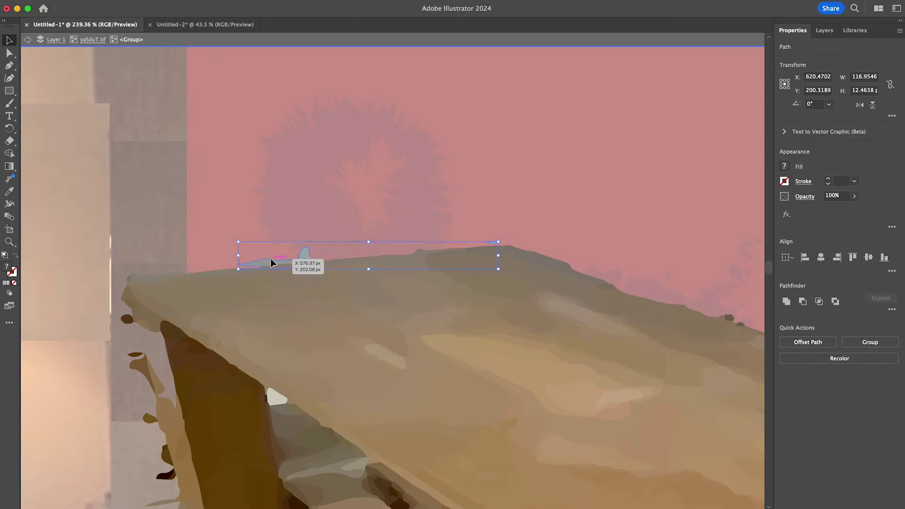
key("Escape")
scroll(271, 258, "down", 3)
Step: Mirror the wood coffee table and add a '50' price label beside it
key("super+0")
left_click(453, 396)
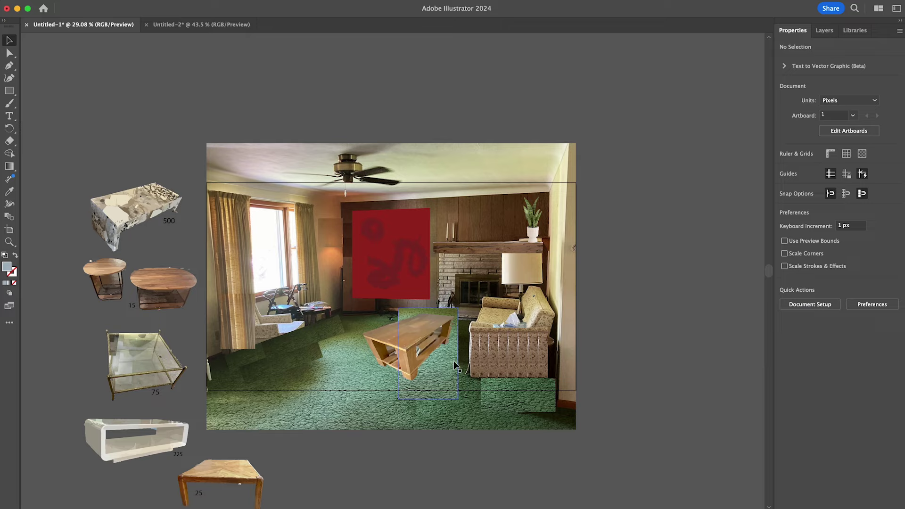
double_click(454, 365)
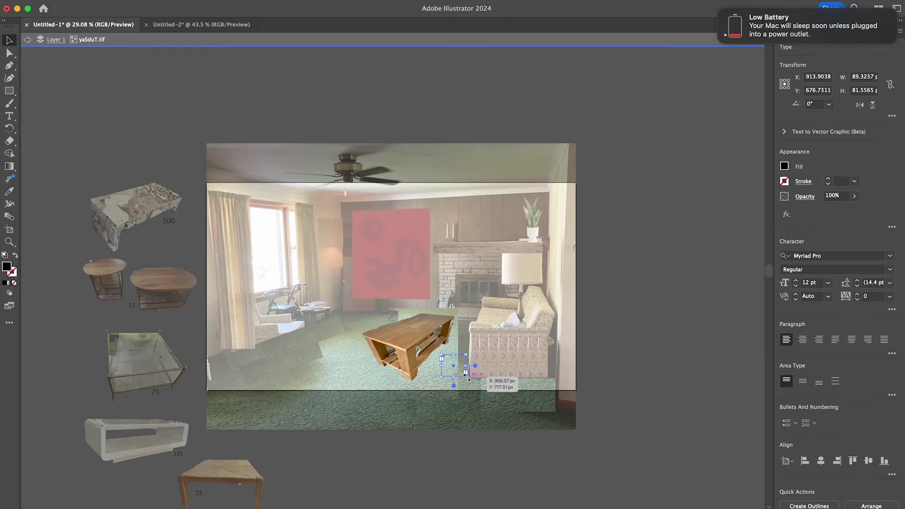
left_click(708, 149)
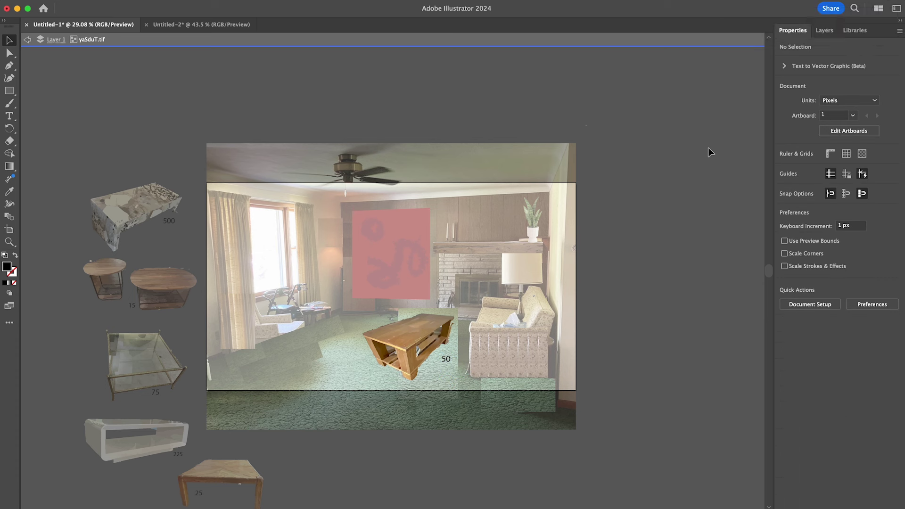
left_click(448, 358)
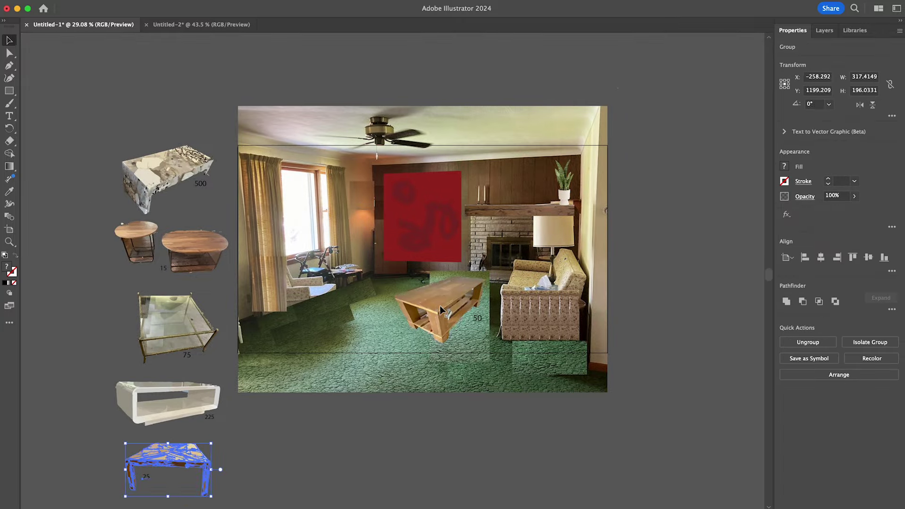
Step: Deselect the table and bring up copy options for the ceramic side table photo
left_click(649, 278)
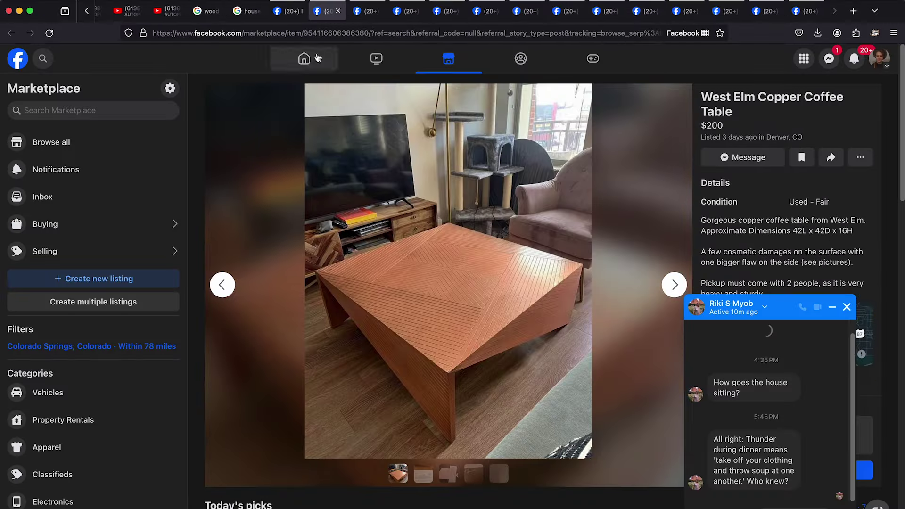
right_click(452, 365)
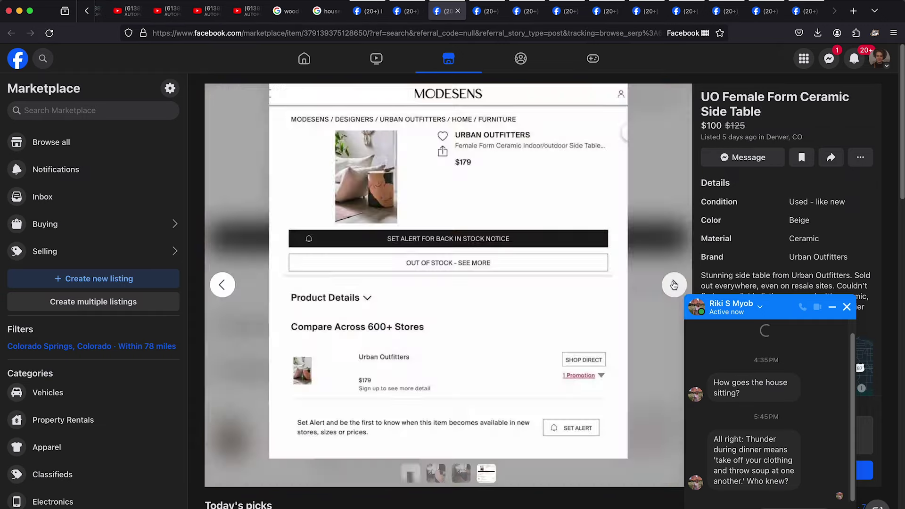
right_click(465, 297)
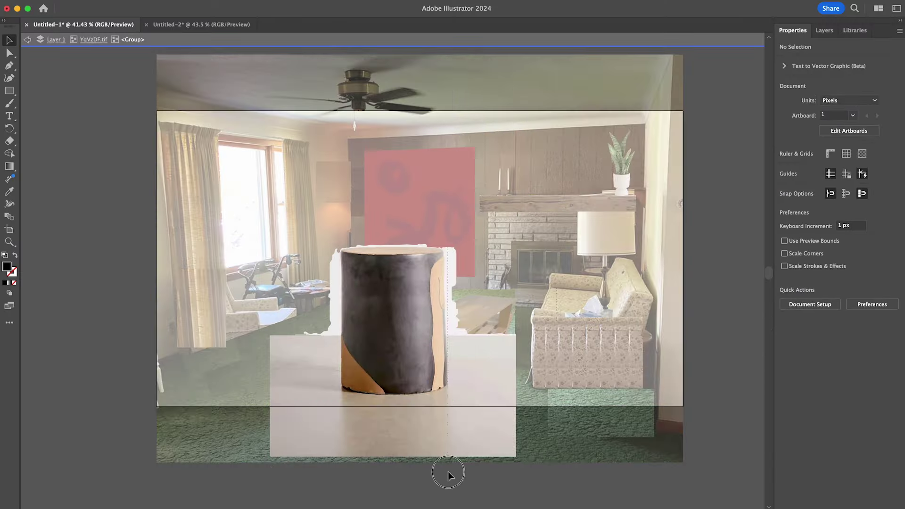
Step: Delete the stray traced fragments at the side table's edge
scroll(404, 324, "up", 8)
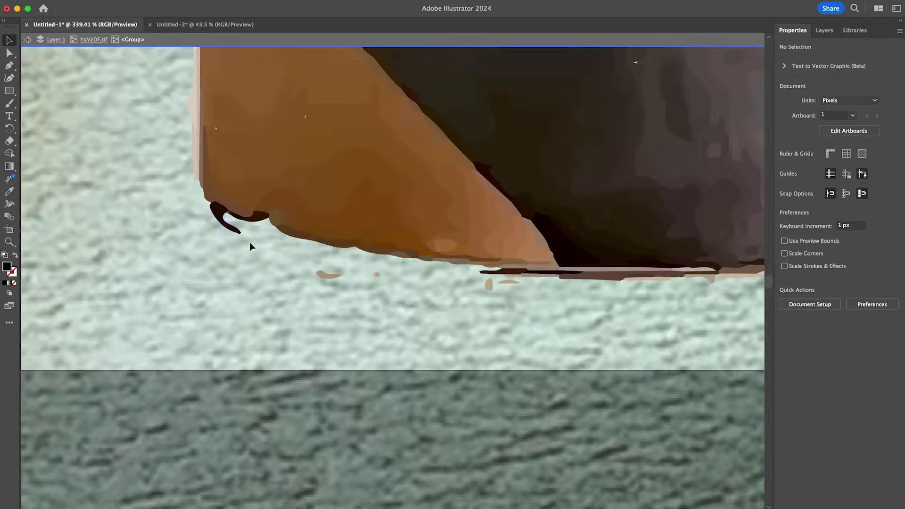
scroll(551, 336, "down", 2)
left_click(465, 278)
key("Delete")
Step: Move the traced ceramic side table beside the sofa
scroll(603, 288, "down", 6)
scroll(572, 177, "up", 3)
left_click(565, 198)
scroll(440, 191, "down", 5)
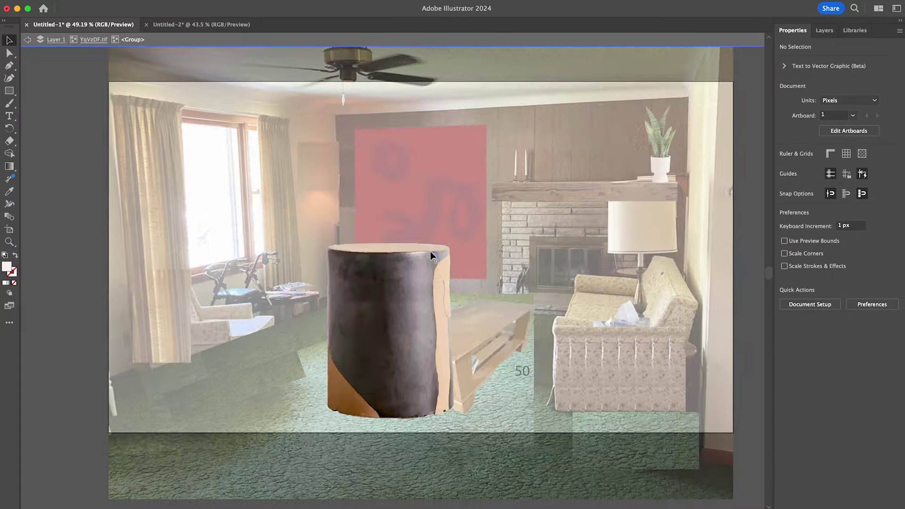
left_click_drag(600, 416, 623, 405)
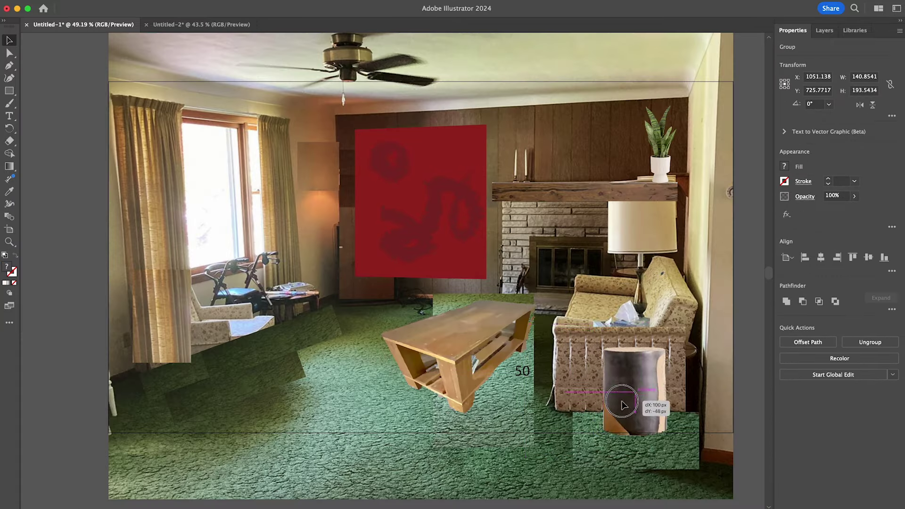
left_click(744, 324)
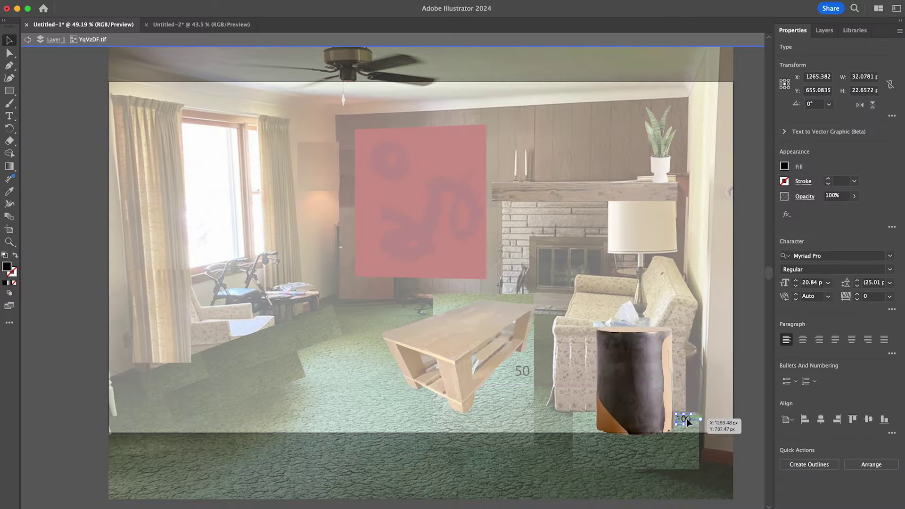
Step: Trace the pasted figure side table photo, delete its rug, and place it next to the sofa
left_click(688, 421)
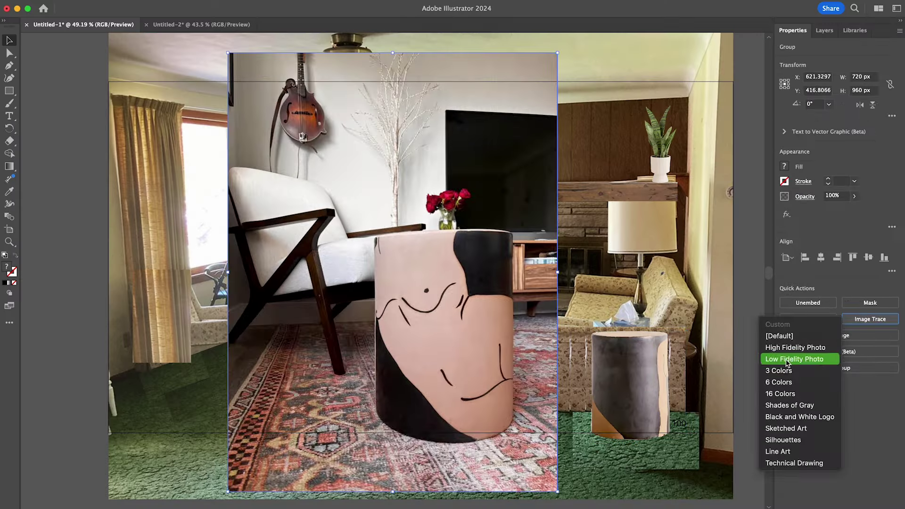
left_click(794, 354)
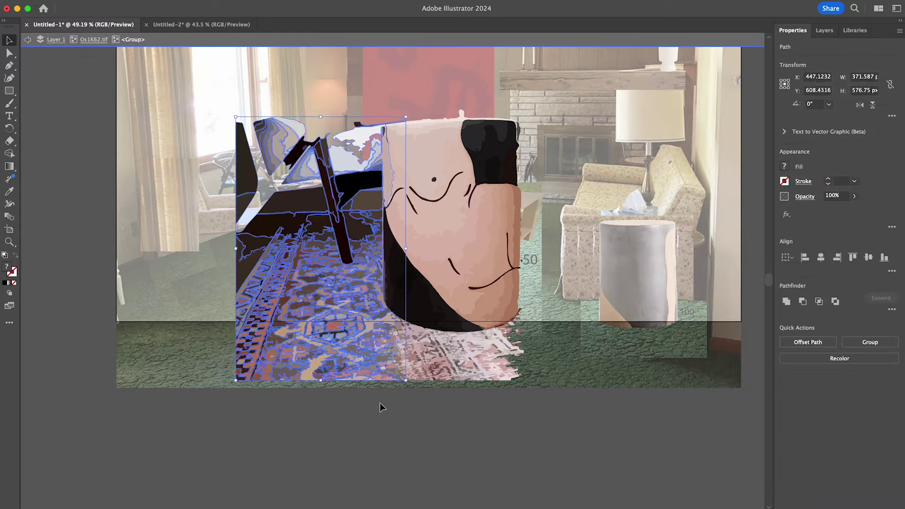
key("Delete")
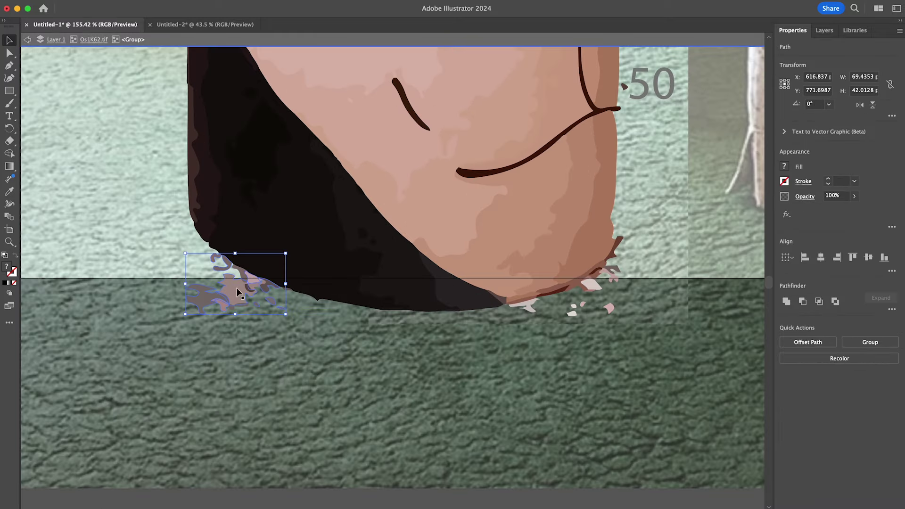
key("Delete")
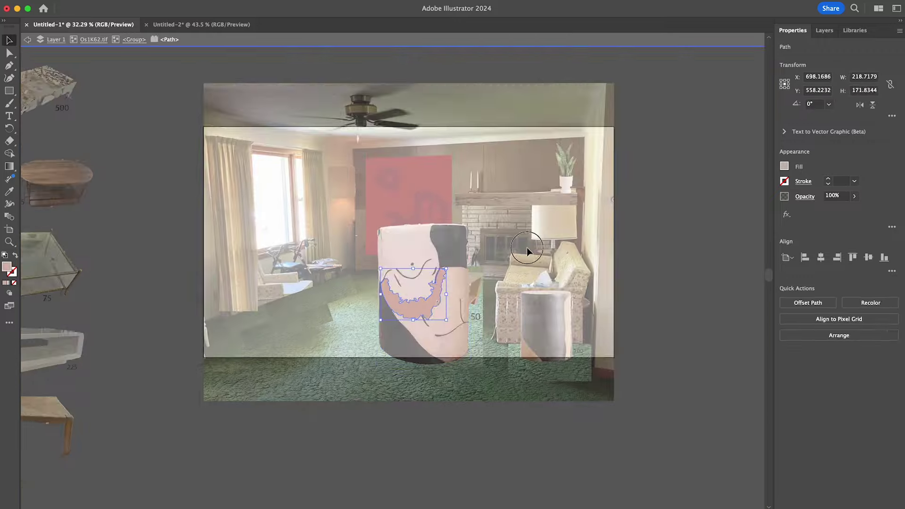
mouse_move(518, 363)
left_mouse_down()
mouse_move(537, 339)
mouse_move(551, 347)
left_mouse_up()
left_click(650, 306)
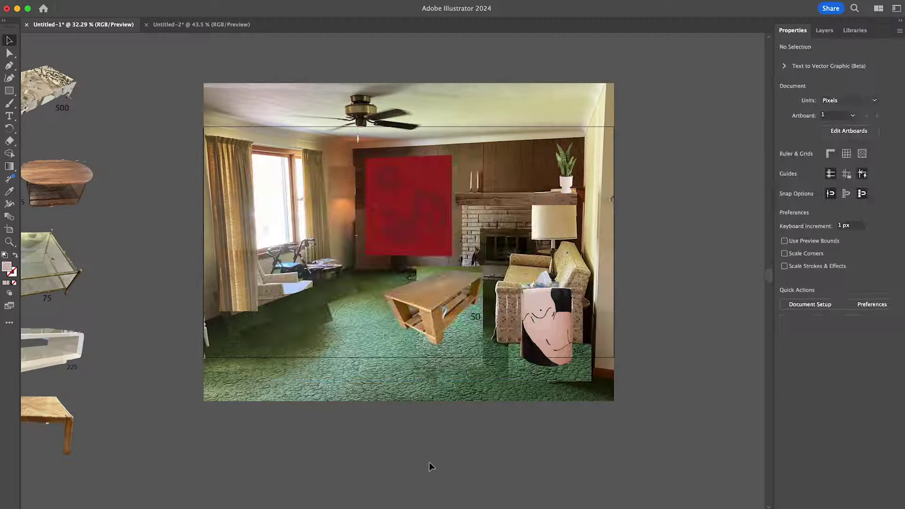
Step: Paste and trace the end-tables photo, deleting its background and first stray fragments
key("cmd+v")
left_click(870, 319)
key("Delete")
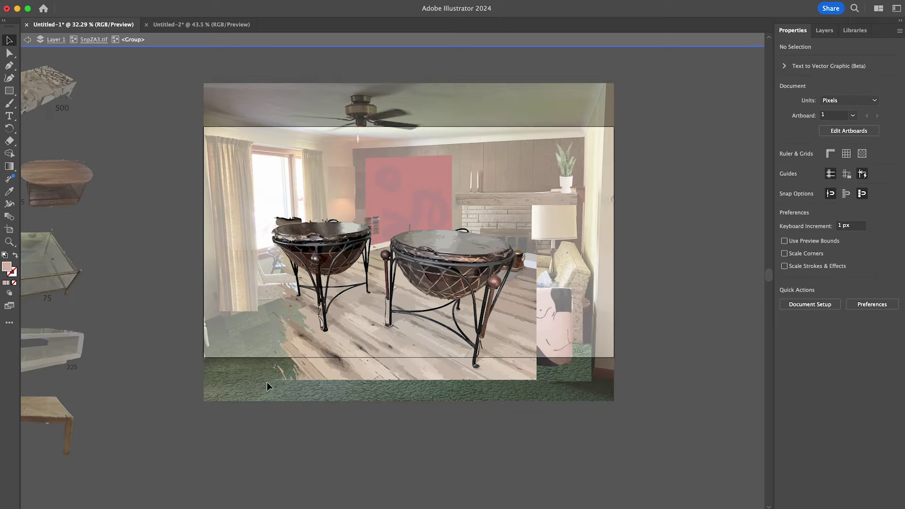
scroll(495, 320, "up", 8)
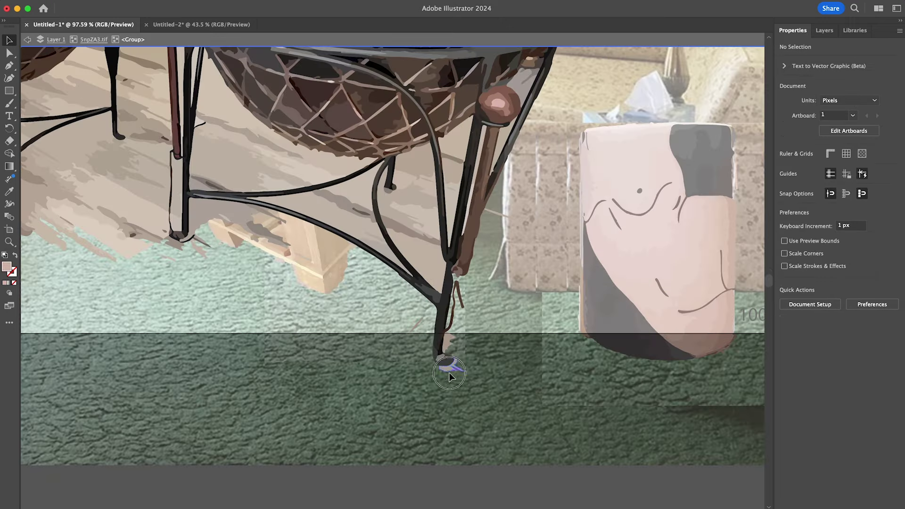
key("Delete")
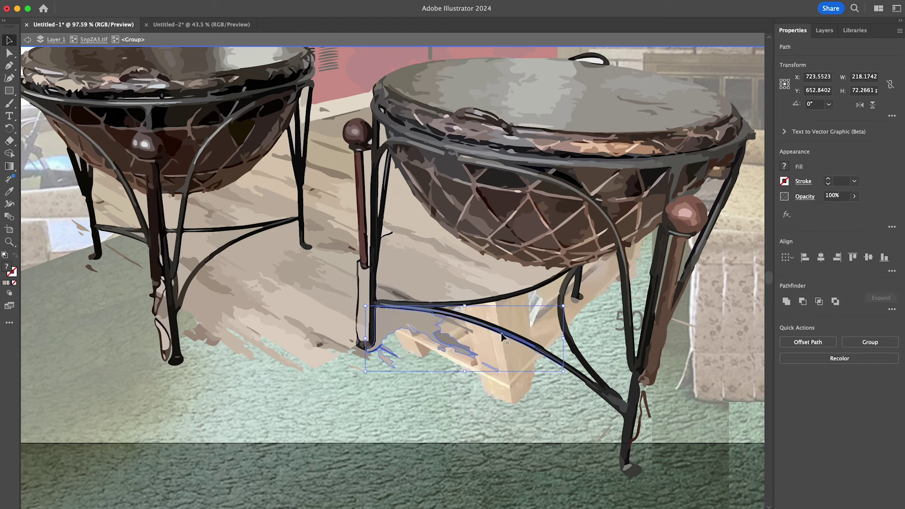
key("Delete")
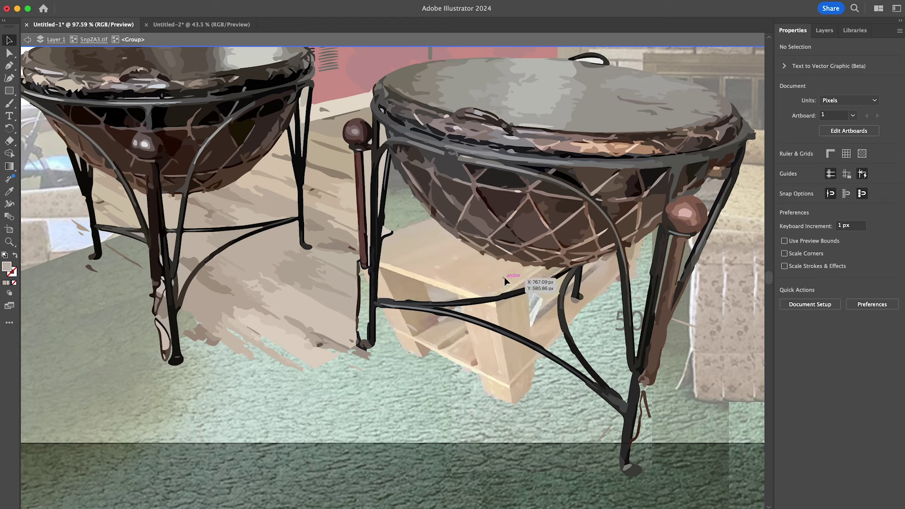
Step: Delete the stray fragments around the crossbar, leg foot and rim of the basket tables
scroll(705, 214, "left", 5)
scroll(705, 214, "up", 2)
left_click(430, 265)
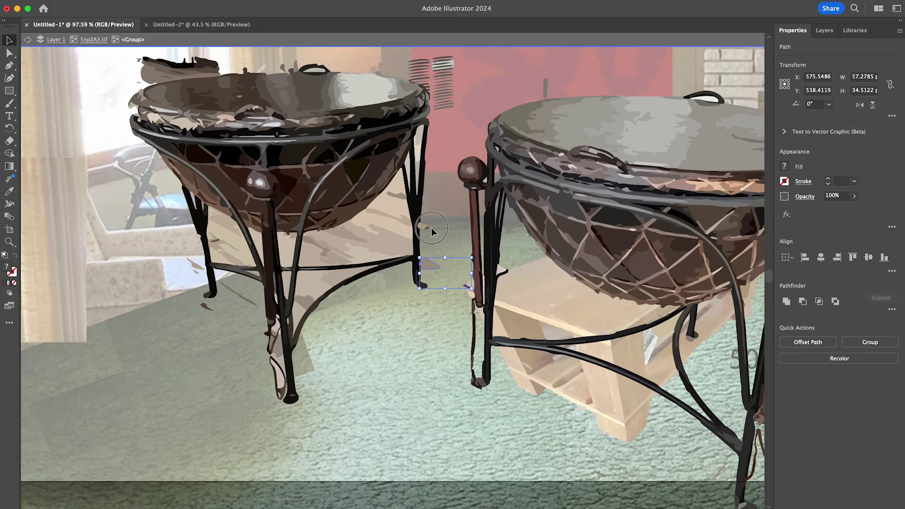
scroll(426, 233, "left", 5)
scroll(426, 233, "up", 1)
left_click(385, 363)
key("Delete")
left_click(513, 249)
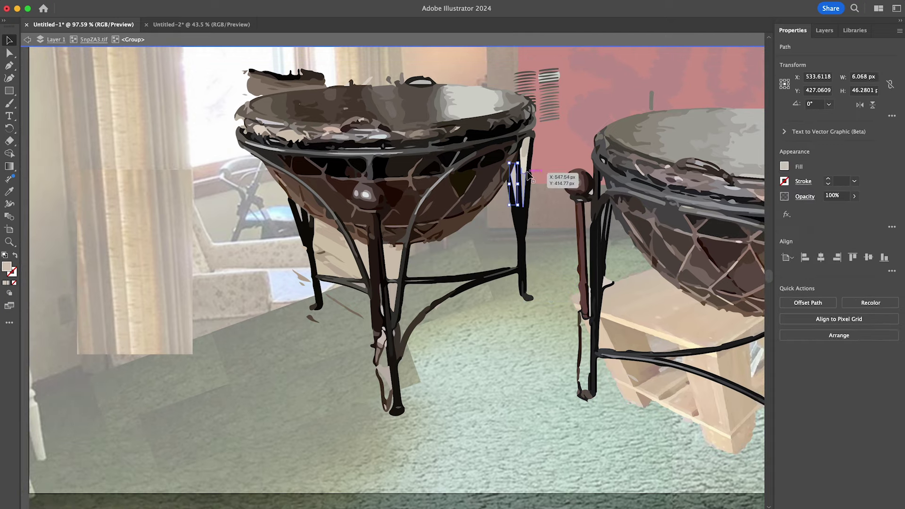
scroll(365, 315, "left", 5)
scroll(366, 315, "up", 2)
left_click(367, 299)
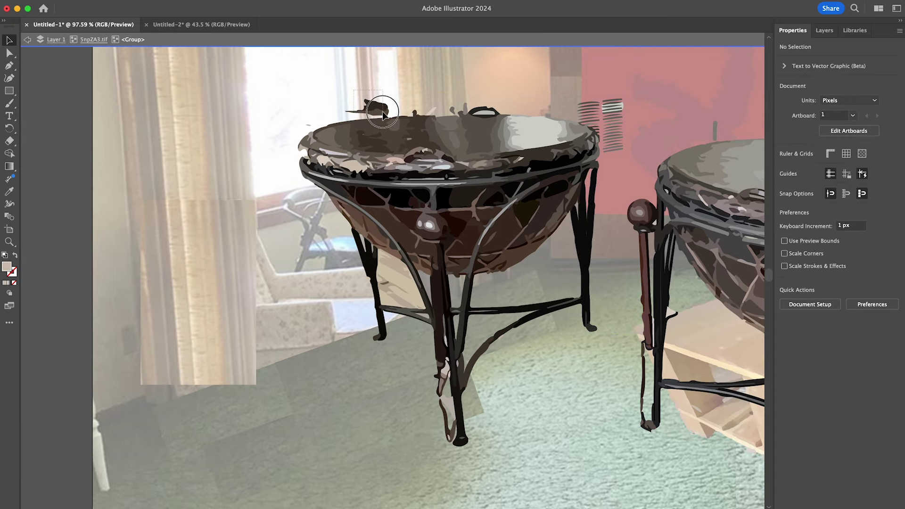
key("Delete")
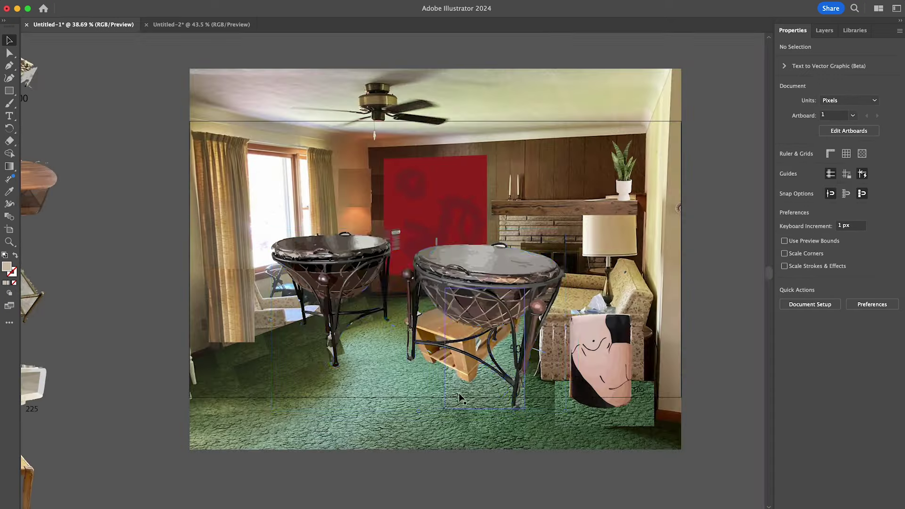
Step: Cut and paste the basket tables group back in place, then select a stray piece on the drum
left_click(459, 373)
key("super+x")
key("super+v")
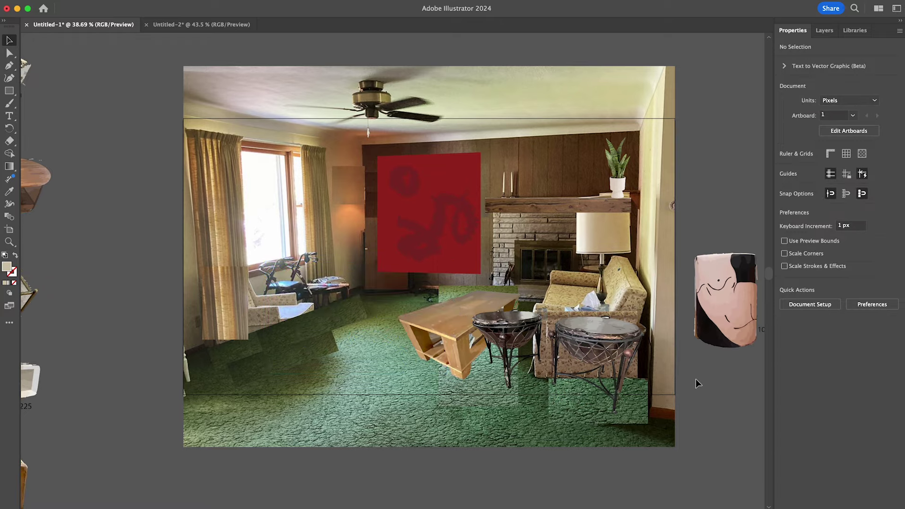
double_click(547, 393)
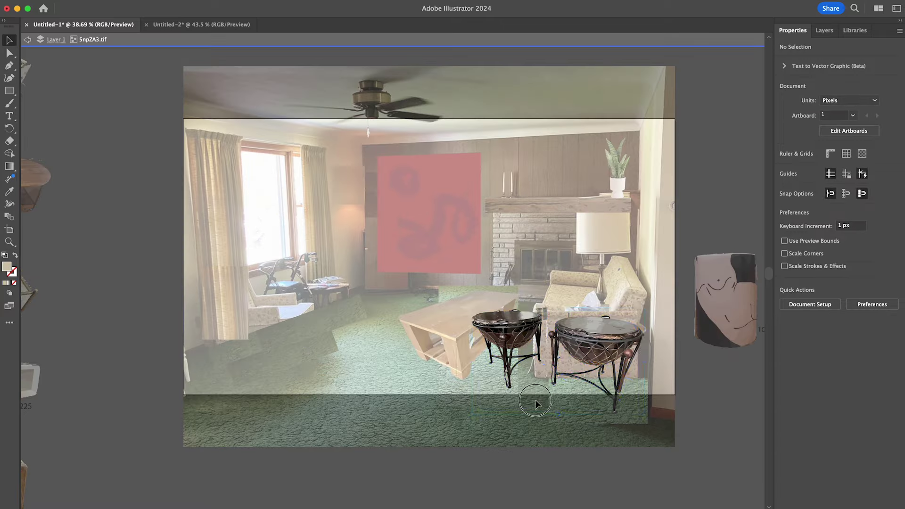
left_click(549, 408)
scroll(548, 408, "up", 5)
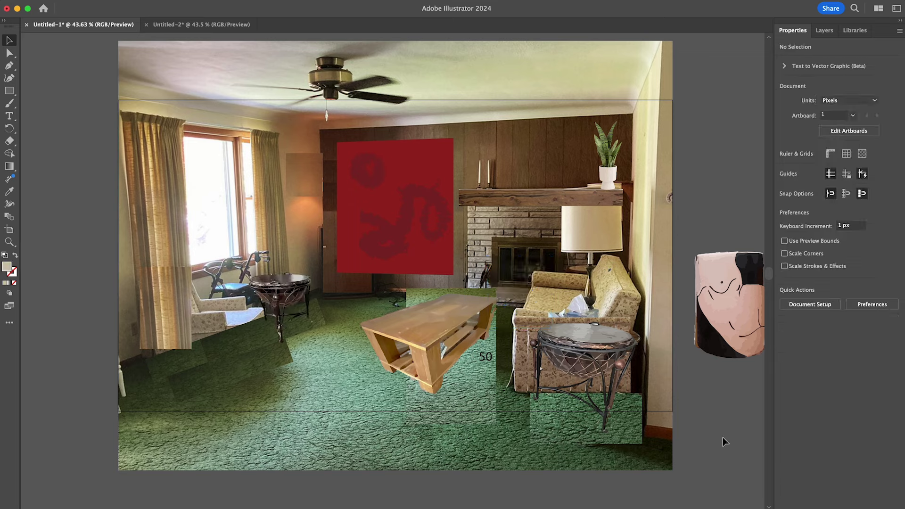
Step: Park a basket table at the top right and save the mockup as 300.ai in the virtual makeover folder
left_click_drag(723, 438, 723, 97)
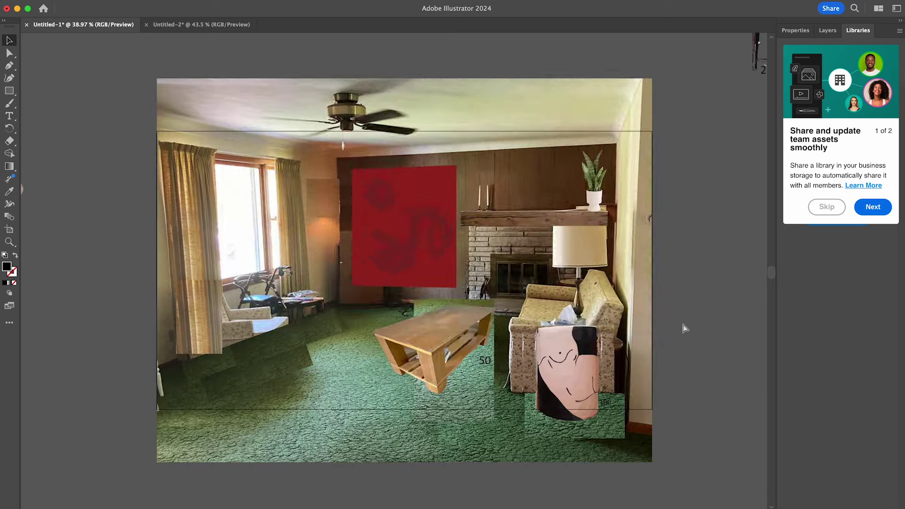
key("super+s")
left_click(394, 212)
left_click(467, 194)
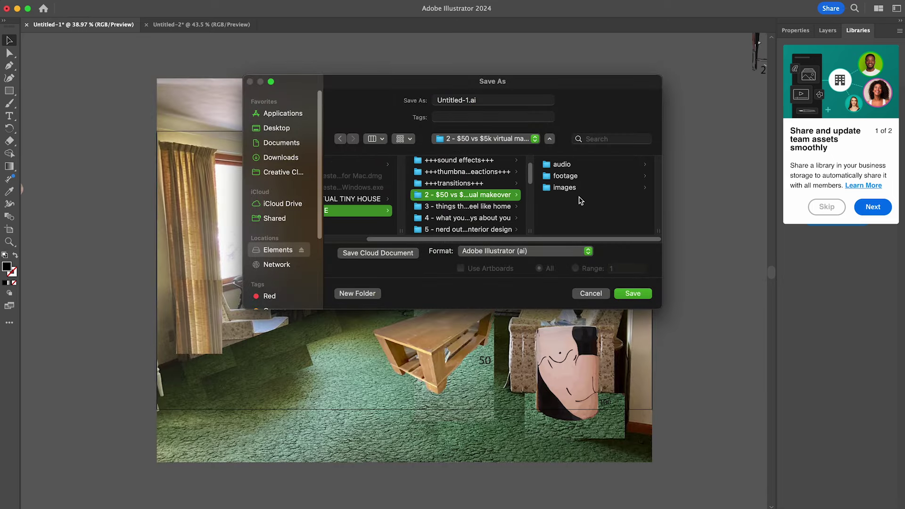
type("300")
key("Return")
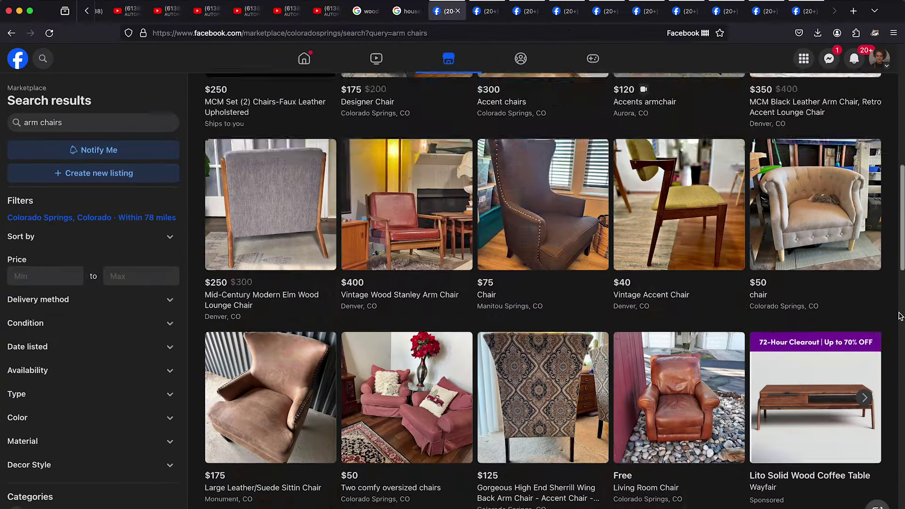
Step: Browse the 'chrome arm chairs' results, then switch to the $180 Milo Baughman sherpa chair listing
scroll(895, 288, "down", 15)
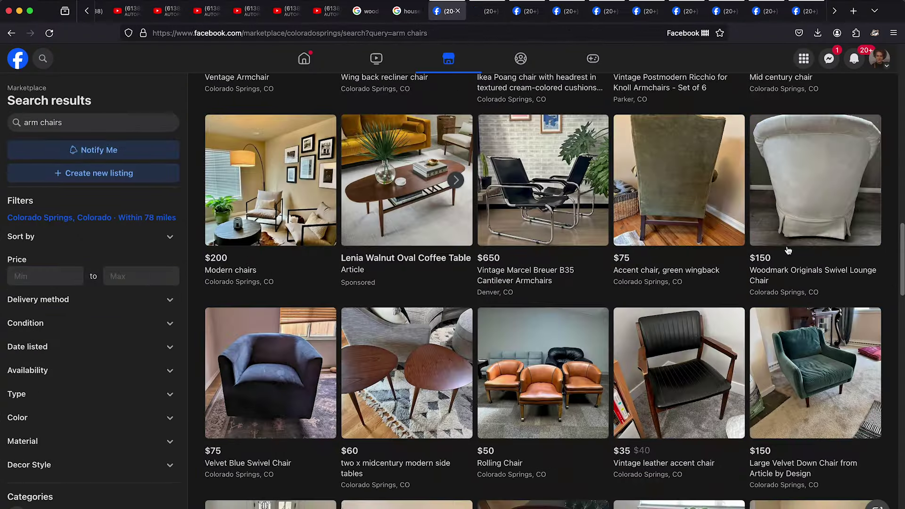
scroll(896, 287, "down", 20)
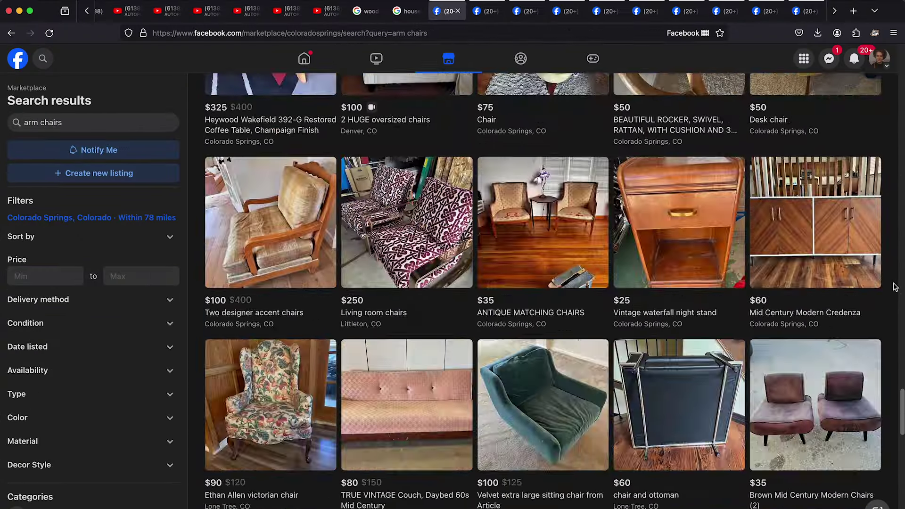
scroll(895, 287, "down", 15)
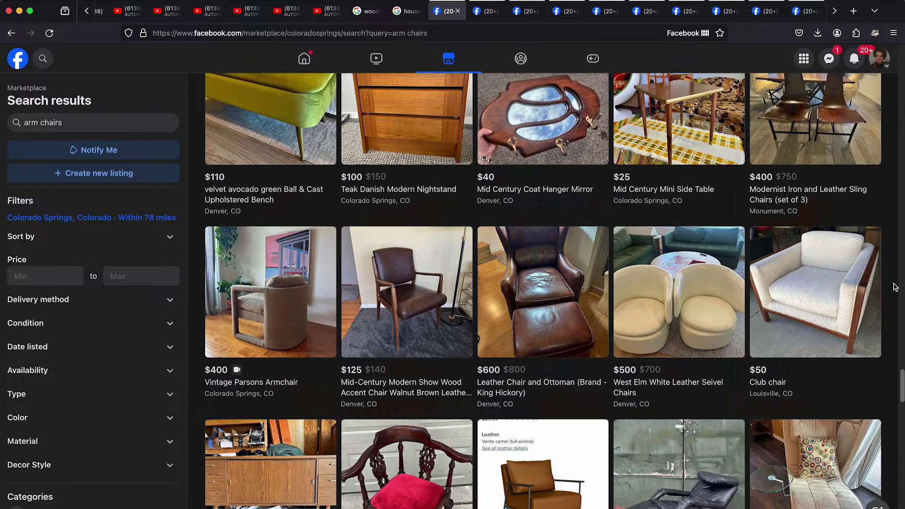
scroll(894, 287, "down", 5)
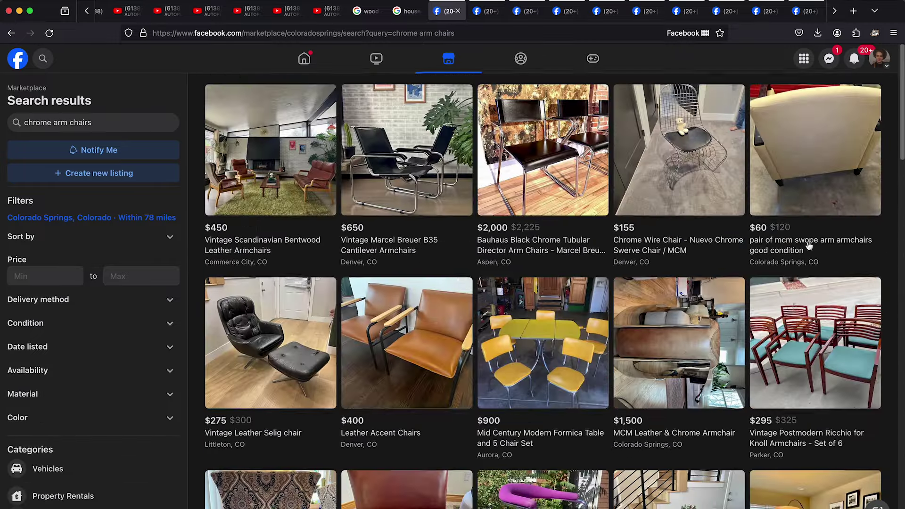
scroll(893, 222, "down", 1)
scroll(892, 224, "down", 7)
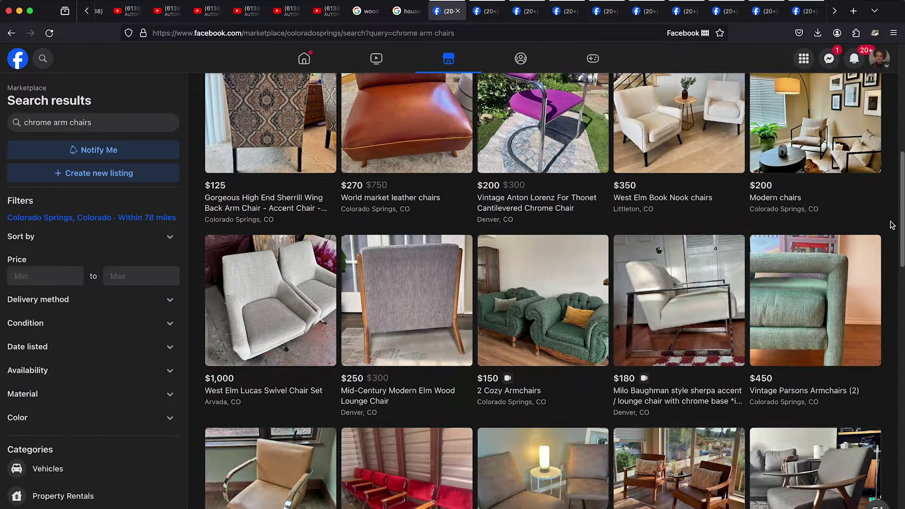
scroll(891, 323, "down", 10)
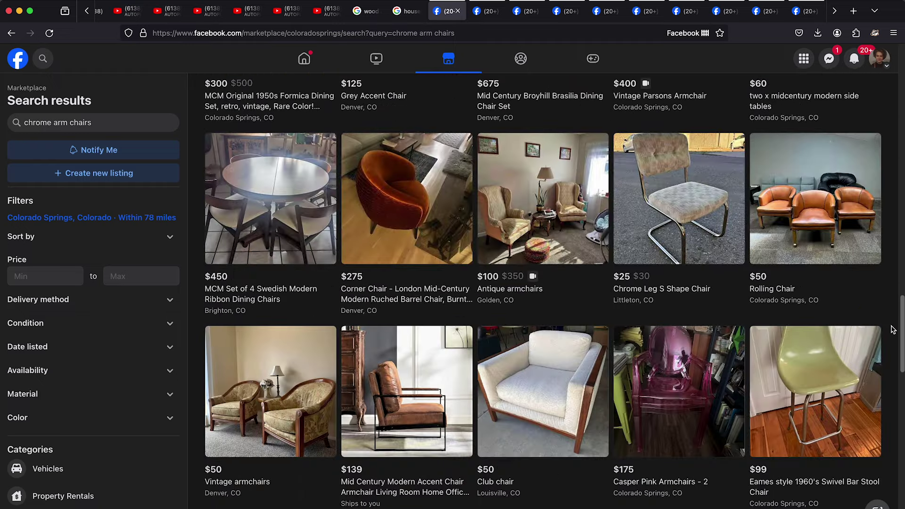
scroll(894, 341, "down", 5)
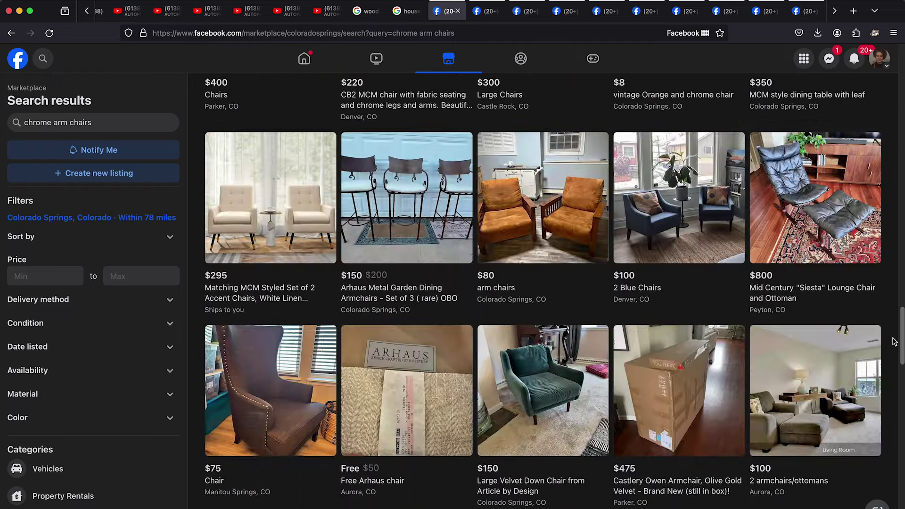
scroll(894, 342, "down", 15)
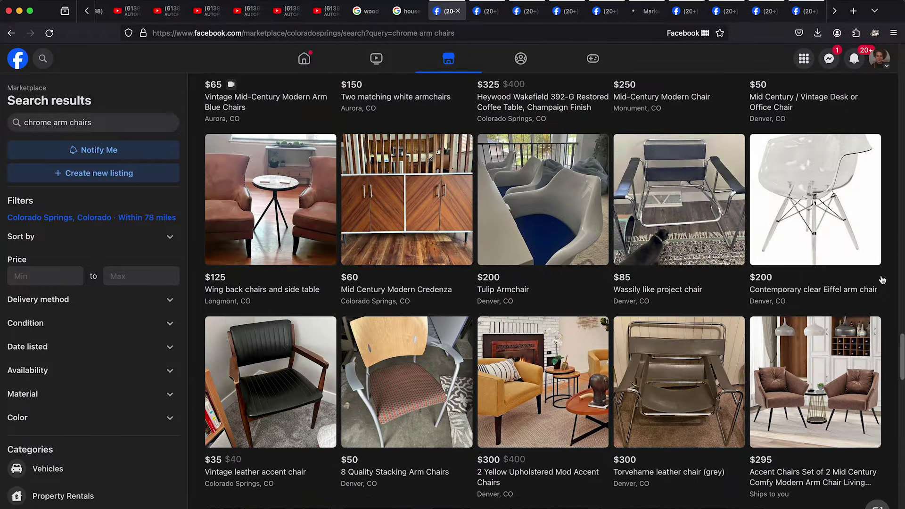
scroll(895, 293, "down", 13)
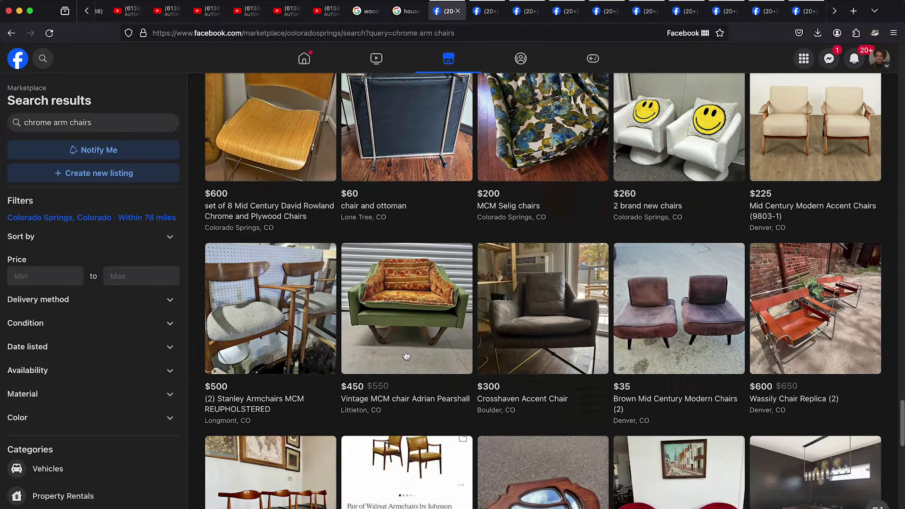
scroll(406, 355, "down", 20)
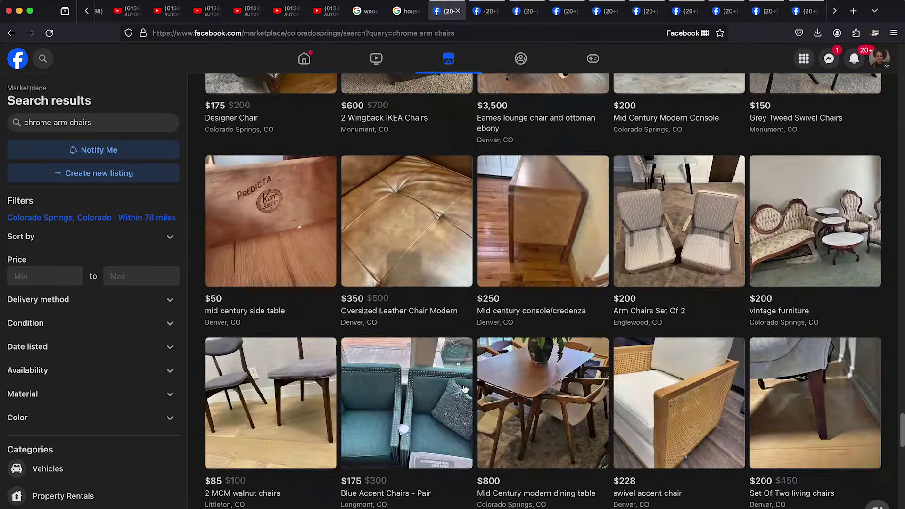
scroll(464, 388, "down", 20)
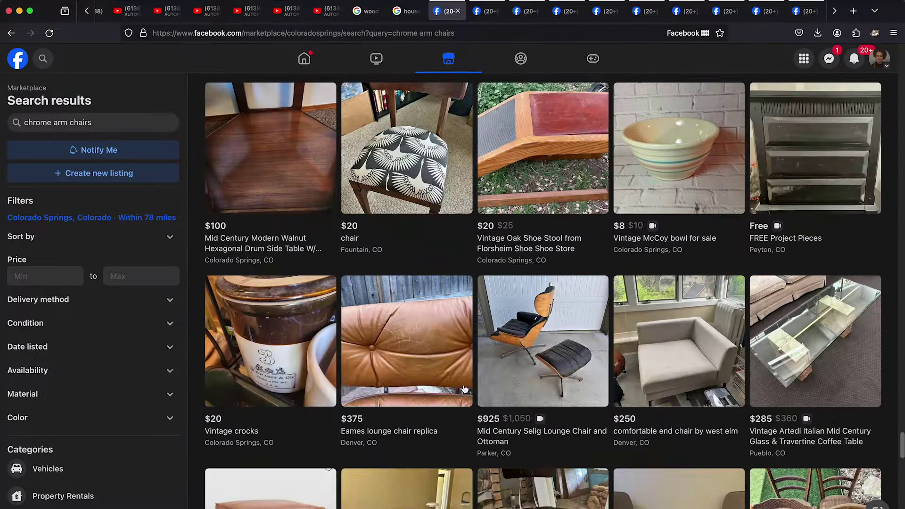
scroll(464, 389, "down", 15)
key("ctrl+Tab")
key("ctrl+Tab")
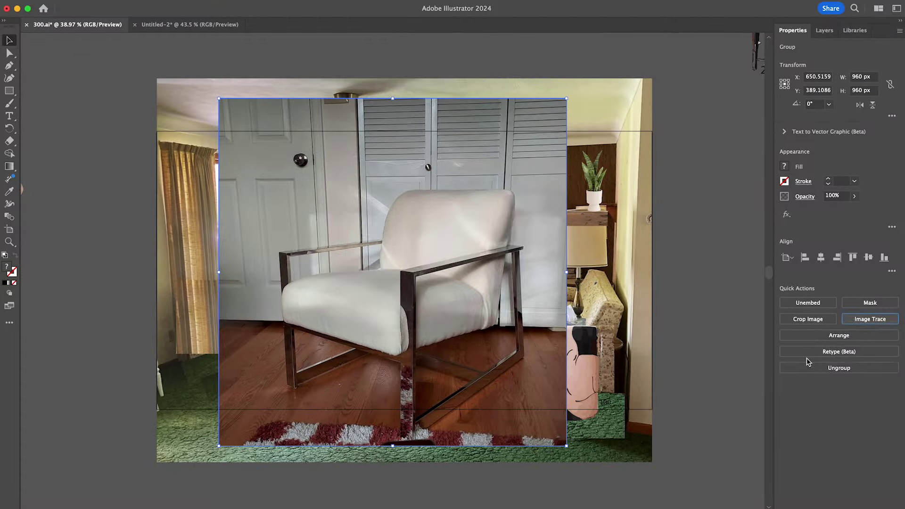
Step: Image Trace the chair photo and delete its background and floor pieces inside the group
left_click(872, 317)
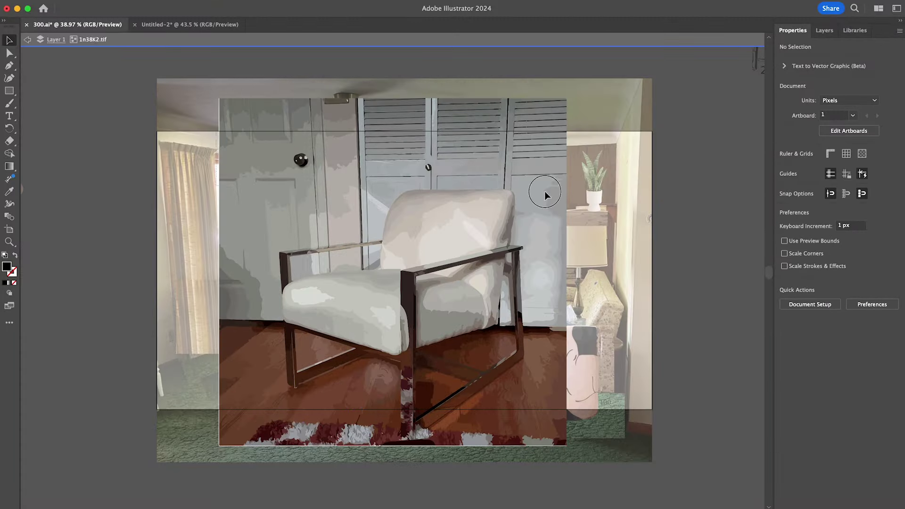
double_click(571, 185)
key("Delete")
left_click(530, 443)
key("Delete")
left_click(275, 454)
key("Delete")
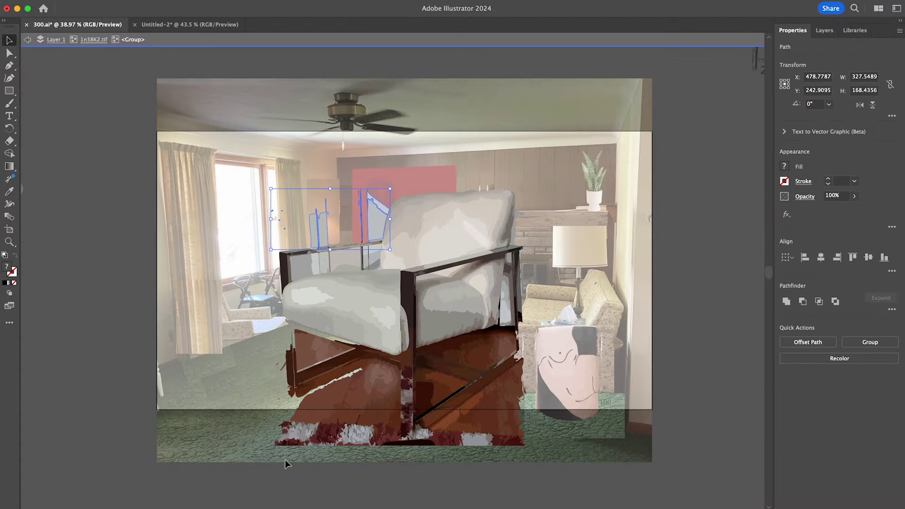
key("Delete")
left_click(400, 395)
key("Delete")
Step: Remove a stray path by the stretcher and redraw the stretcher shape with the Pen tool
scroll(491, 390, "up", 5)
left_click(373, 375)
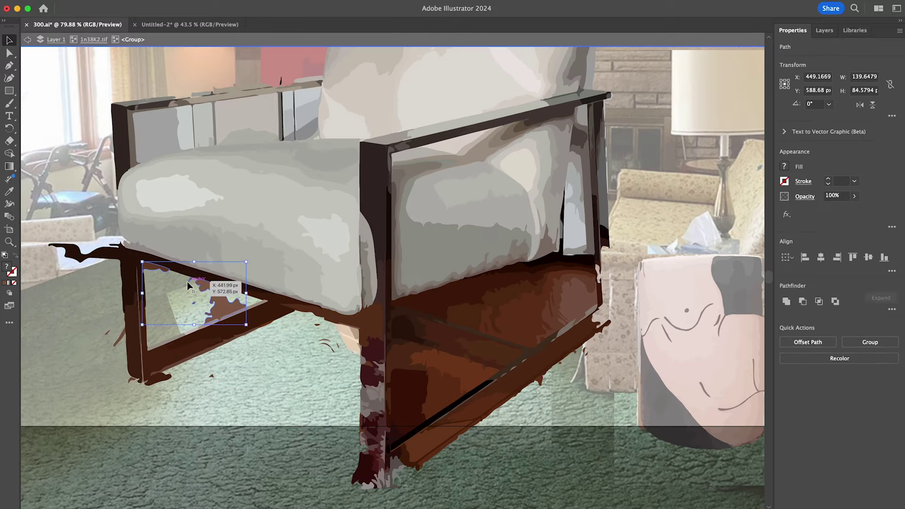
left_click(294, 377)
key("Delete")
key("p")
left_click(67, 258)
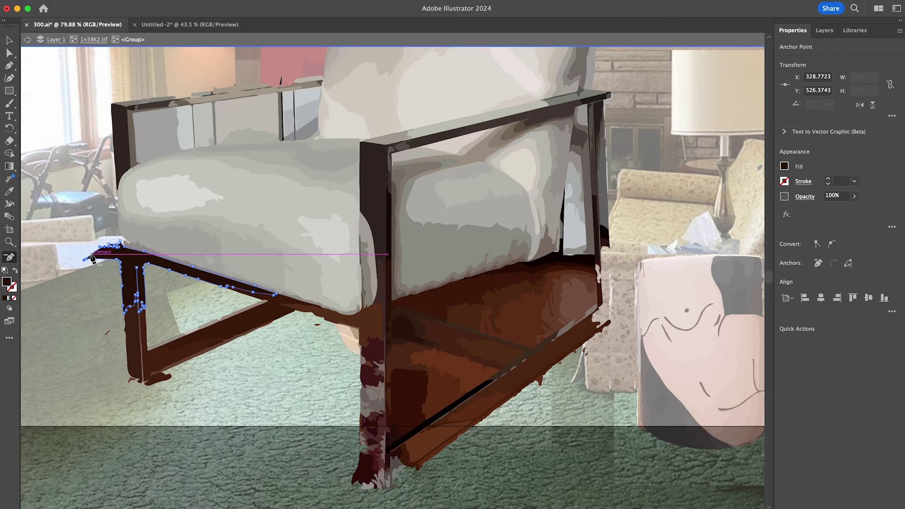
left_click(118, 264)
key("v")
Step: Delete the three brown trace pieces under the chair seat
left_click(443, 377)
key("Delete")
left_click(495, 301)
key("Delete")
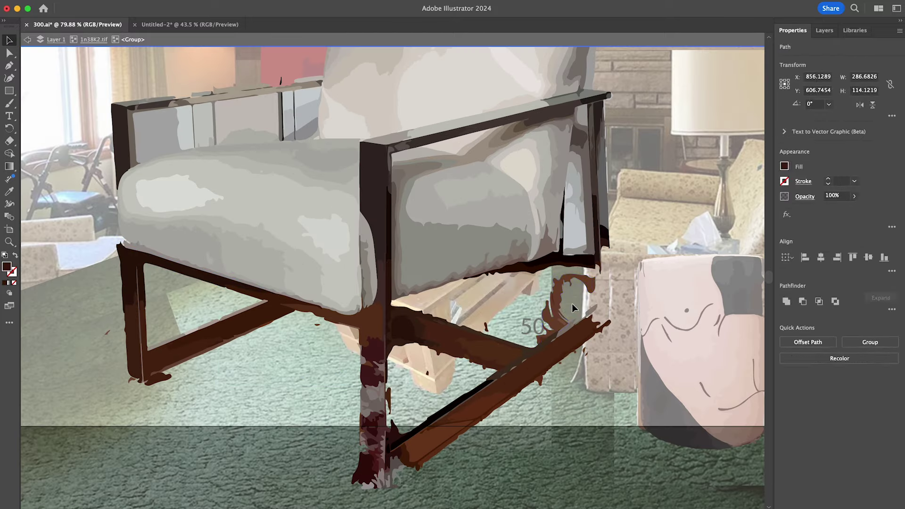
left_click(564, 318)
key("Delete")
Step: Adjust the right leg and stretcher anchor points, then leave the chair group
left_click(601, 311)
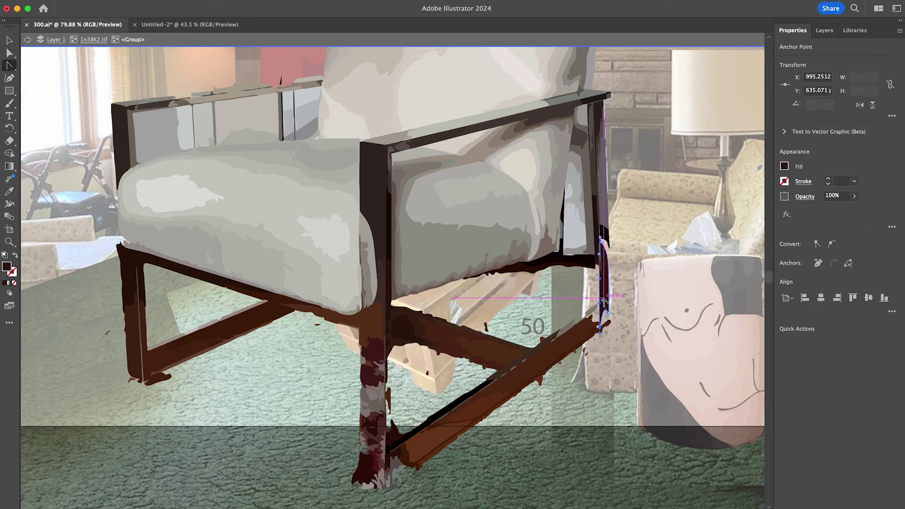
key("a")
left_click(608, 230)
left_click(599, 318)
scroll(600, 317, "up", 5)
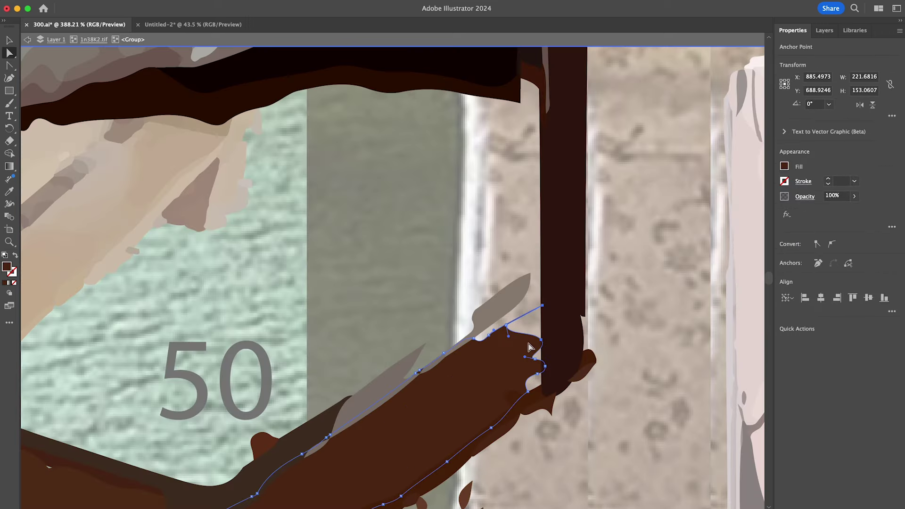
key("v")
scroll(529, 392, "down", 8)
scroll(275, 207, "up", 3)
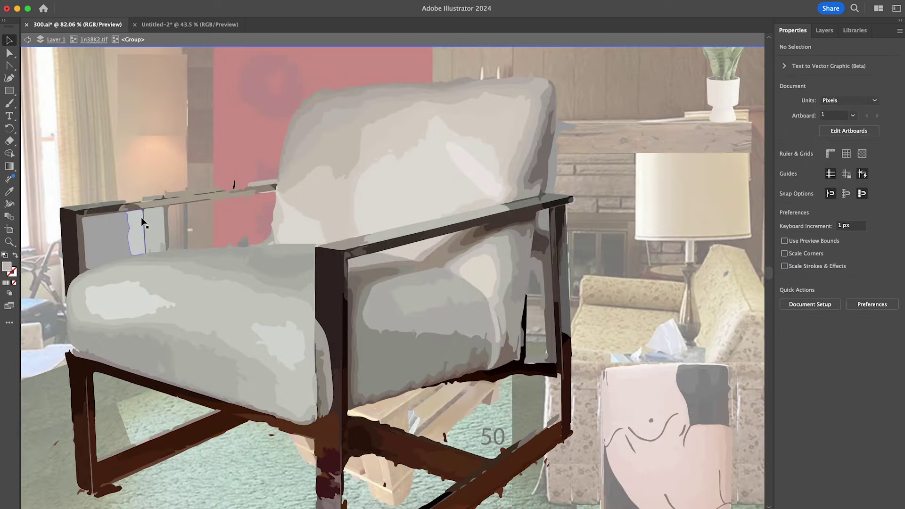
left_click(106, 239)
key("Escape")
Step: Rotate the whole traced chair using the transform options
scroll(380, 233, "down", 5)
left_click(380, 232)
left_click(151, 6)
left_click(295, 36)
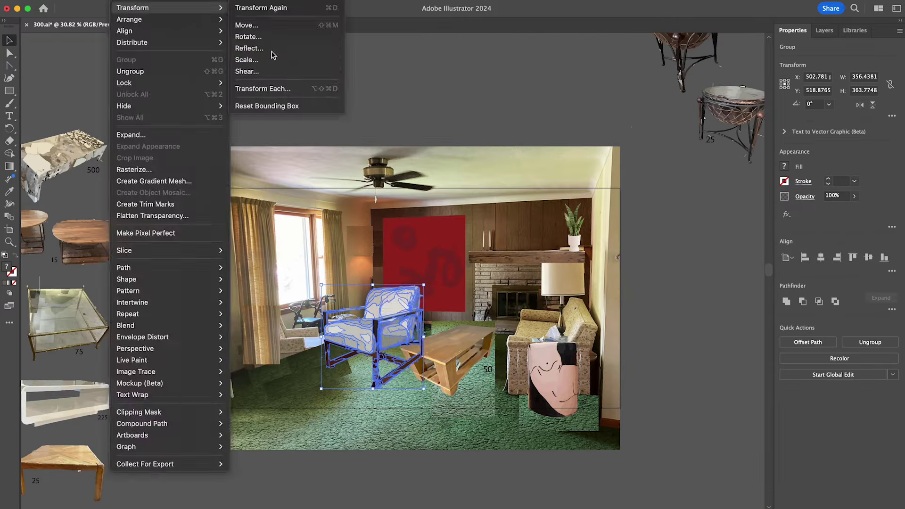
key("Escape")
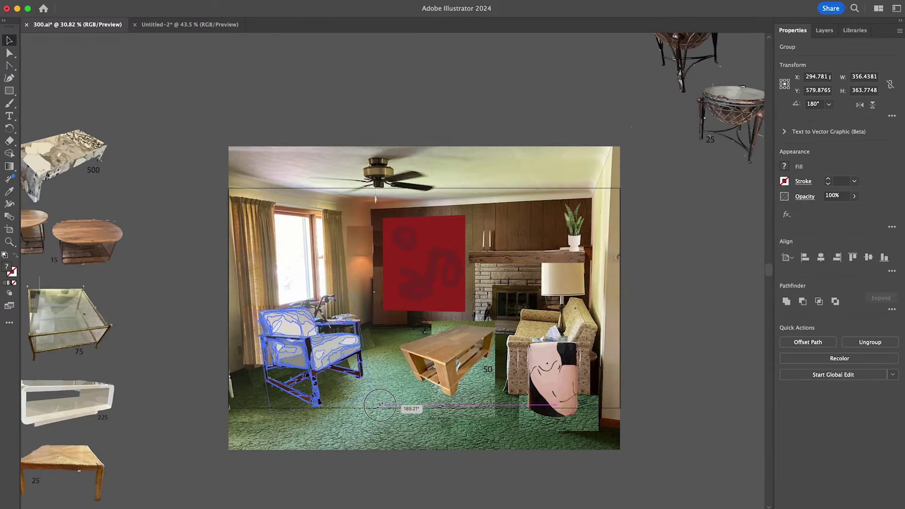
left_click(380, 410)
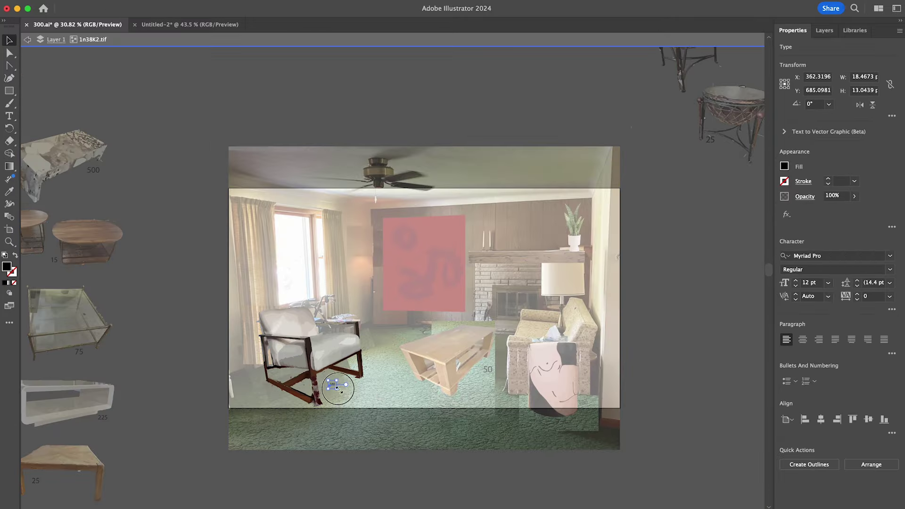
Step: Paste the club chair photo from its listing into the mockup
left_click(359, 400)
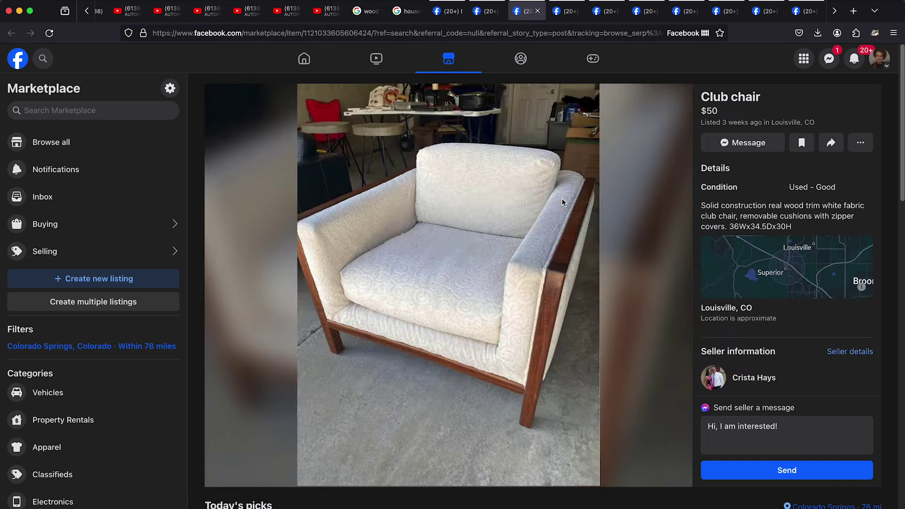
left_click(565, 11)
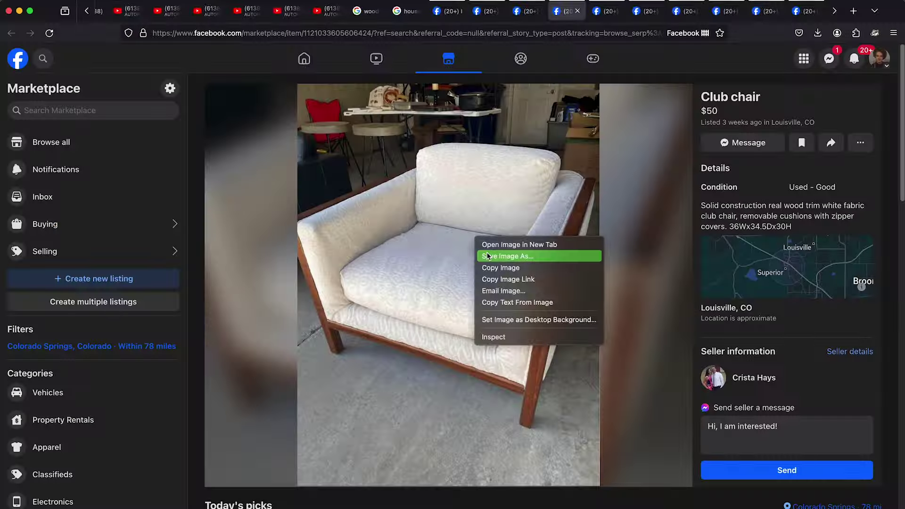
key("super+v")
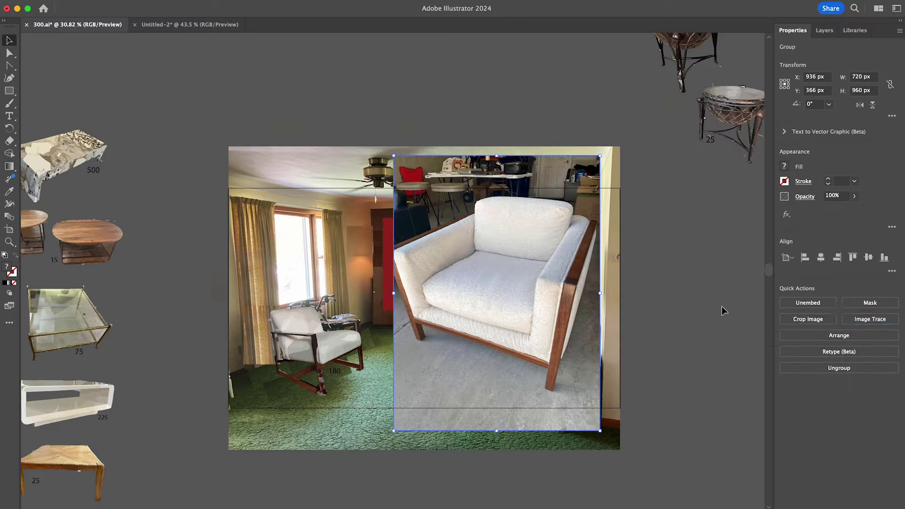
Step: Delete the grey floor and background pieces from the club chair image
double_click(602, 400)
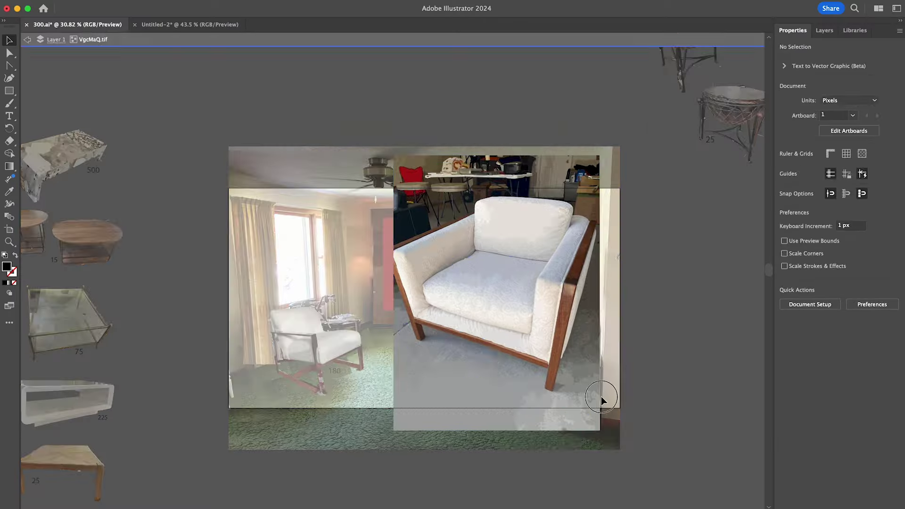
left_click(468, 342)
key("Delete")
scroll(557, 372, "up", 5)
left_click(428, 339)
left_click(604, 290)
scroll(499, 268, "up", 5)
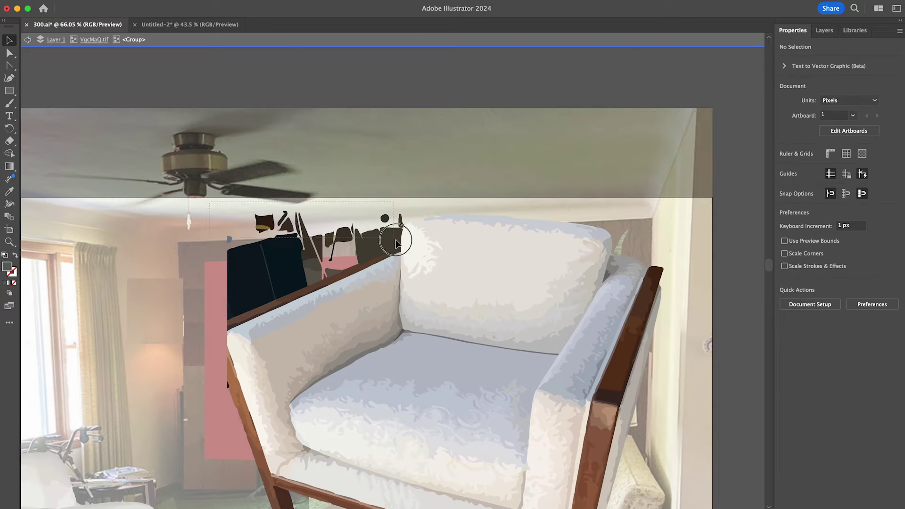
key("Escape")
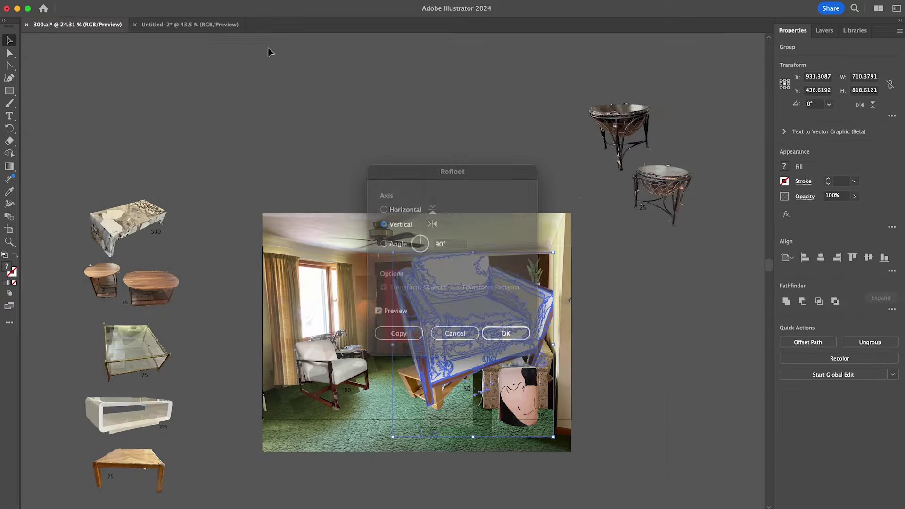
Step: Move the club chair to the right of the room for its 50 price label
left_click_drag(412, 458, 641, 302)
double_click(641, 301)
key("t")
key("v")
key("Escape")
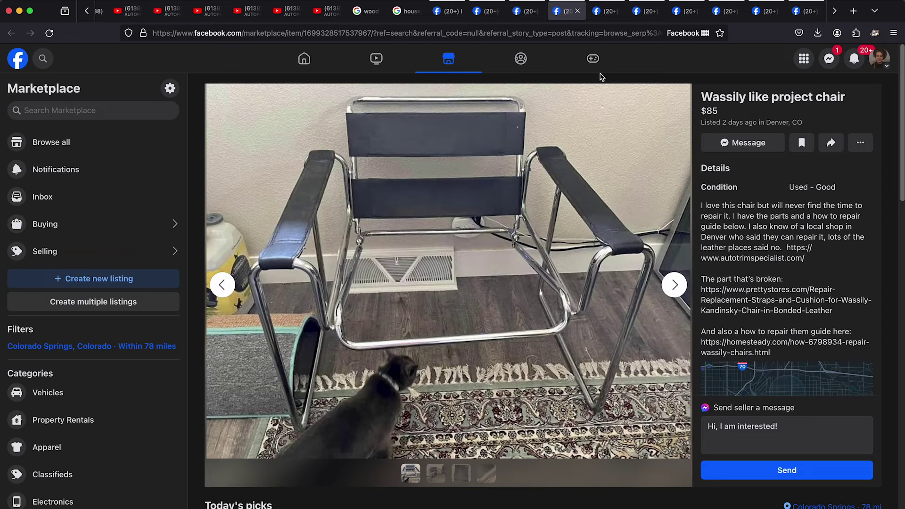
Step: Paste the Wassily chair photo and trace it with the Low Fidelity Photo preset
right_click(557, 188)
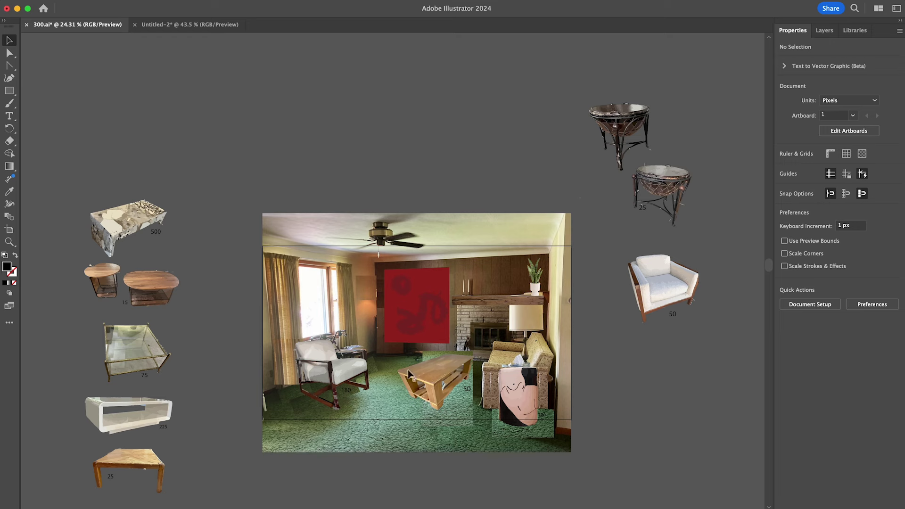
key("super+v")
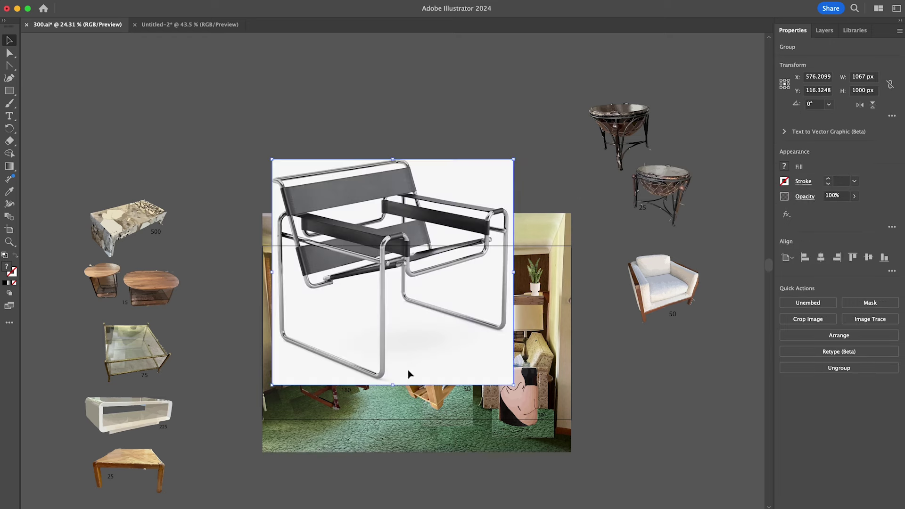
left_click(829, 317)
left_click(796, 351)
Step: Scale the traced Wassily chair down and place it at the room's lower left
double_click(375, 330)
scroll(441, 234, "up", 5)
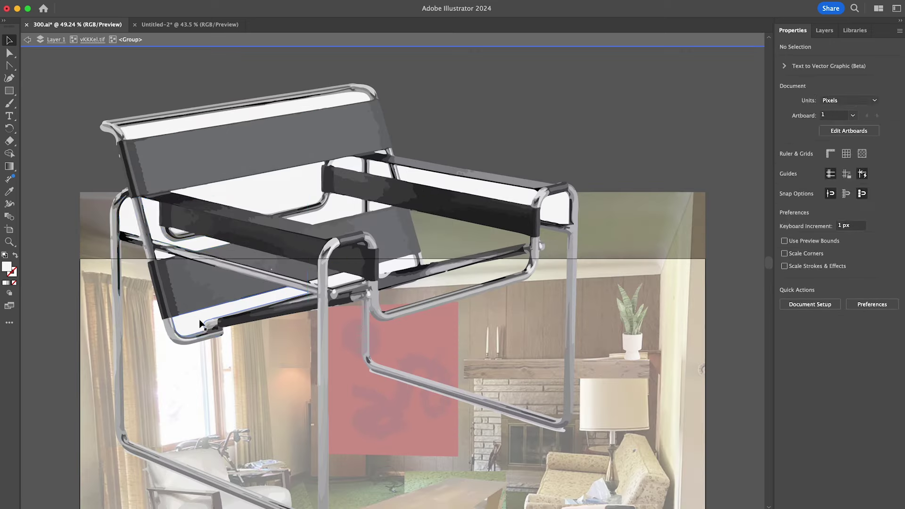
left_click(340, 278)
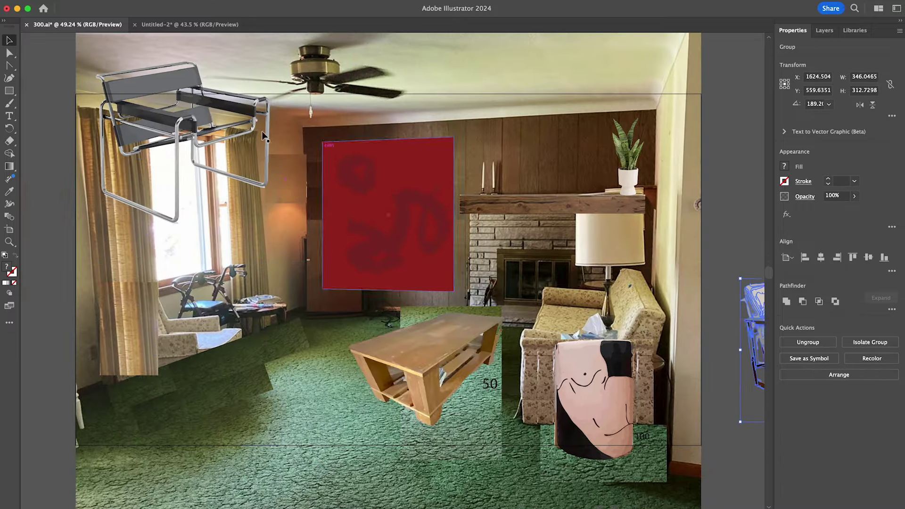
left_click_drag(261, 131, 278, 351)
scroll(672, 394, "down", 2)
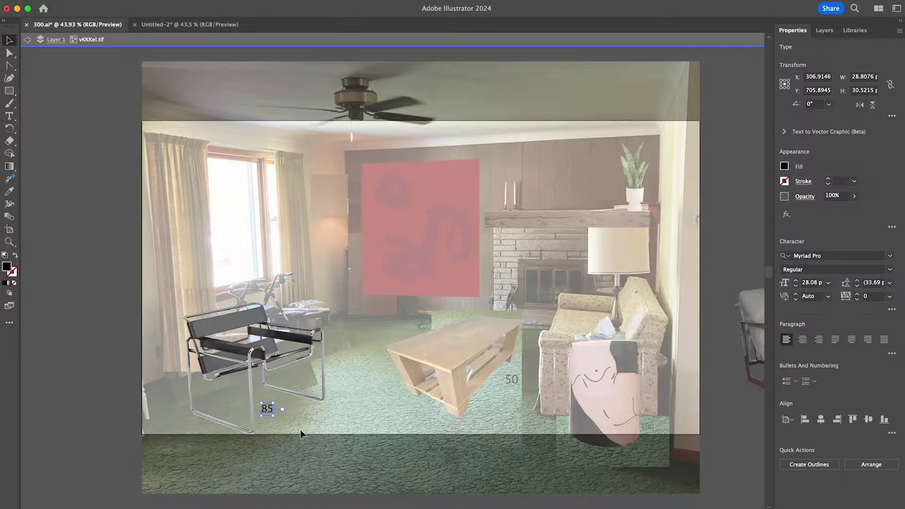
key("Escape")
Step: Nudge the Wassily chair and its 85 label into place, undo a stray shape, and save
left_click_drag(263, 359, 301, 422)
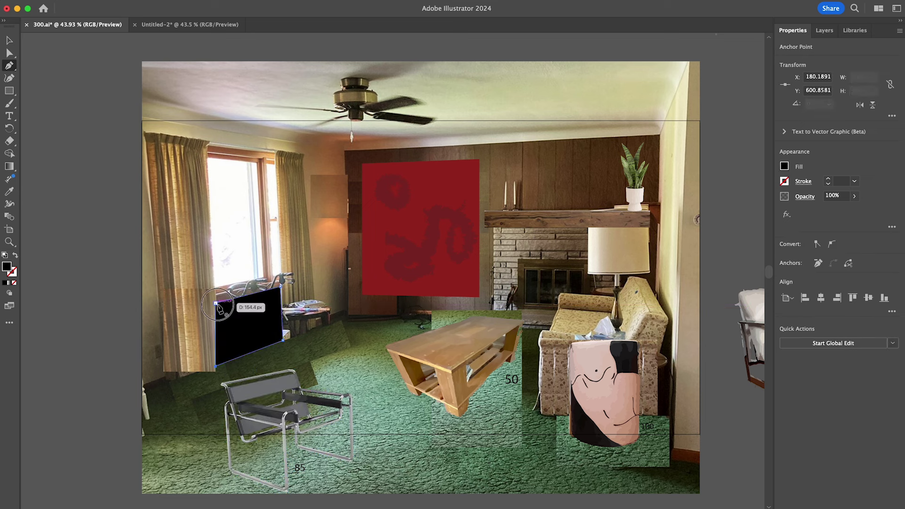
key("super+z")
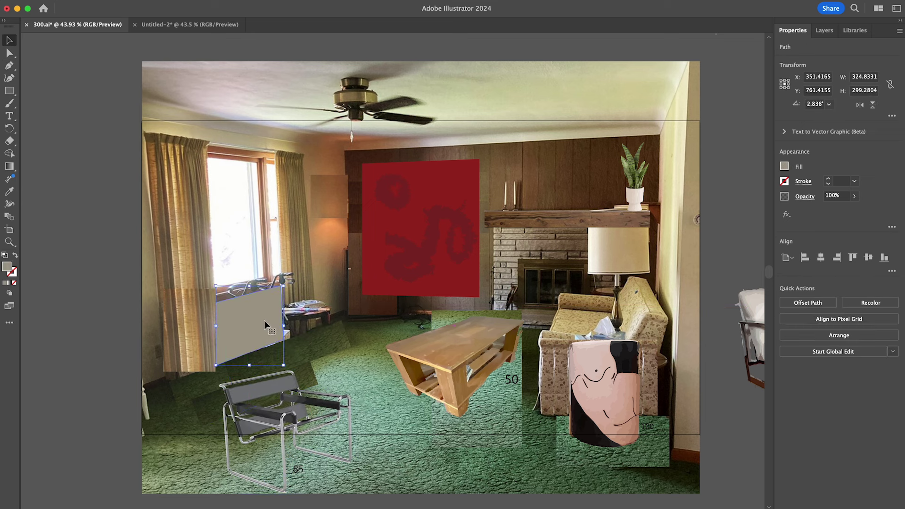
key("v")
left_click_drag(283, 415, 253, 347)
left_click(101, 386)
key("super+s")
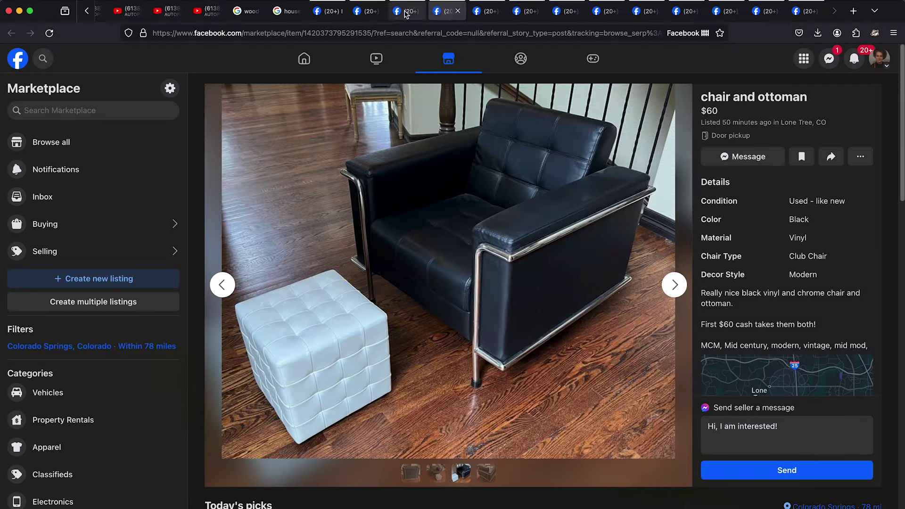
Step: Close the old side table, accent table, ottoman, chairs and finished listing tabs
left_click(816, 11)
left_click(816, 11)
left_click(817, 12)
left_click(817, 11)
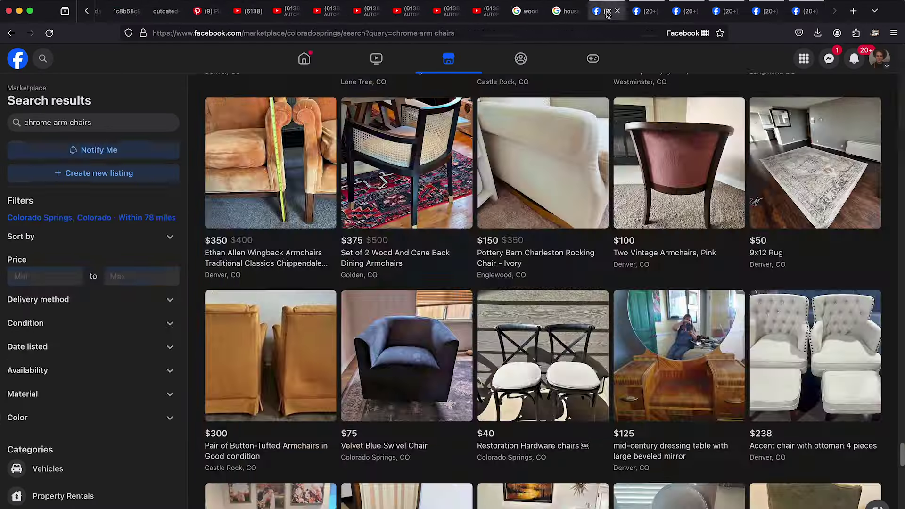
left_click(816, 11)
Step: Search Marketplace for 'pendant light' with a $65 maximum price
scroll(542, 283, "down", 10)
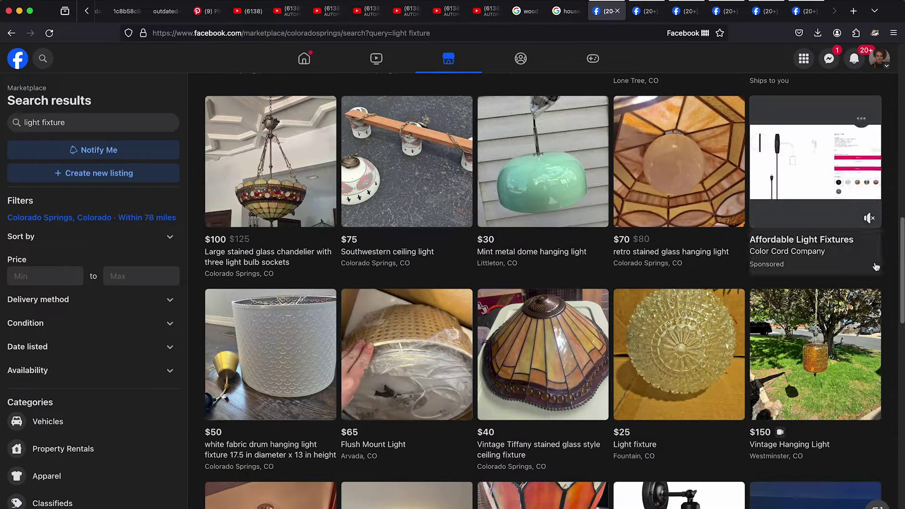
triple_click(94, 122)
type("pendant light")
key("Return")
type("65")
key("Return")
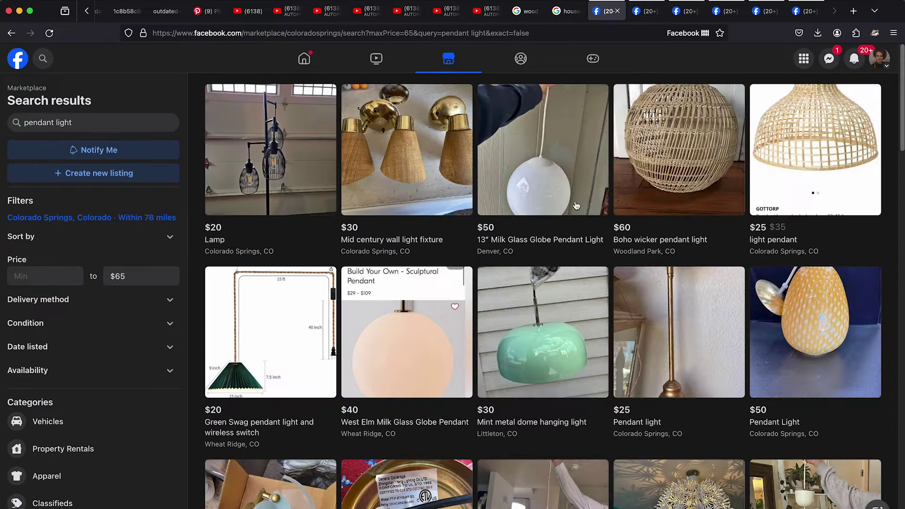
Step: Browse the pendant light results, then search for chandeliers instead
scroll(510, 325, "down", 15)
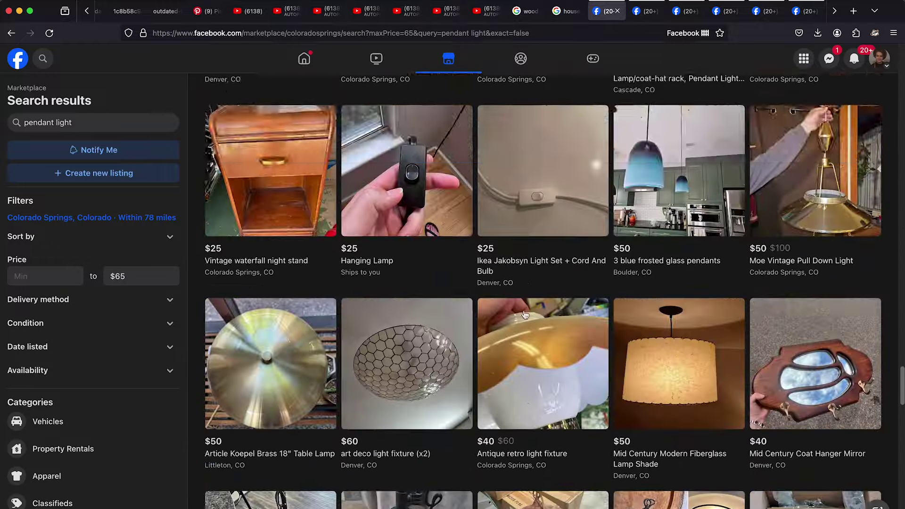
scroll(526, 313, "down", 15)
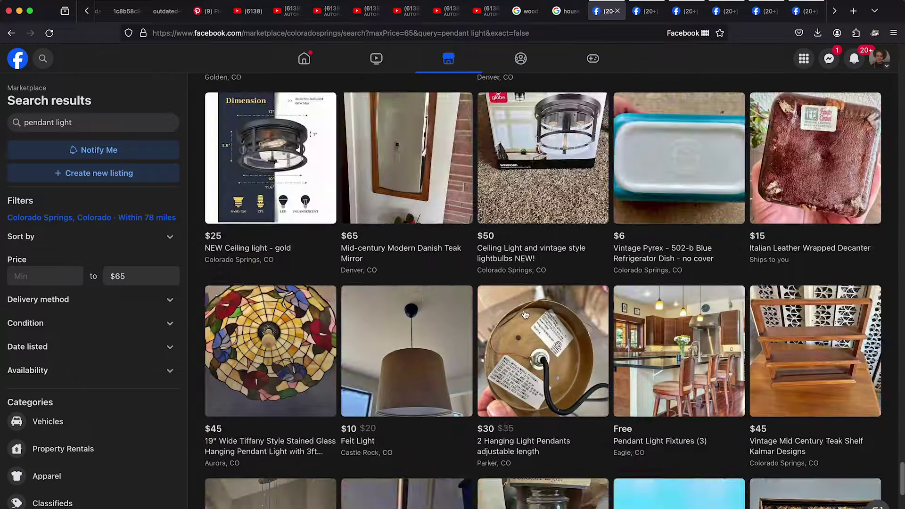
triple_click(95, 122)
type("chand")
left_click(70, 151)
Step: Browse chandelier results and check listing tabs, ending on the 13" Milk Glass Globe Pendant Light
scroll(542, 283, "down", 15)
scroll(900, 259, "down", 10)
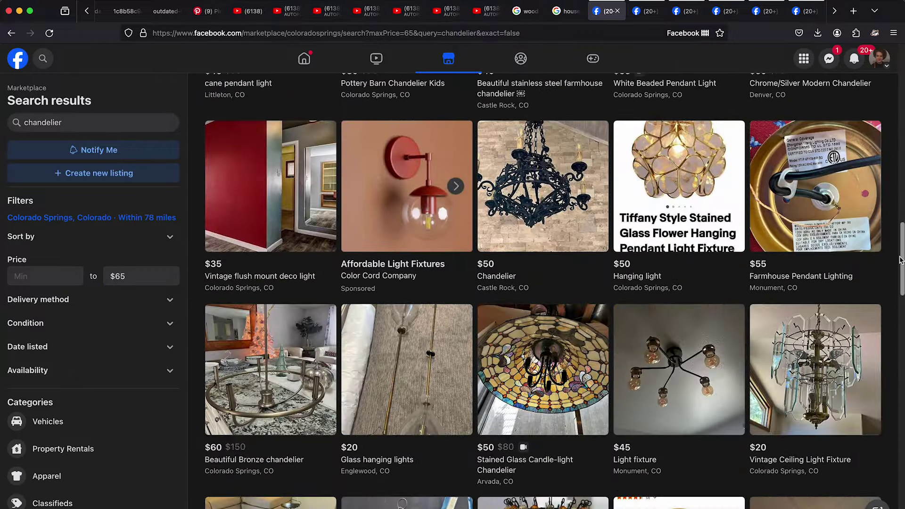
scroll(900, 259, "down", 15)
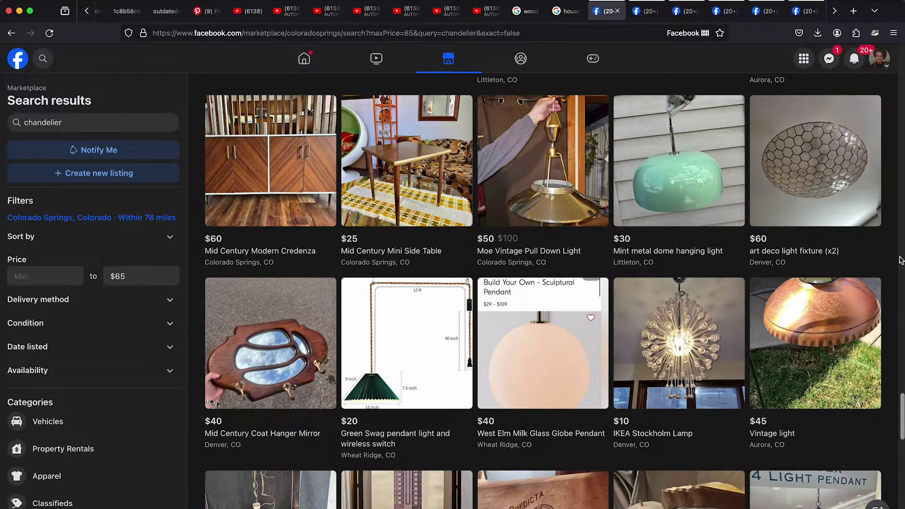
scroll(900, 260, "down", 15)
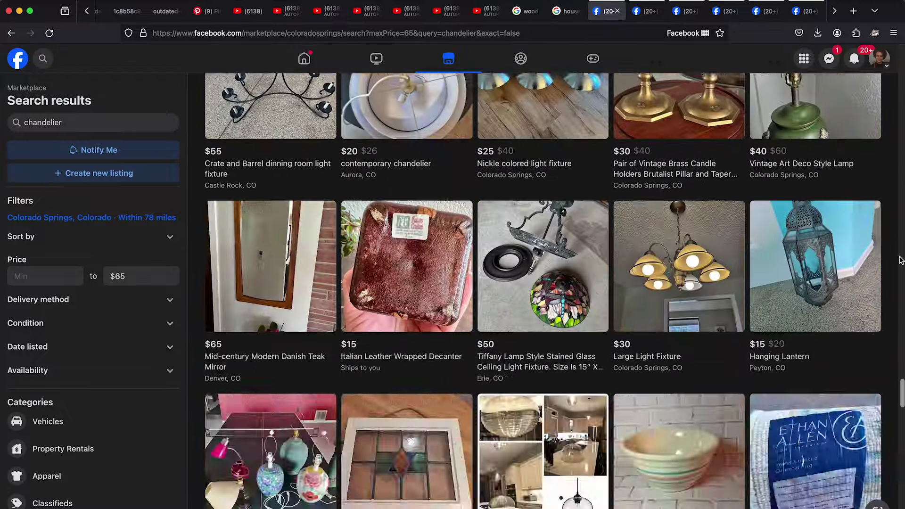
left_click(646, 11)
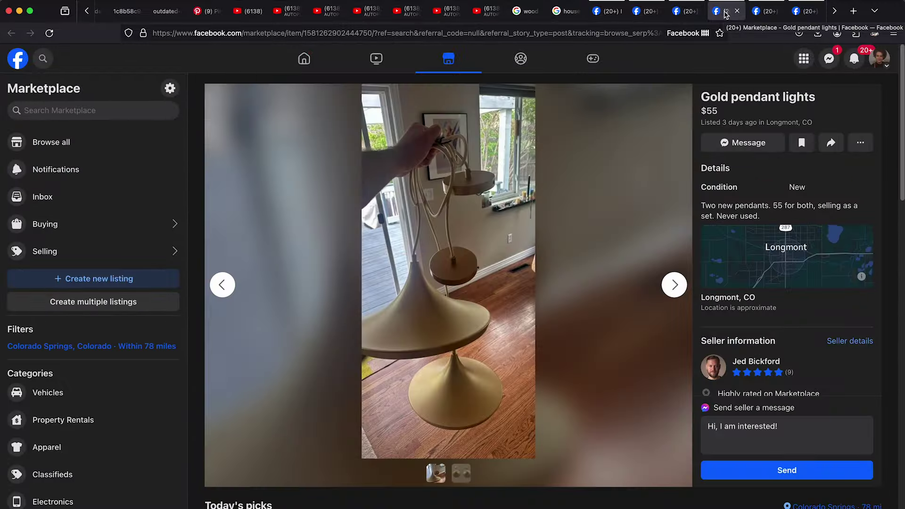
left_click(683, 11)
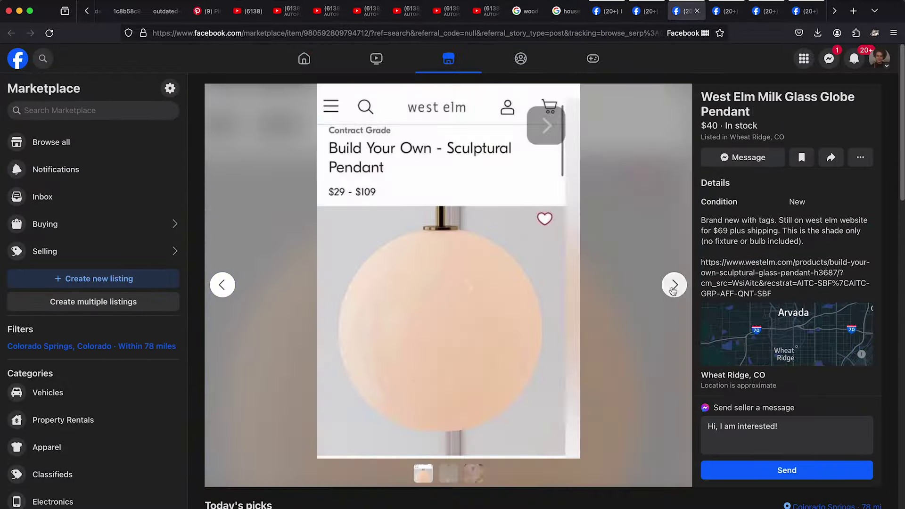
left_click(647, 11)
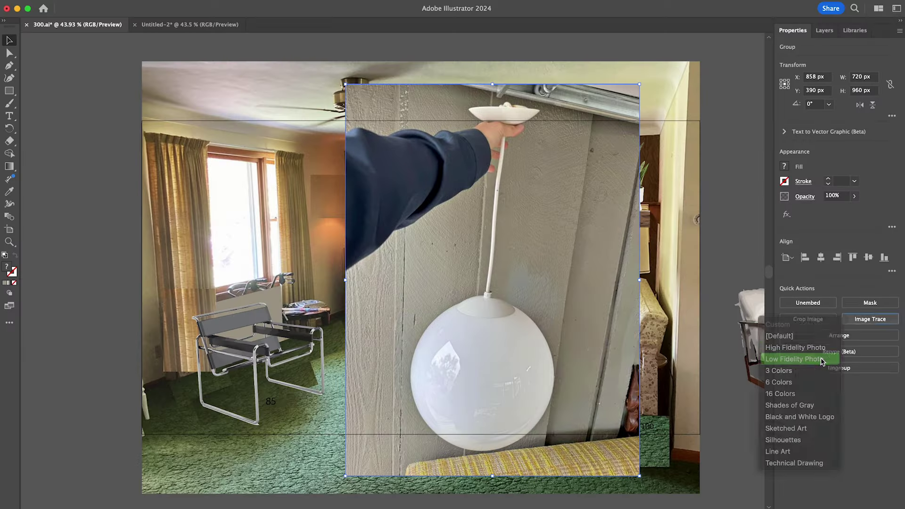
Step: Image Trace the lamp photo and delete its background, arm and bed pieces
left_click(872, 317)
double_click(464, 295)
left_click(464, 295)
key("Delete")
left_click(542, 321)
key("Delete")
left_click(404, 485)
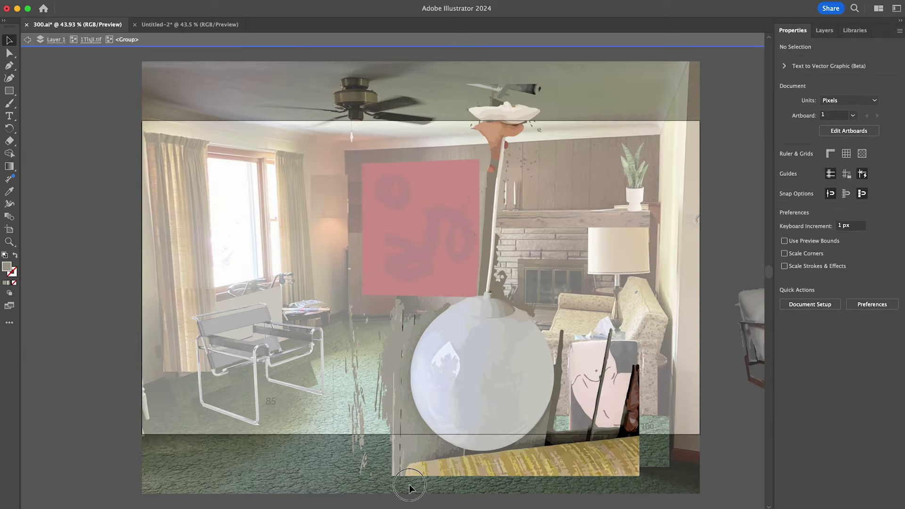
key("Delete")
left_click(649, 458)
key("Delete")
Step: Remove the stray piece below the globe and the orange hand piece near the canopy
scroll(456, 452, "up", 5)
left_click(363, 397)
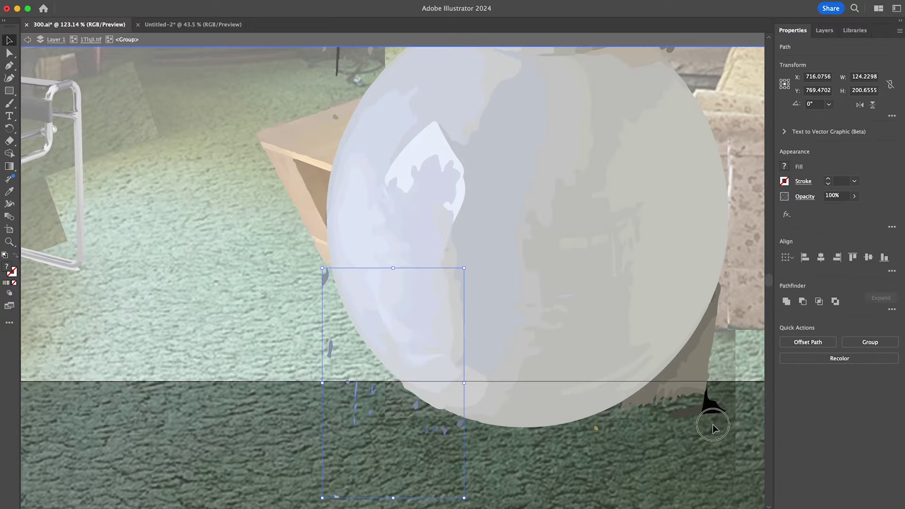
scroll(663, 391, "up", 10)
key("Delete")
scroll(434, 125, "down", 4)
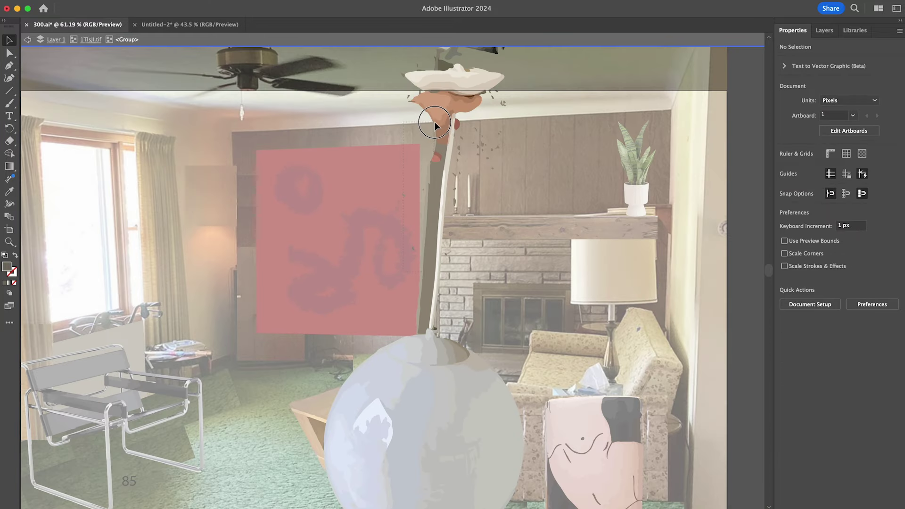
left_click(434, 125)
key("Delete")
scroll(442, 370, "up", 3)
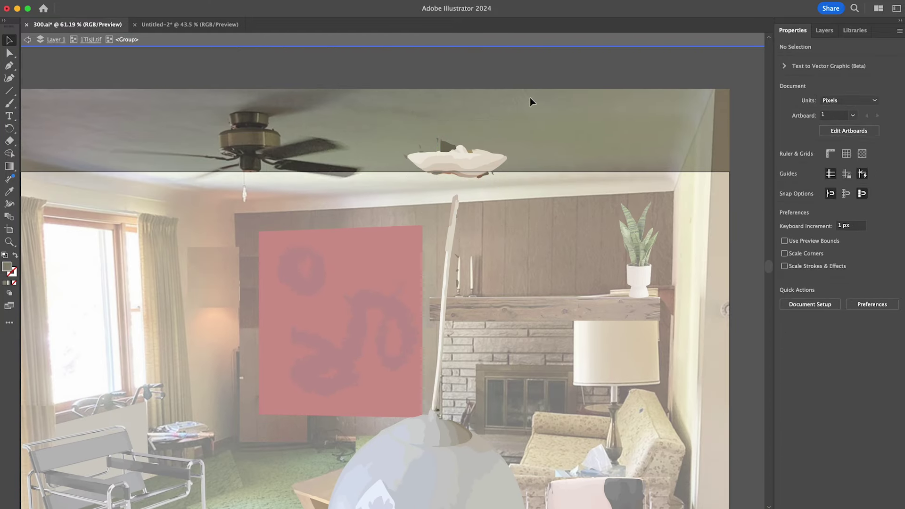
scroll(397, 115, "up", 4)
Step: Delete the canopy's top bump and a stray piece, then exit the group and view the whole room
key("a")
left_click(363, 188)
left_click(408, 193)
left_click(412, 122)
key("Delete")
left_click(321, 131)
key("v")
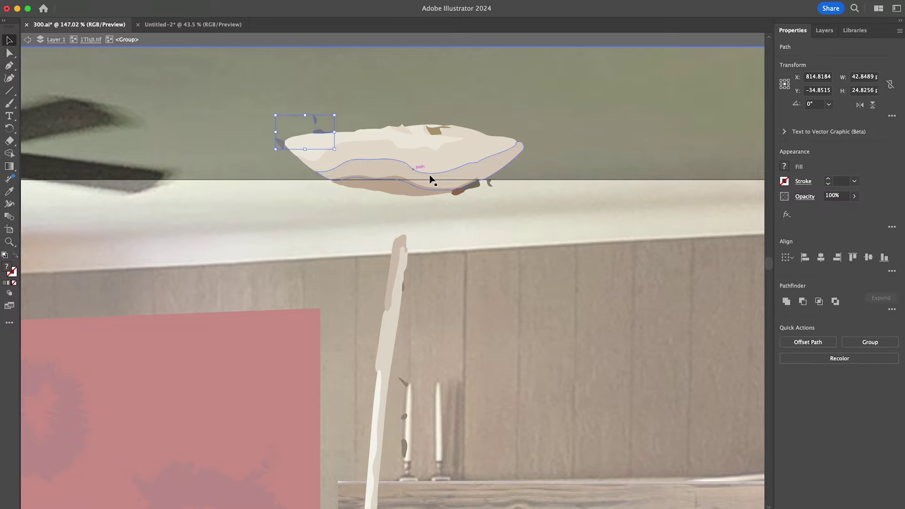
key("Escape")
key("super+0")
Step: Draw a ceiling patch shape with the Pen tool
key("p")
left_click(227, 173)
left_click(295, 199)
left_click(424, 130)
left_click(227, 173)
key("v")
left_click(319, 97)
Step: Shrink the hanging lamp and move it left beside the red panel
left_click(438, 344)
left_click_drag(420, 387, 425, 257)
left_click(330, 155)
left_click_drag(330, 155, 330, 113)
key("super+z")
left_click(424, 221)
key("super+shift+a")
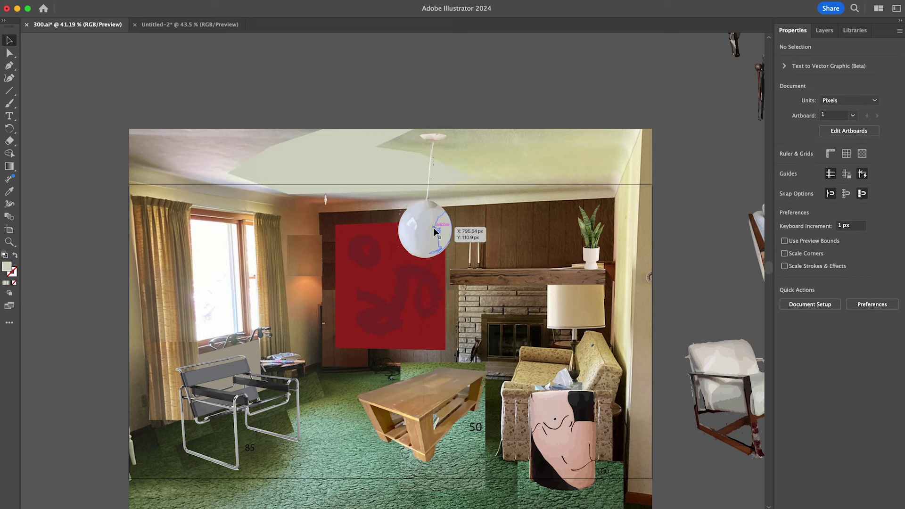
left_click_drag(434, 231, 333, 229)
left_click(478, 63)
Step: Save the mockup and bring up the Untitled-2 document
scroll(478, 63, "down", 2)
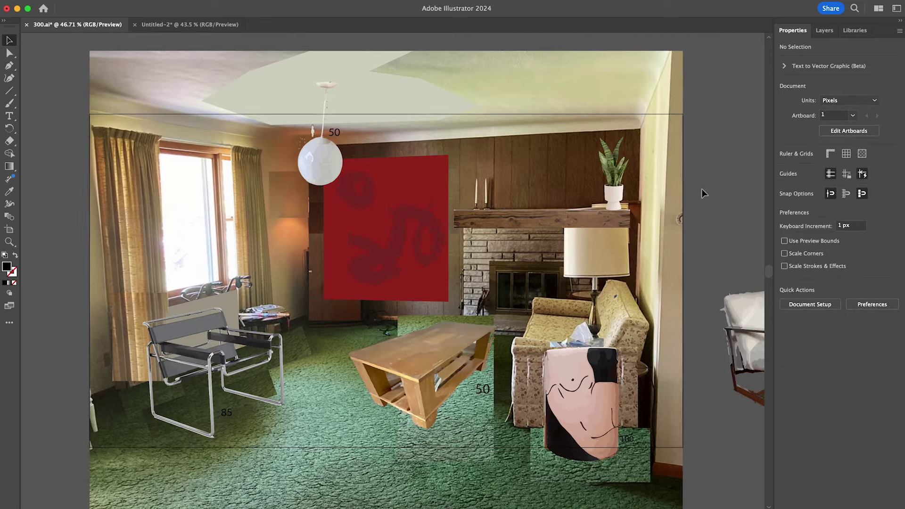
key("super+s")
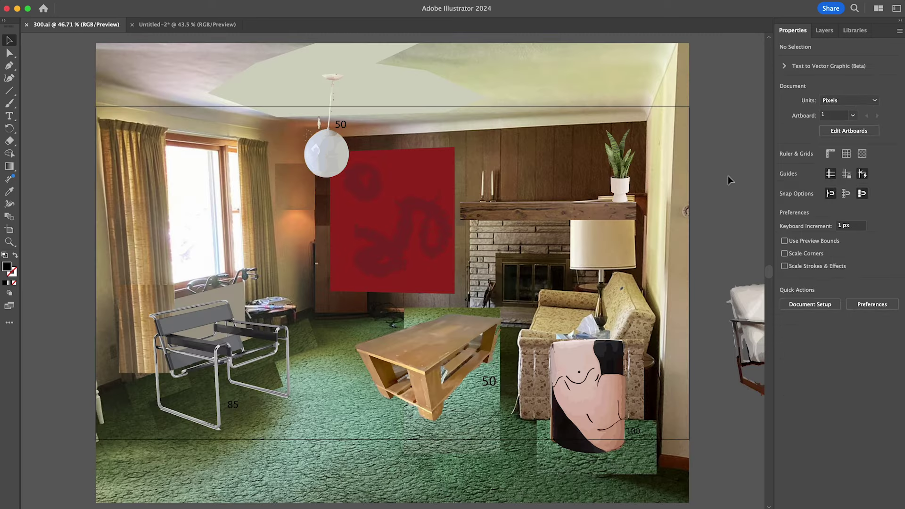
left_click(187, 24)
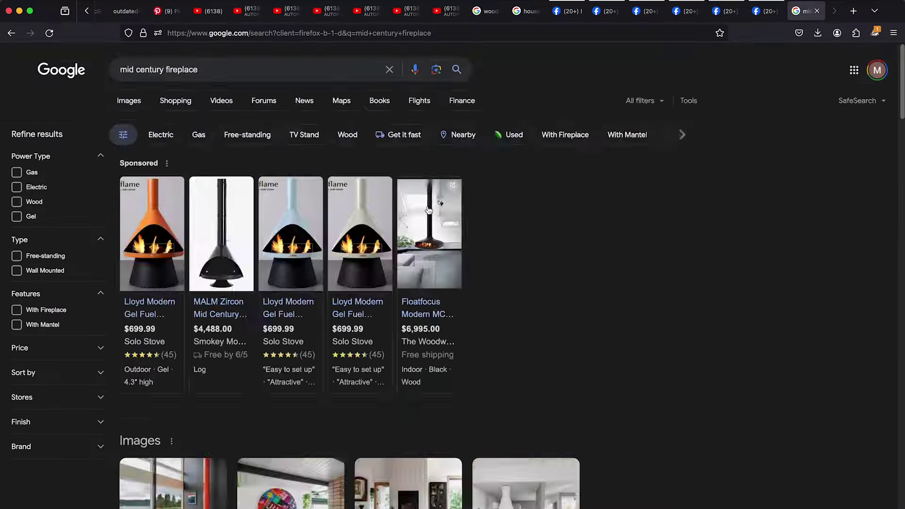
Step: Browse Google Shopping results for mid century fireplace
left_click(127, 101)
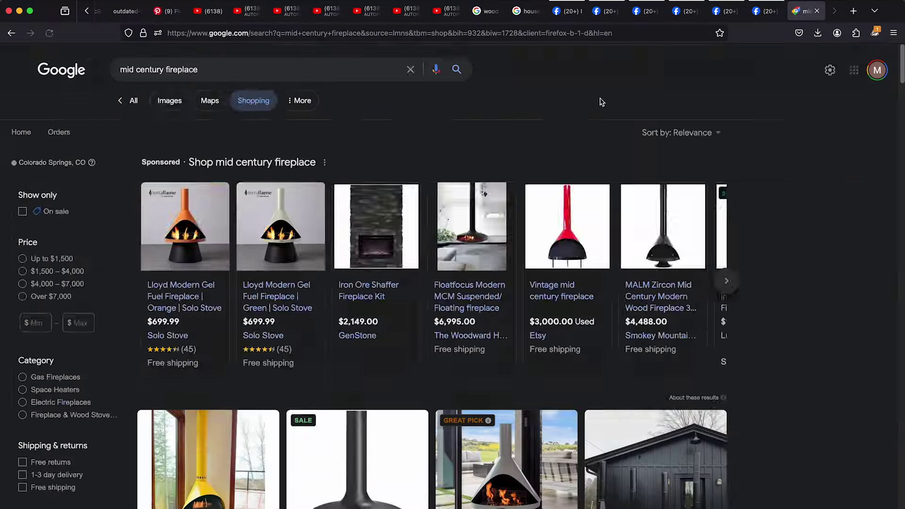
scroll(776, 338, "down", 4)
scroll(776, 338, "down", 4)
scroll(776, 339, "down", 3)
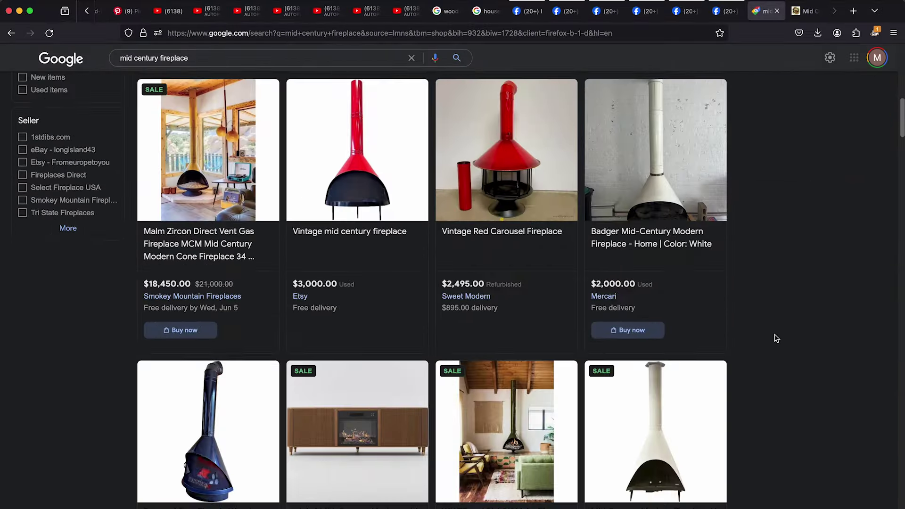
scroll(765, 267, "down", 20)
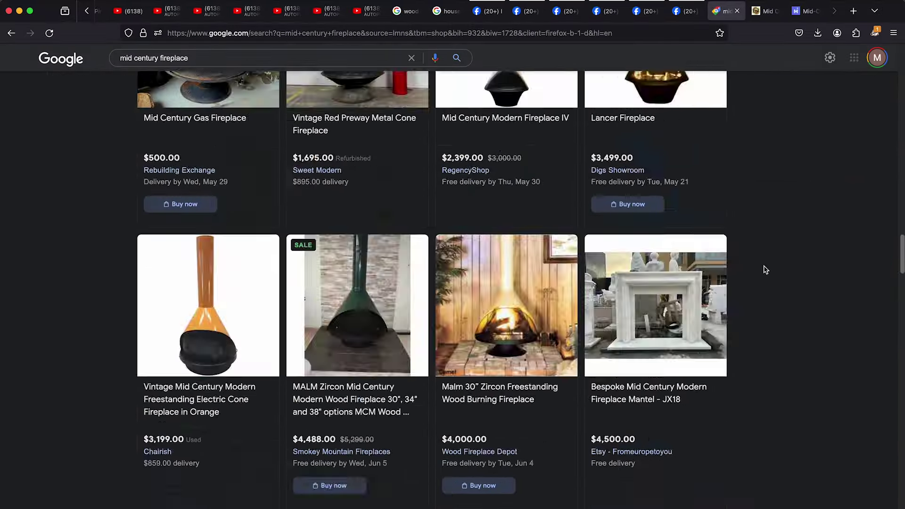
scroll(763, 264, "up", 10)
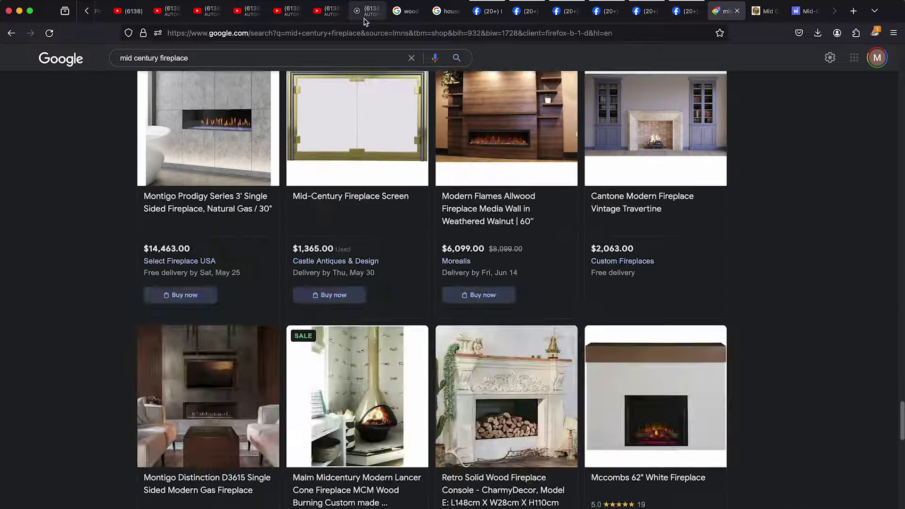
Step: Copy the red fireplace photo from the $1,500 Vintage MCM Preway Fireplace listing
left_click(737, 11)
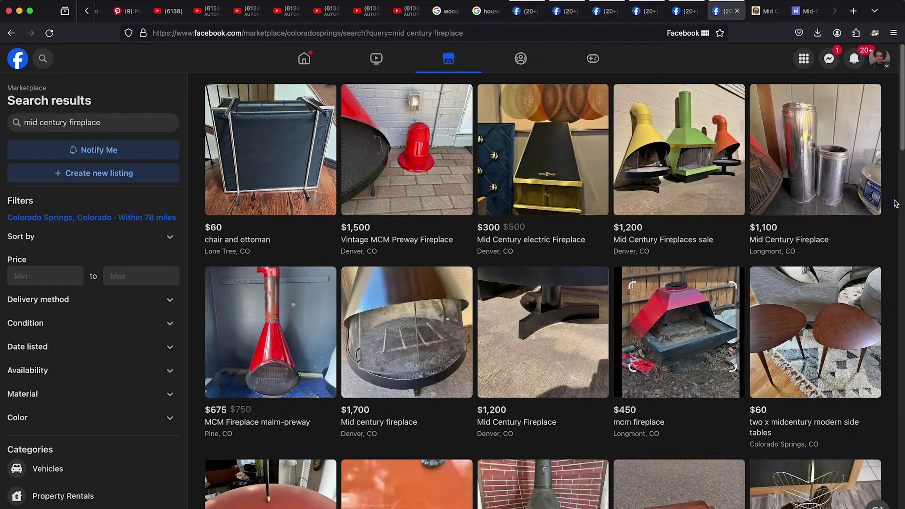
scroll(891, 213, "down", 5)
scroll(891, 214, "down", 20)
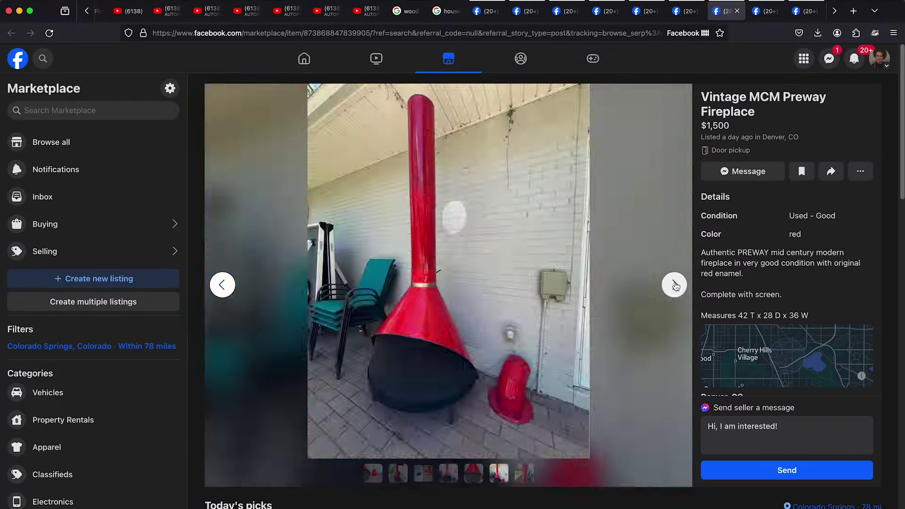
right_click(466, 283)
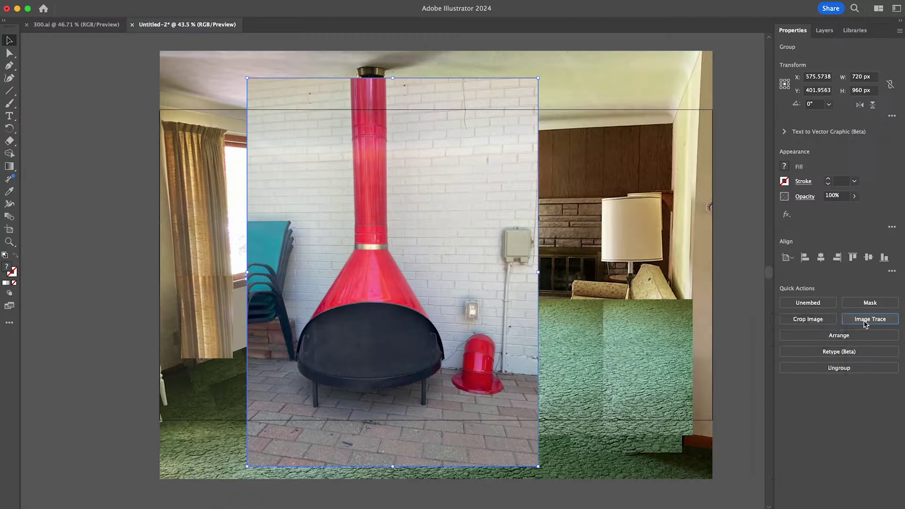
Step: Trace and expand the fireplace photo, deleting the brick wall, chairs and floor pieces
left_click(865, 320)
left_click(839, 360)
double_click(480, 403)
left_click(333, 232)
key("Delete")
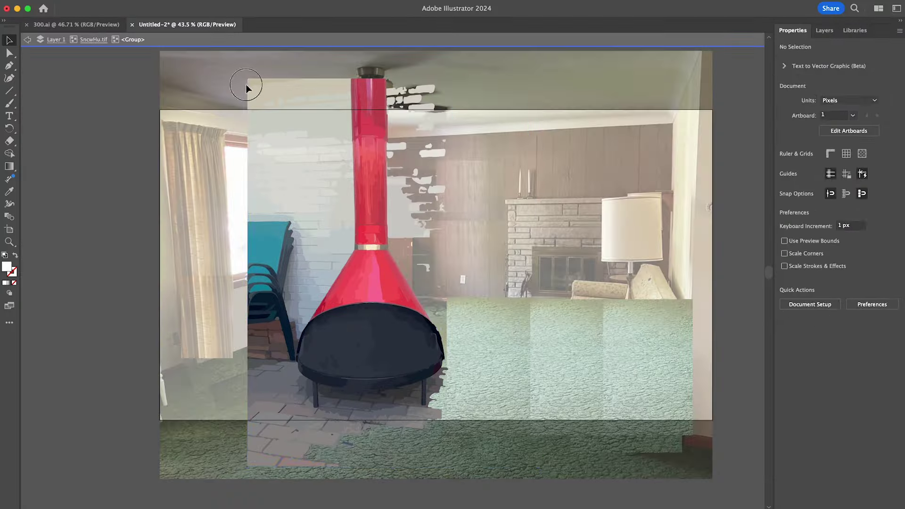
left_click(292, 212)
key("Delete")
left_click(299, 452)
key("Delete")
Step: Remove leftover shadow and chimney brick pieces, then move the fireplace beside the artboard
left_click(324, 414)
key("Delete")
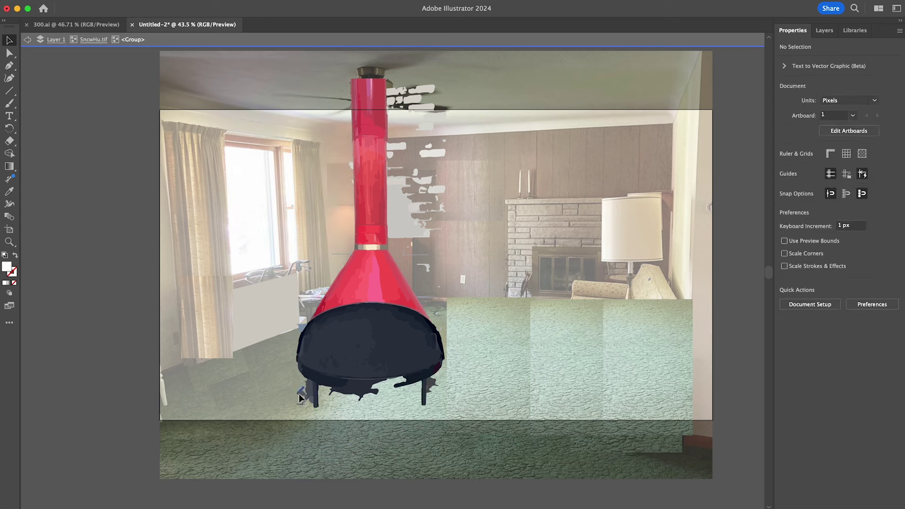
left_click(392, 245)
key("Delete")
left_click(412, 244)
left_click(329, 391)
scroll(329, 392, "up", 5)
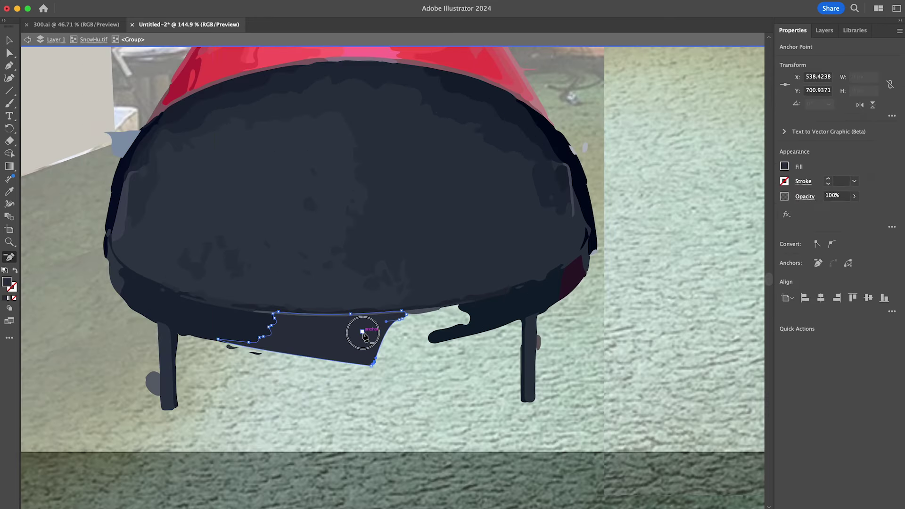
key("Delete")
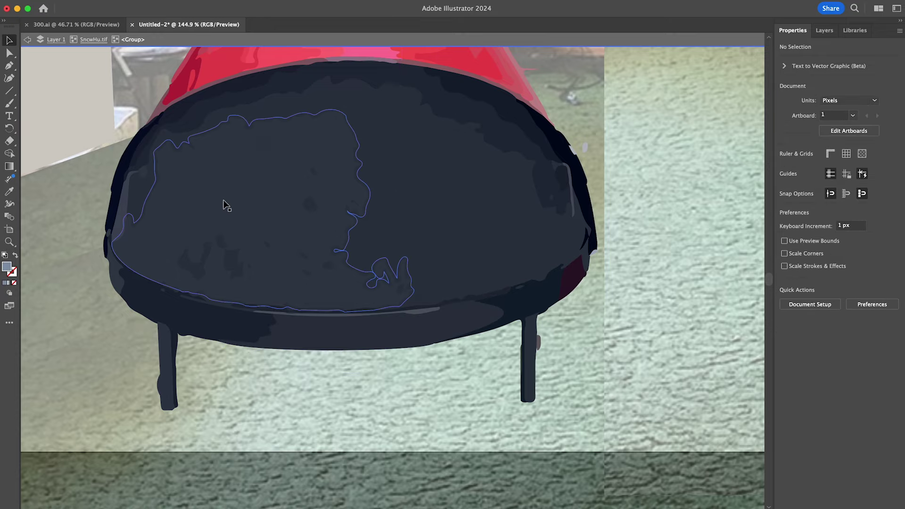
scroll(323, 355, "down", 6)
key("v")
left_click_drag(591, 300, 744, 214)
Step: Draw a wall patch over the wood paneling and fill it beige
double_click(525, 168)
key("p")
left_click(645, 310)
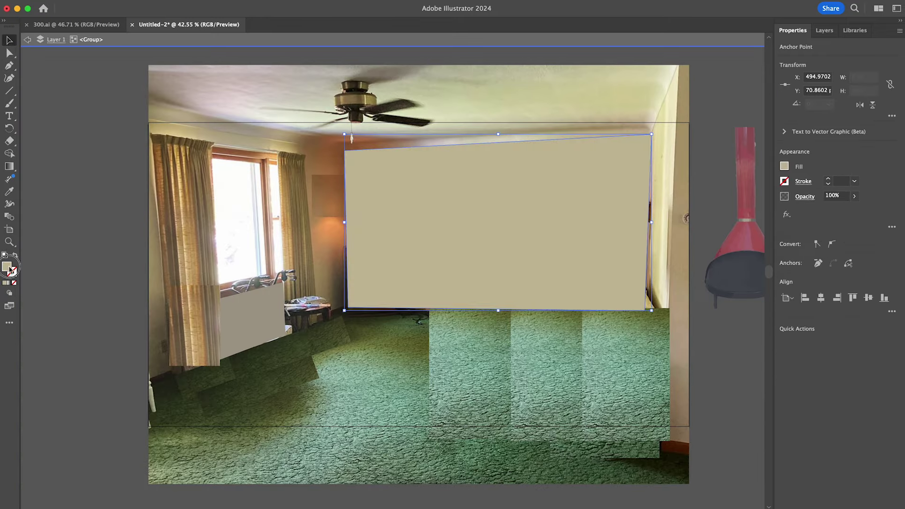
double_click(7, 266)
left_click(828, 317)
key("v")
double_click(729, 360)
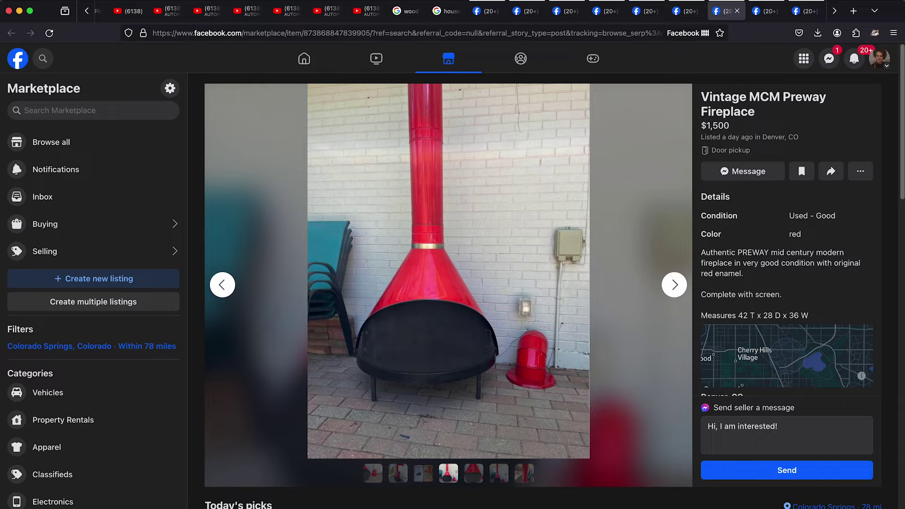
Step: Place the black hanging fireplace in the room and stretch its flue pipe taller
left_click(777, 13)
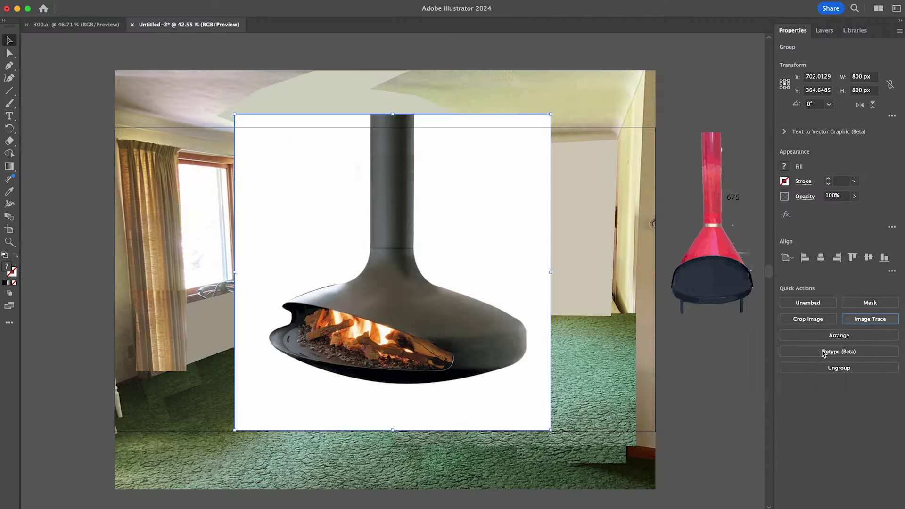
left_click_drag(556, 325, 580, 309)
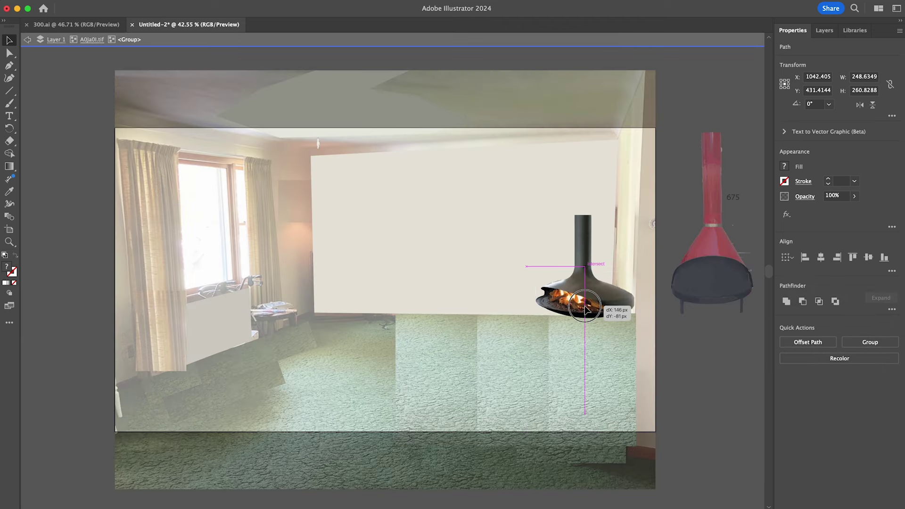
left_click_drag(573, 218, 568, 181)
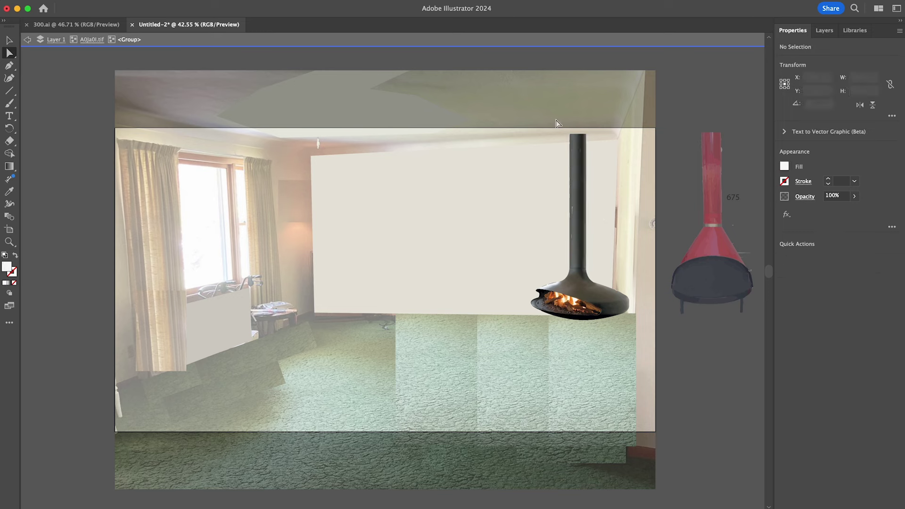
double_click(707, 378)
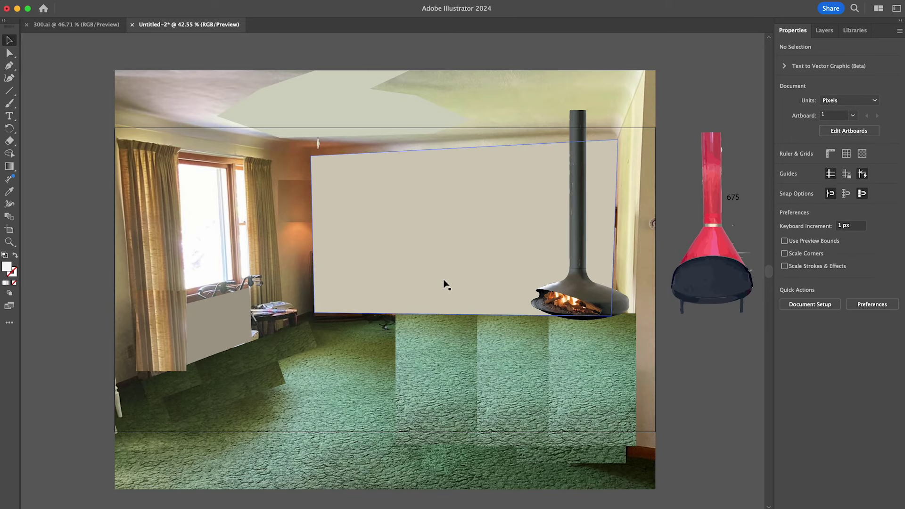
Step: Draw a triangle left of the wall and give it the wall's beige fill
key("p")
left_click(314, 312)
left_click(286, 319)
left_click(271, 142)
key("i")
left_click(329, 179)
key("v")
left_click(89, 233)
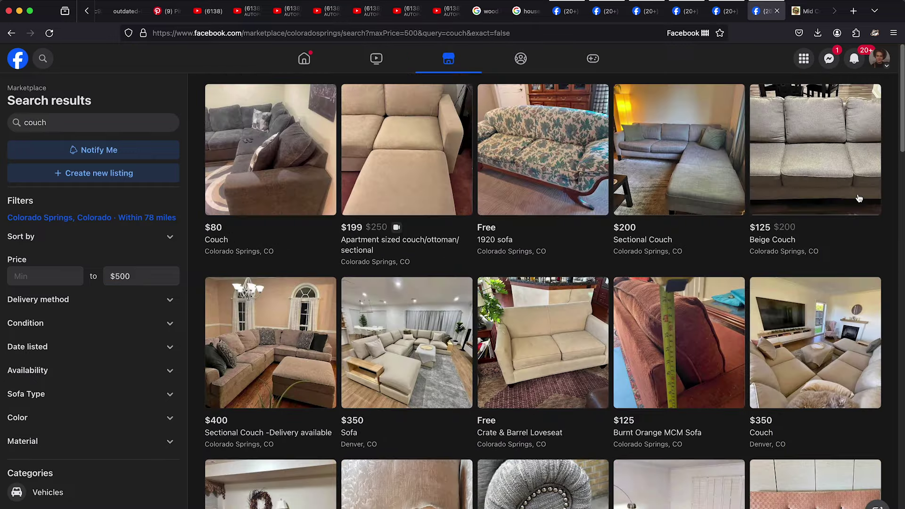
Step: Search Marketplace for 'free couch' and scroll through the results
left_click(115, 123)
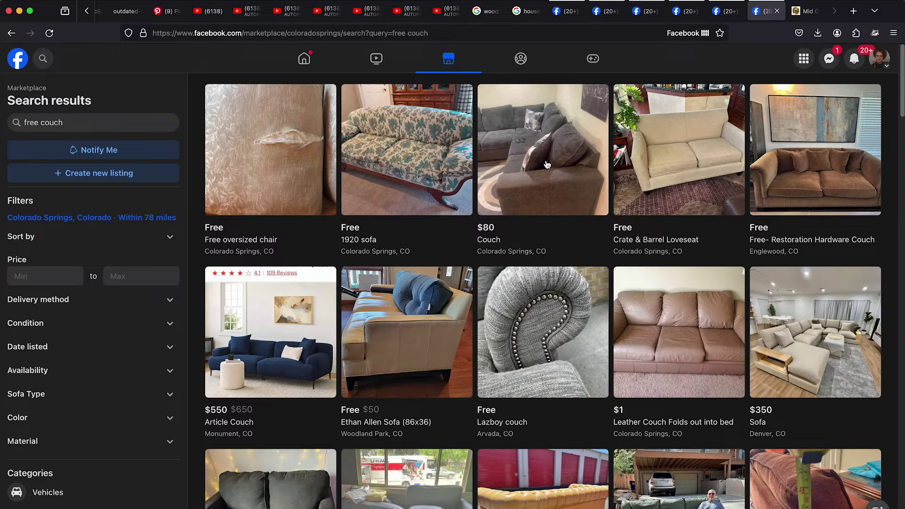
scroll(542, 283, "down", 4)
scroll(542, 283, "down", 8)
scroll(542, 283, "down", 15)
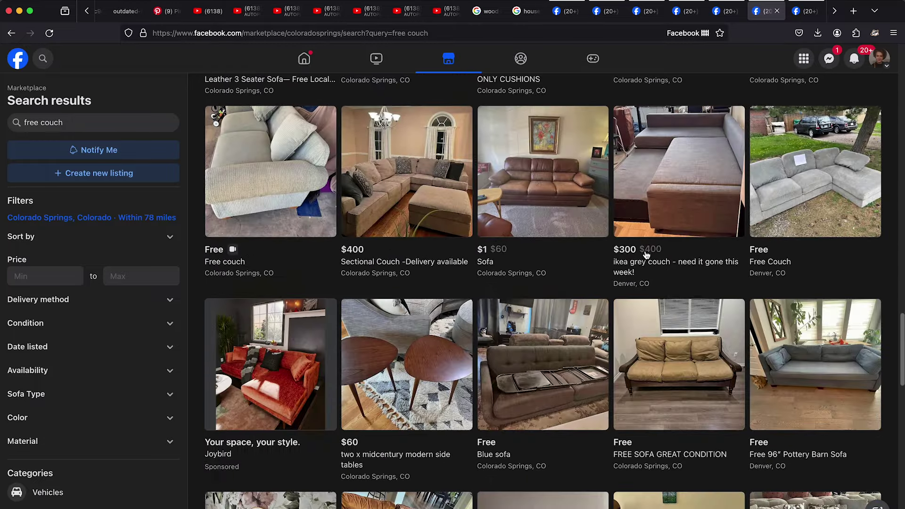
scroll(646, 254, "down", 1)
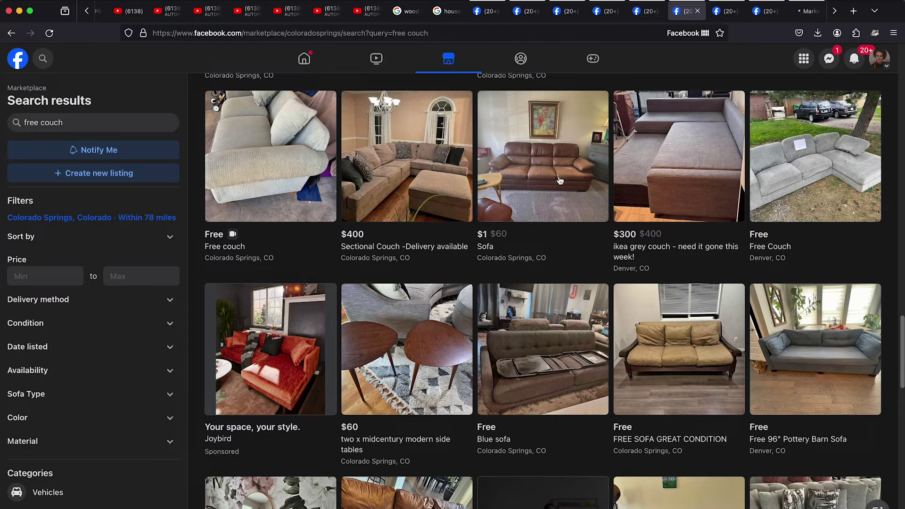
scroll(695, 368, "down", 4)
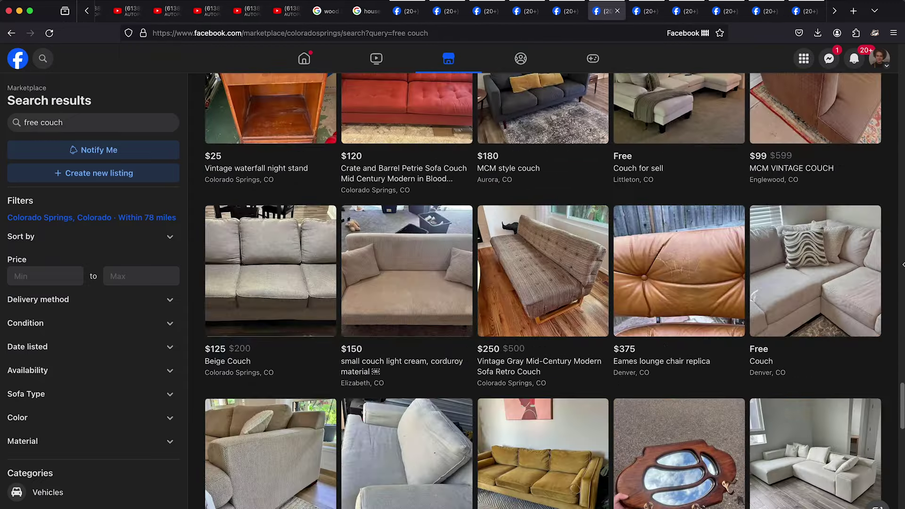
scroll(542, 283, "down", 20)
scroll(542, 282, "down", 20)
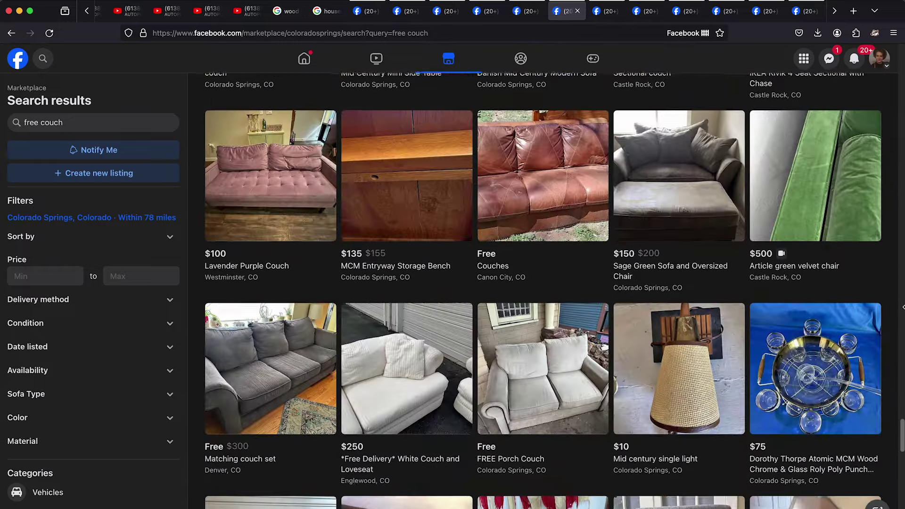
scroll(542, 283, "down", 7)
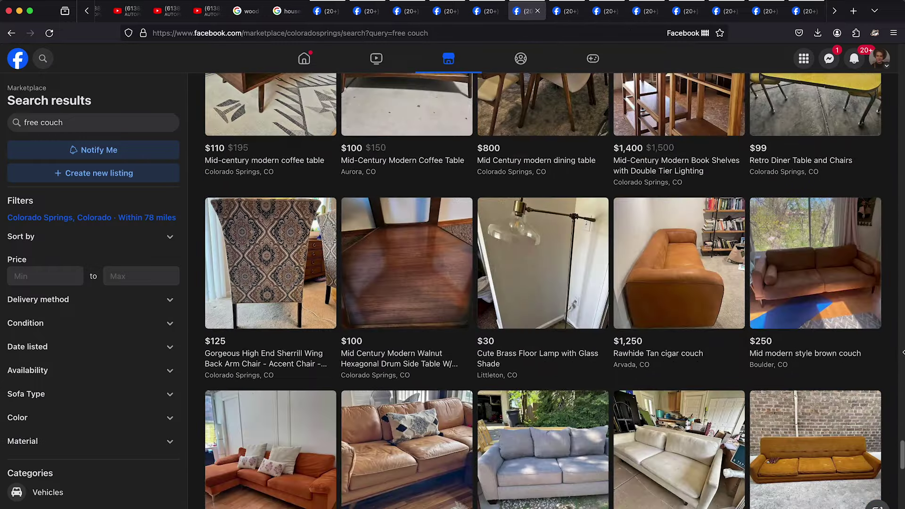
scroll(542, 283, "down", 20)
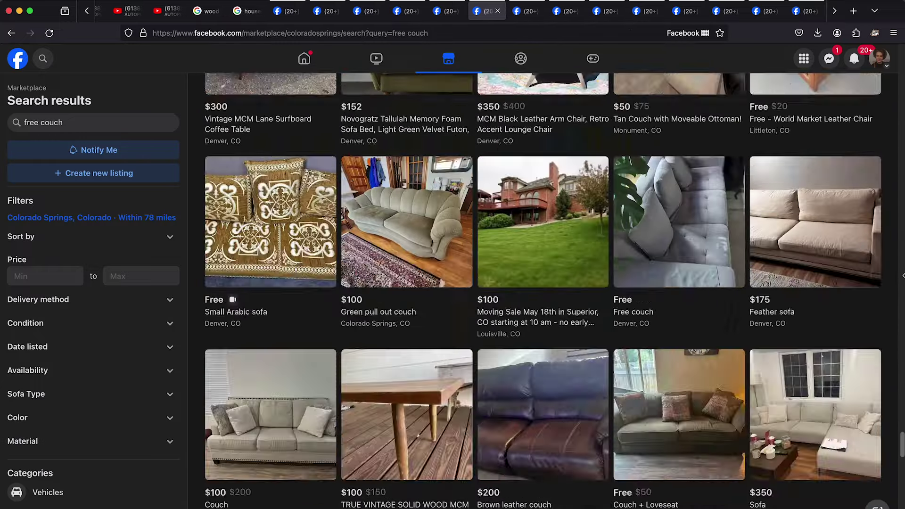
scroll(542, 283, "down", 20)
scroll(542, 283, "down", 20)
scroll(541, 282, "down", 3)
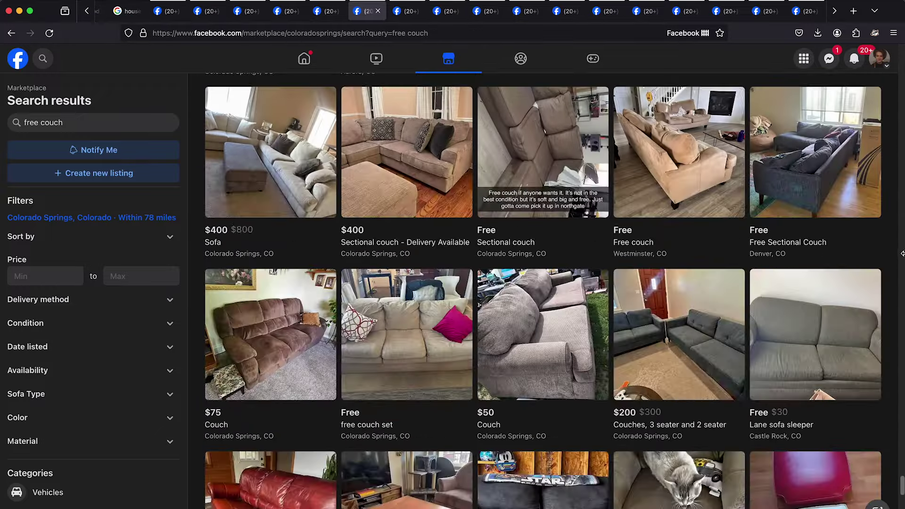
Step: Open a couch listing and copy the brown leather sofa photo
left_click(406, 151)
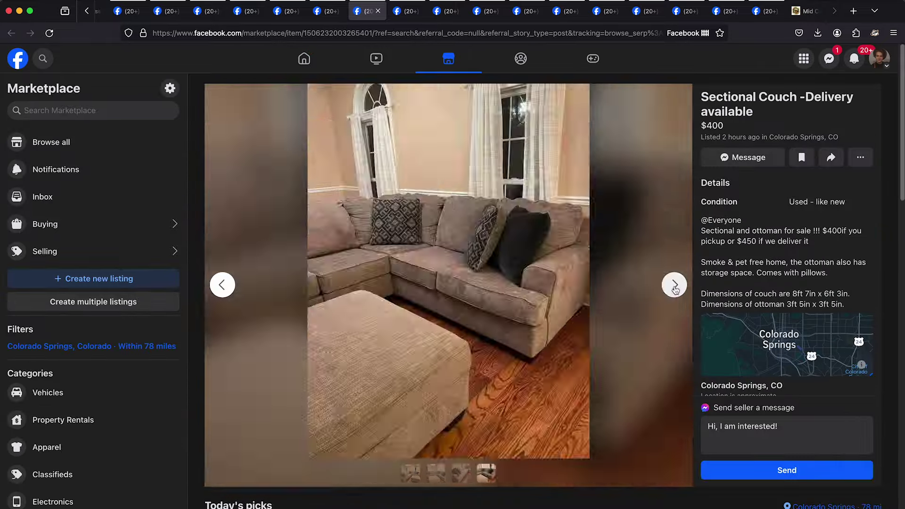
left_click(674, 285)
right_click(431, 297)
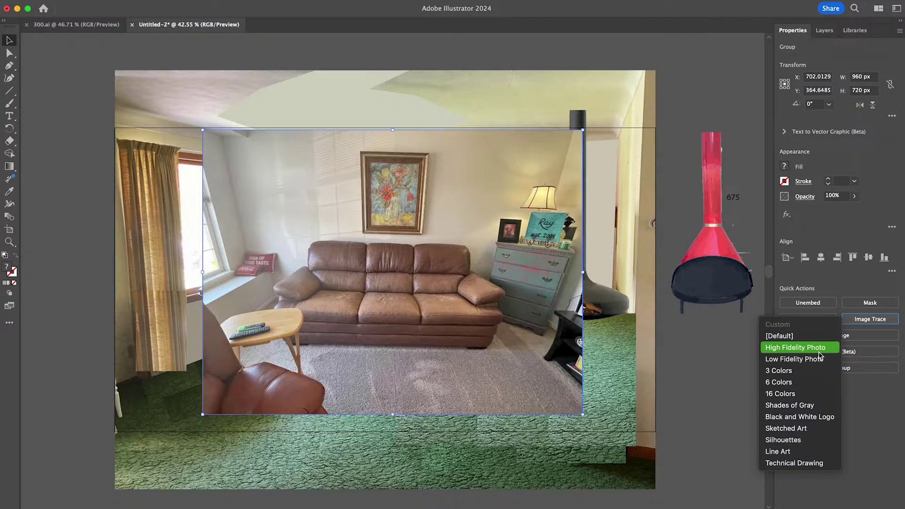
Step: Trace and expand the pasted brown sofa photo, deleting its background and stray paths
left_click(798, 346)
left_click(836, 340)
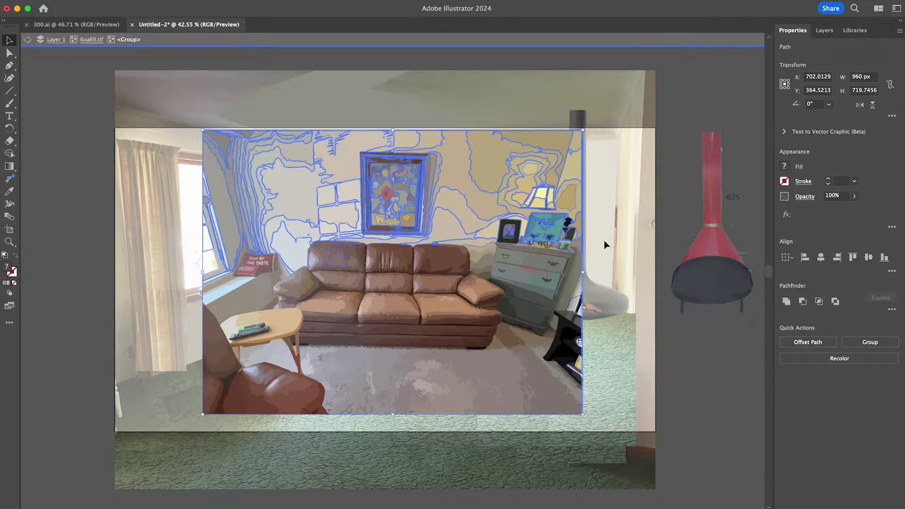
key("Delete")
key("Delete")
scroll(335, 343, "up", 5)
left_click(336, 344)
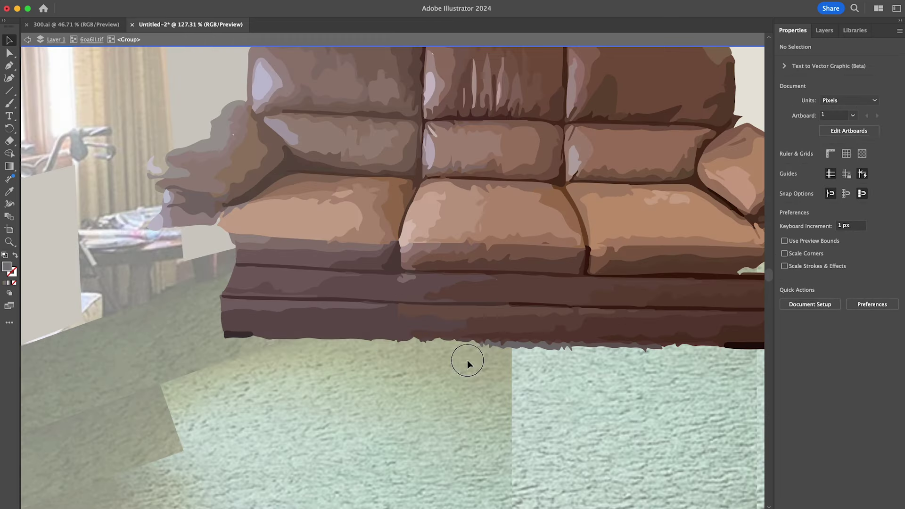
scroll(580, 339, "right", 3)
scroll(579, 340, "down", 1)
left_click(588, 327)
scroll(452, 337, "down", 5)
left_click(488, 318)
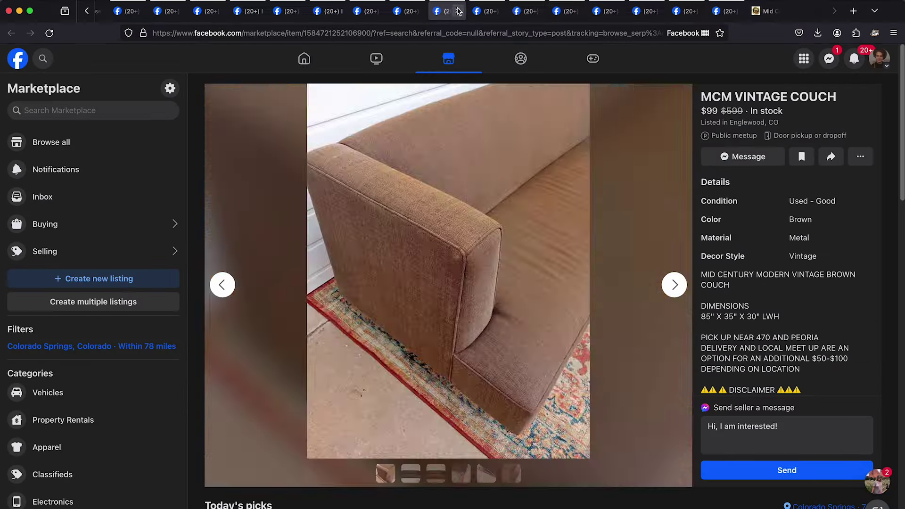
Step: Copy the beige sofa photo and the green sofa photo from the Marketplace listings
left_click(673, 284)
right_click(515, 289)
left_click(538, 317)
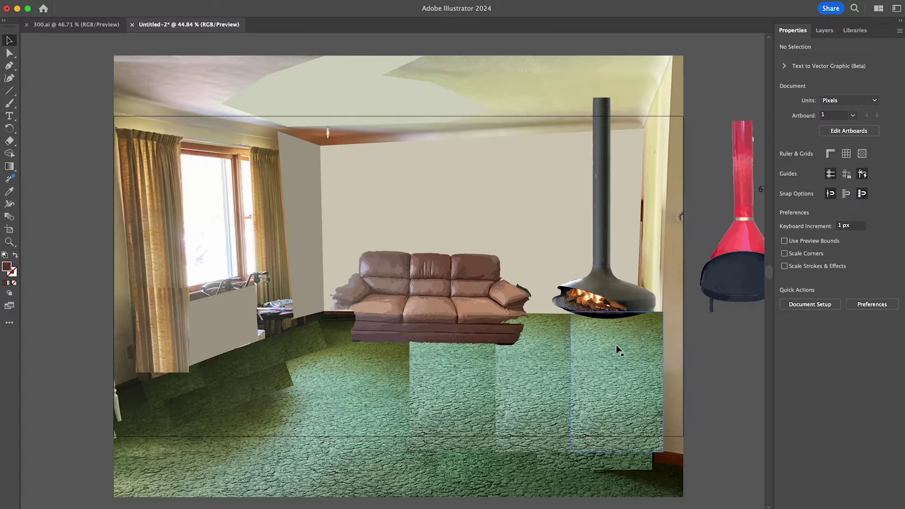
right_click(491, 264)
left_click(517, 291)
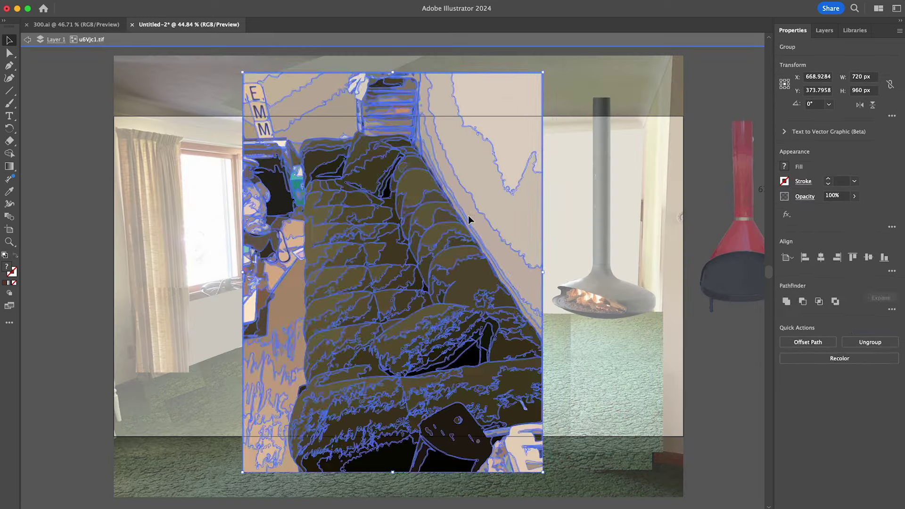
Step: Delete the leftover background and stray shapes around the traced green sofa
double_click(468, 216)
key("Delete")
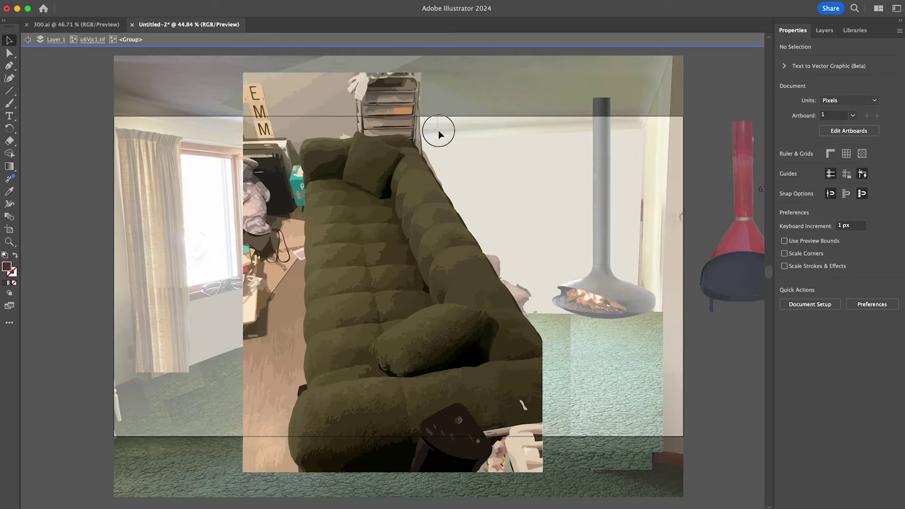
left_click(332, 145)
key("Delete")
left_click(282, 222)
key("Delete")
left_click(321, 214)
key("Delete")
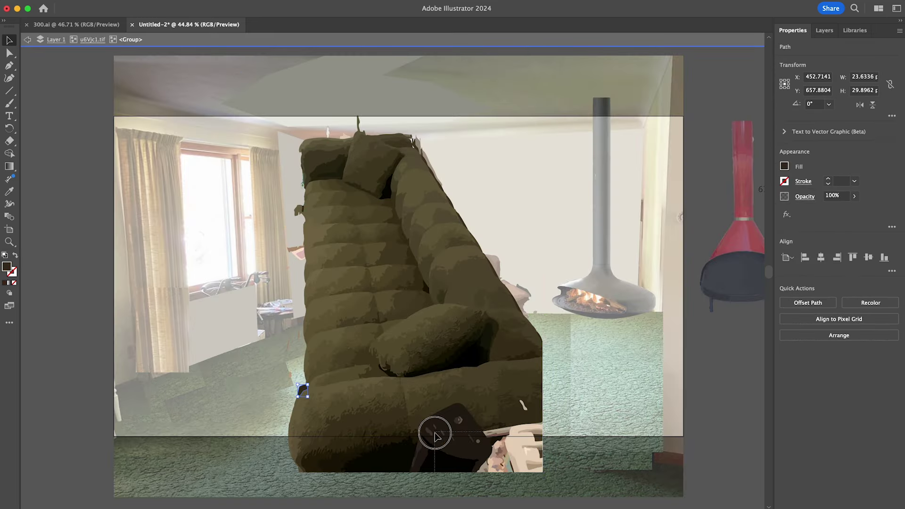
left_click(504, 401)
left_click(386, 455)
key("a")
Step: Widen the green sofa's black base shape by adding anchor points
scroll(419, 460, "up", 3)
scroll(419, 460, "down", 2)
left_click_drag(388, 394, 410, 361)
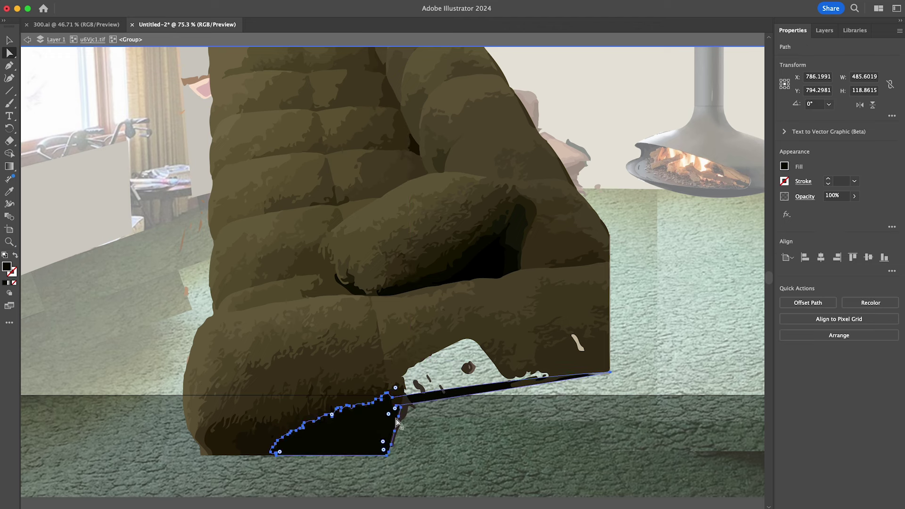
left_click(535, 432)
left_click(609, 444)
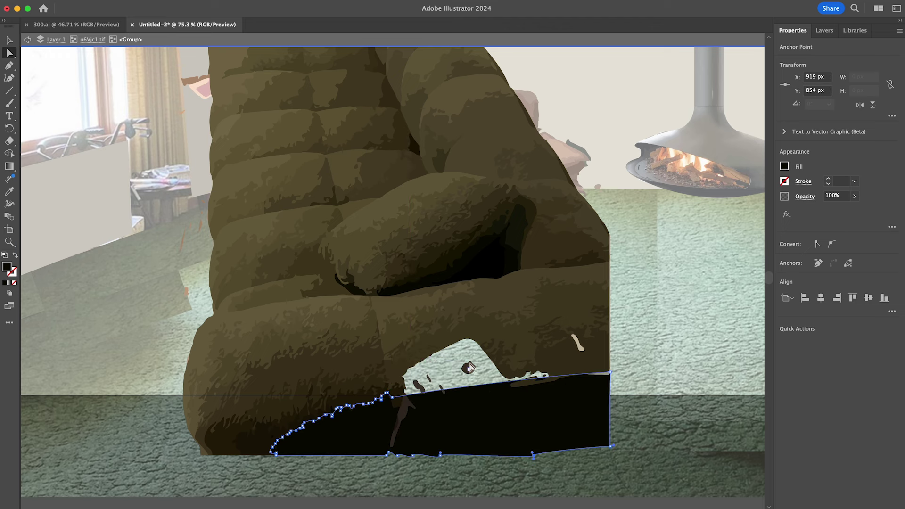
key("l")
left_click_drag(380, 329, 571, 414)
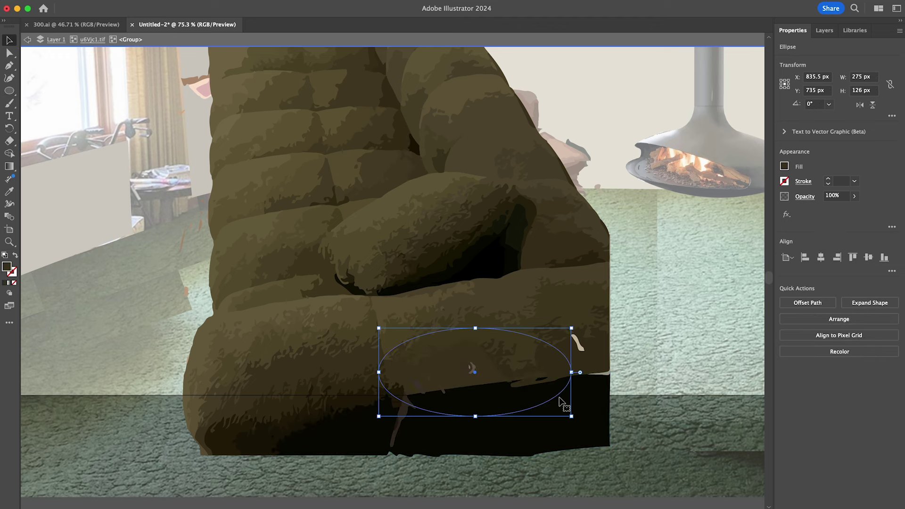
key("super+z")
Step: Rotate the green sofa and move it to the lower left of the room
key("super+0")
left_click(465, 484)
left_click(452, 330)
left_click(272, 106)
left_click_drag(519, 224, 529, 216)
left_click_drag(453, 330, 372, 362)
left_click(463, 343)
left_click(672, 397)
scroll(352, 373, "down", 2)
double_click(322, 404)
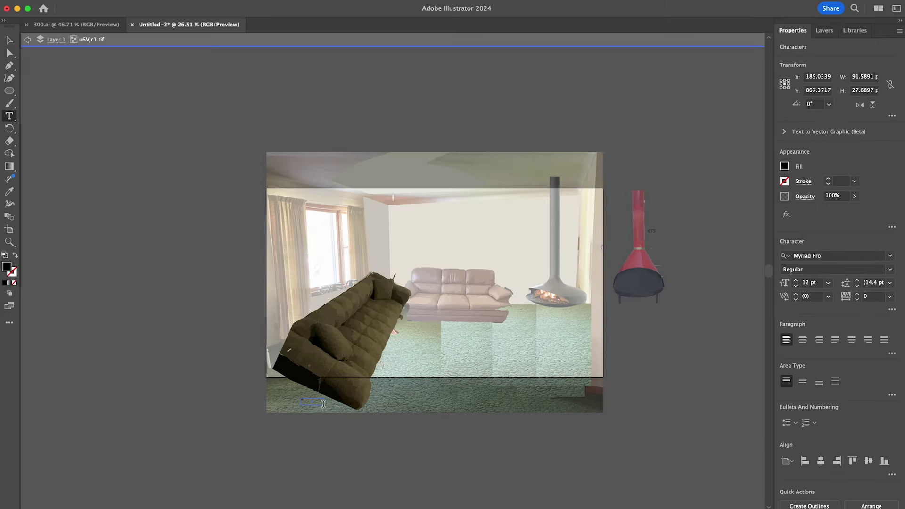
key("Escape")
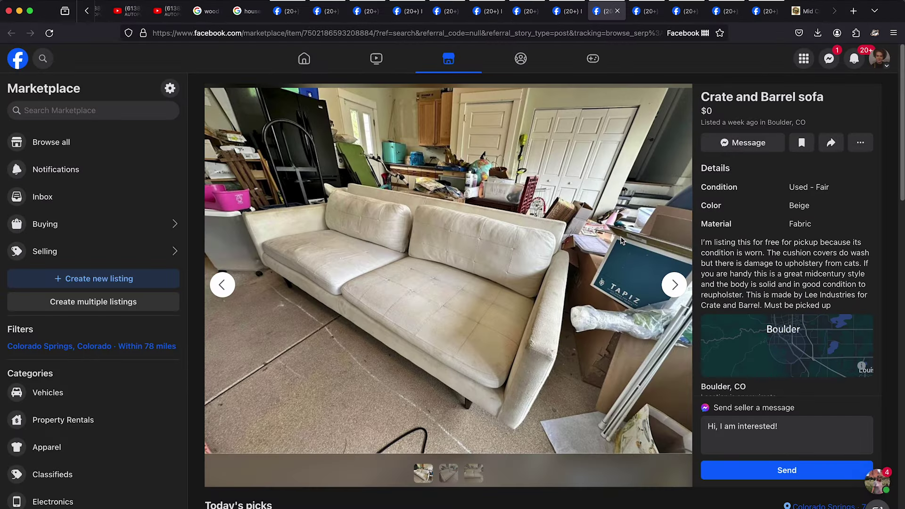
Step: Close one sofa listing tab and copy the Free large gray sectional photo for tracing
left_click(674, 284)
left_click(675, 285)
key("ctrl+w")
key("ctrl+Tab")
left_click(674, 284)
left_click(674, 285)
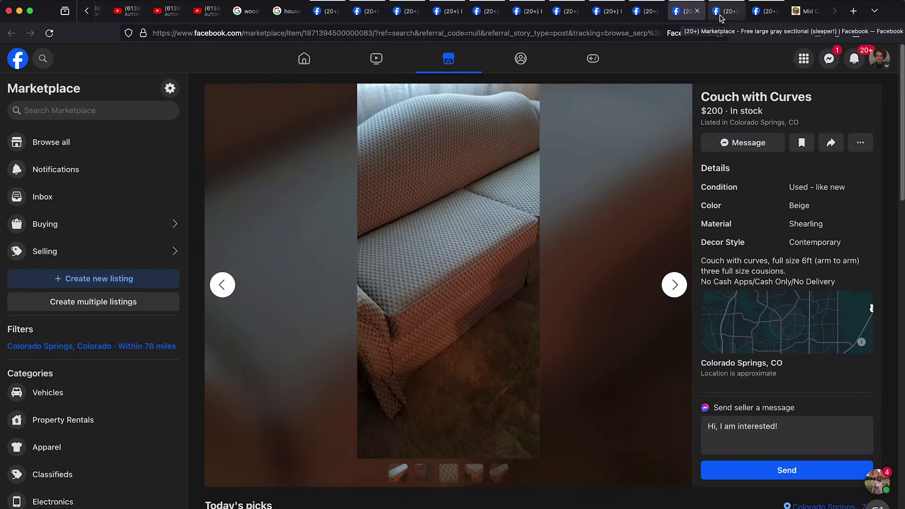
left_click(720, 13)
right_click(532, 307)
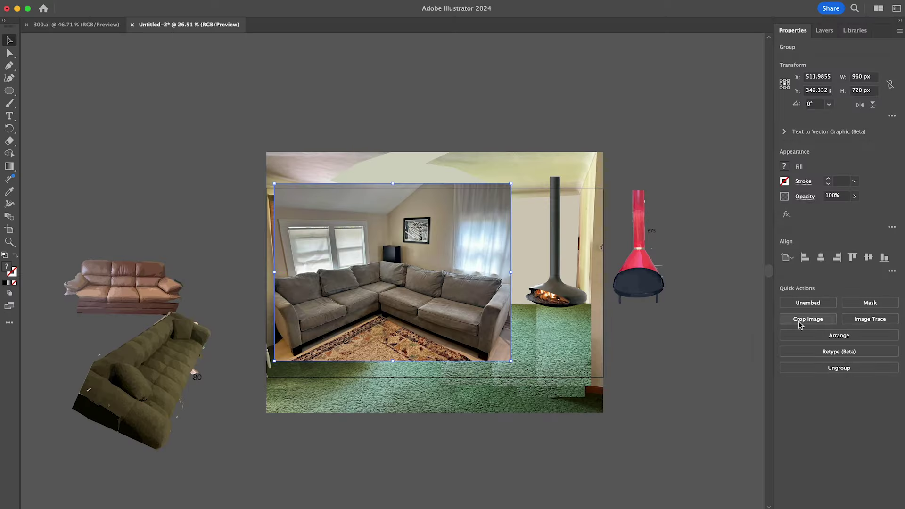
left_click(870, 319)
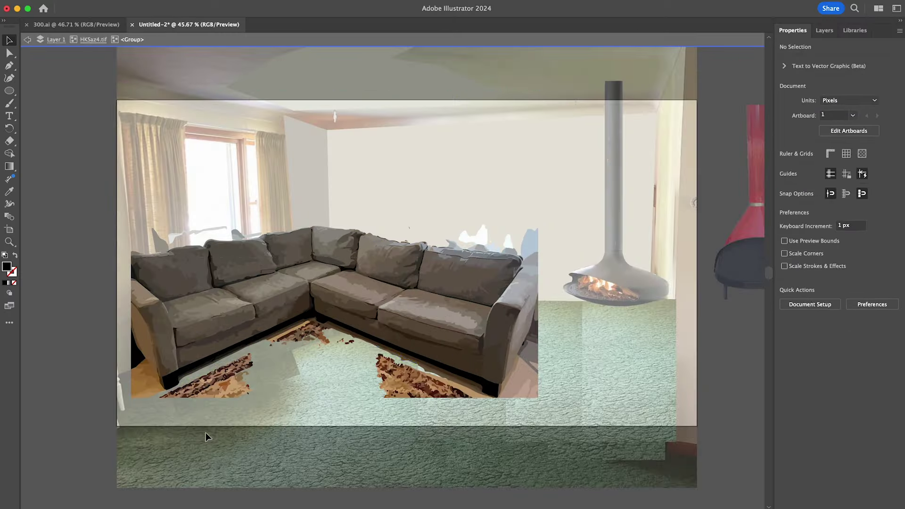
Step: Remove the rug fragments from the traced gray sectional and rotate it to fit the room
scroll(205, 431, "up", 5)
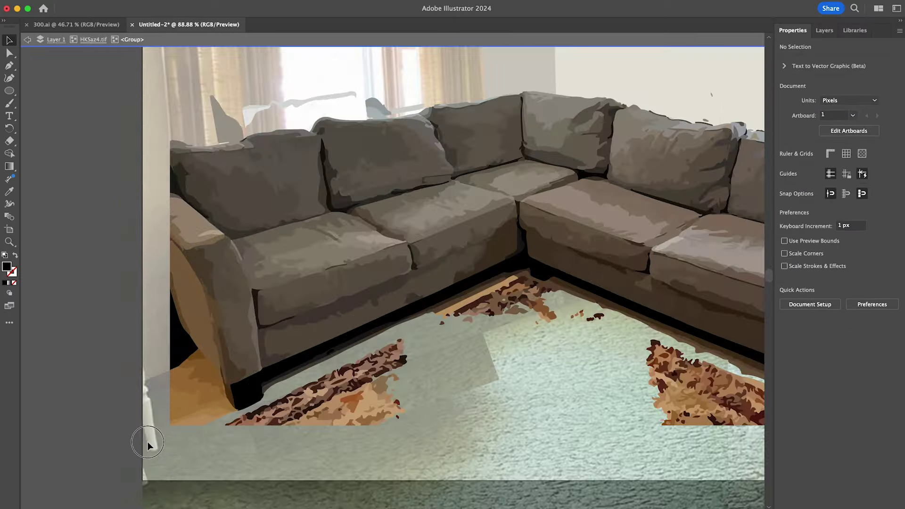
left_click(415, 411)
left_click_drag(414, 411, 324, 361)
key("Delete")
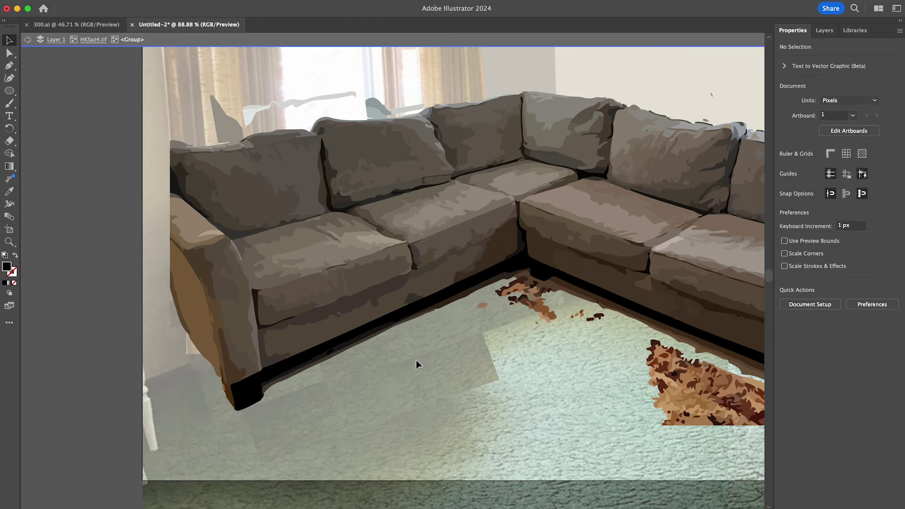
left_click(519, 297)
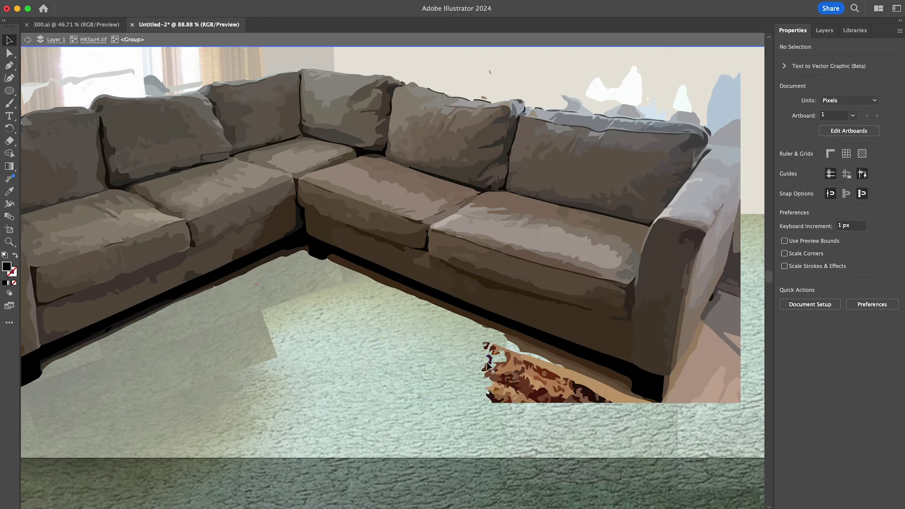
left_click(489, 367)
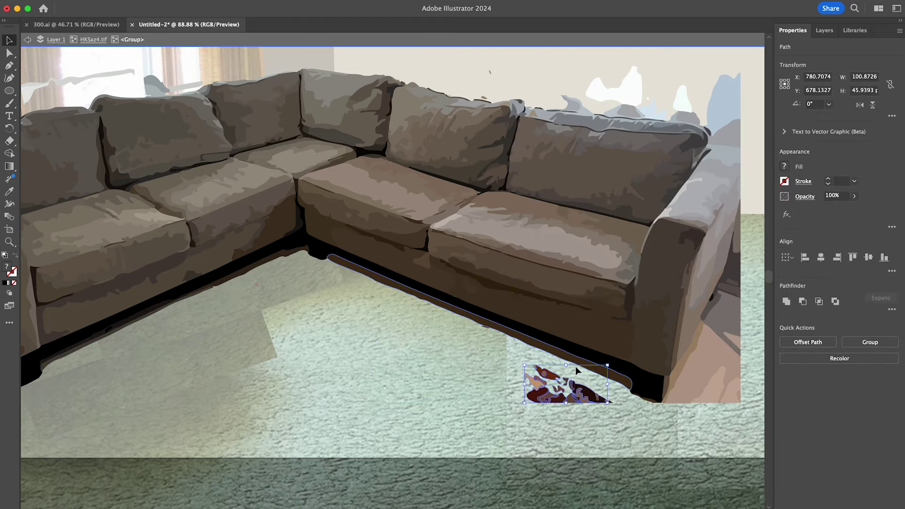
key("Delete")
left_click_drag(571, 381, 525, 308)
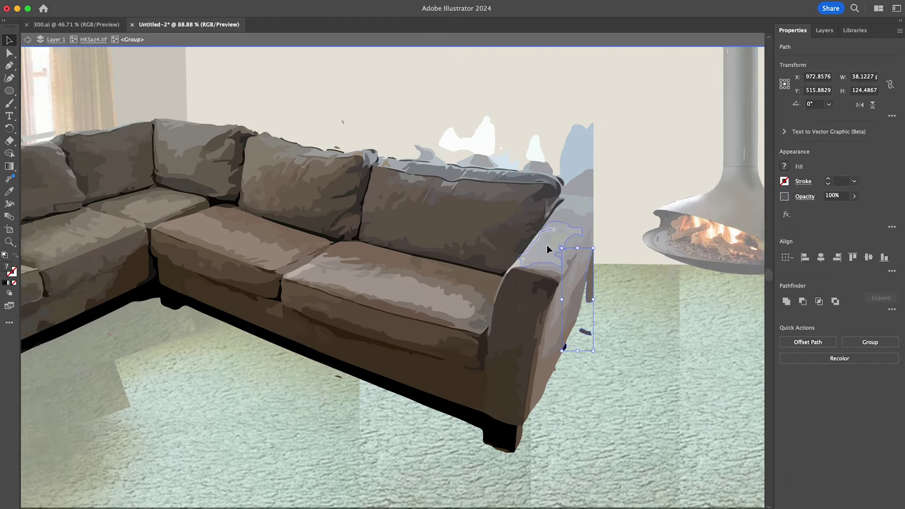
left_click_drag(650, 146, 570, 171)
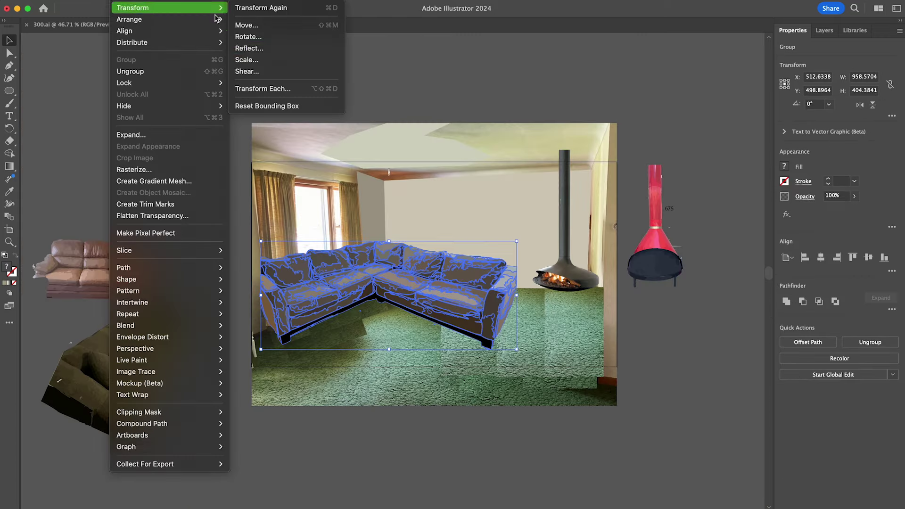
left_click_drag(519, 342, 524, 343)
left_click(650, 341)
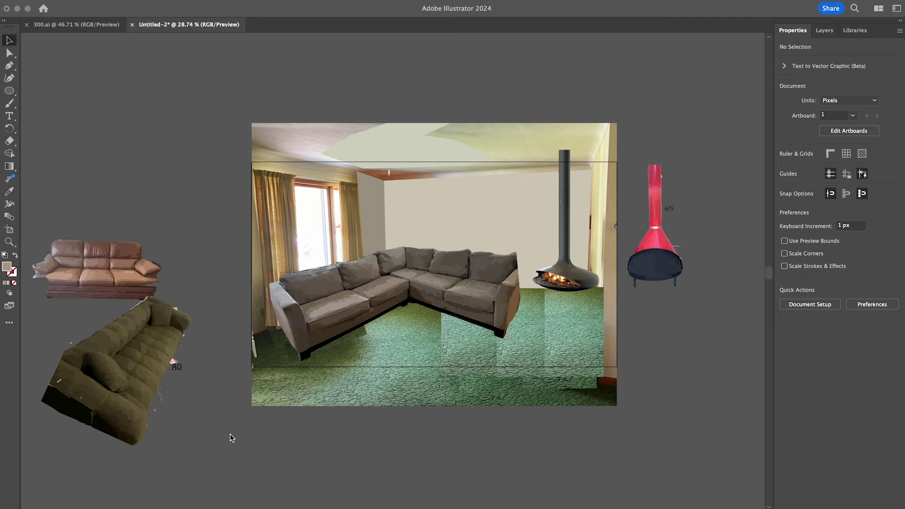
Step: Close the armchair search results and Ottoman tabs, leaving the Marcel Breuer armchair listing
scroll(460, 433, "up", 3)
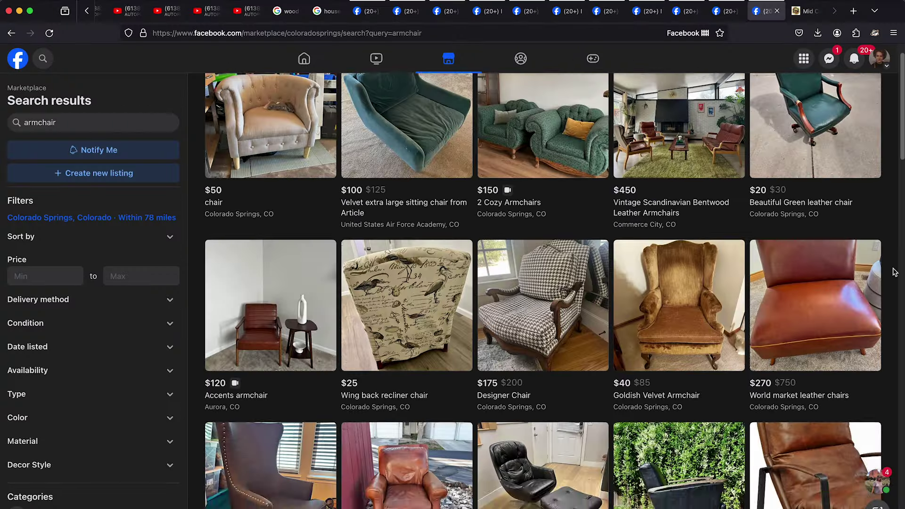
scroll(542, 283, "down", 4)
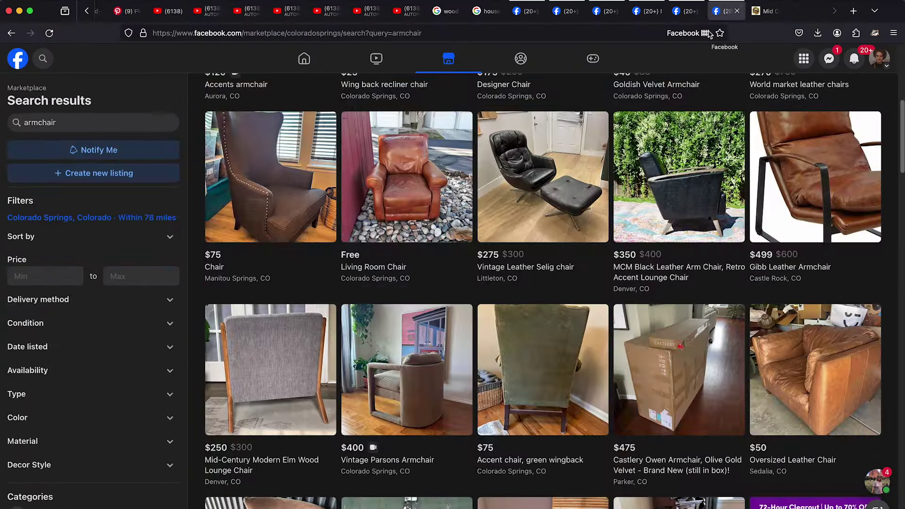
left_click(736, 11)
left_click(657, 11)
left_click(598, 14)
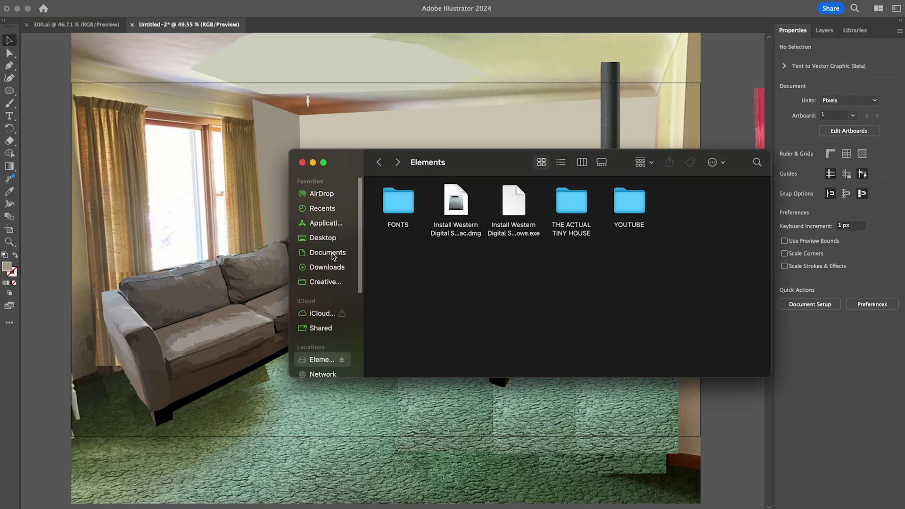
Step: Open moodboards.ai from the YOUTUBE > new apartment 2024 > moodboards folder
double_click(629, 203)
double_click(398, 203)
double_click(398, 203)
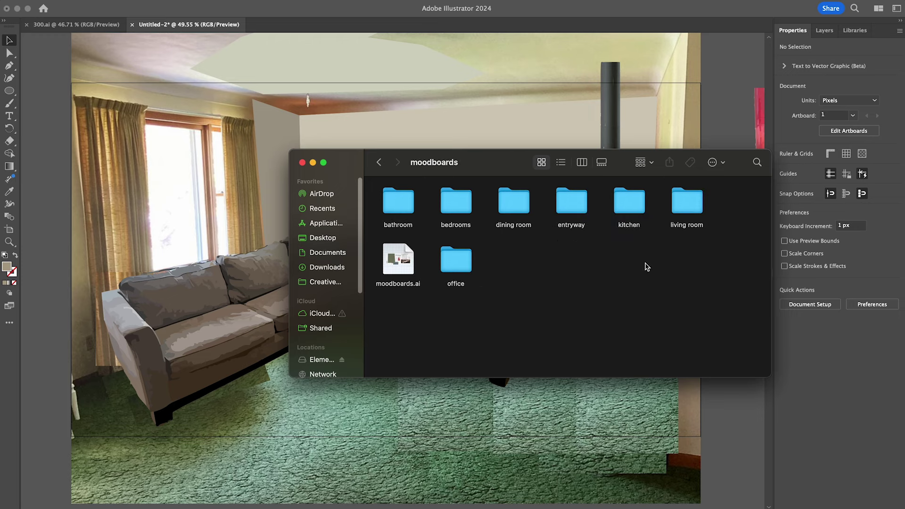
double_click(398, 259)
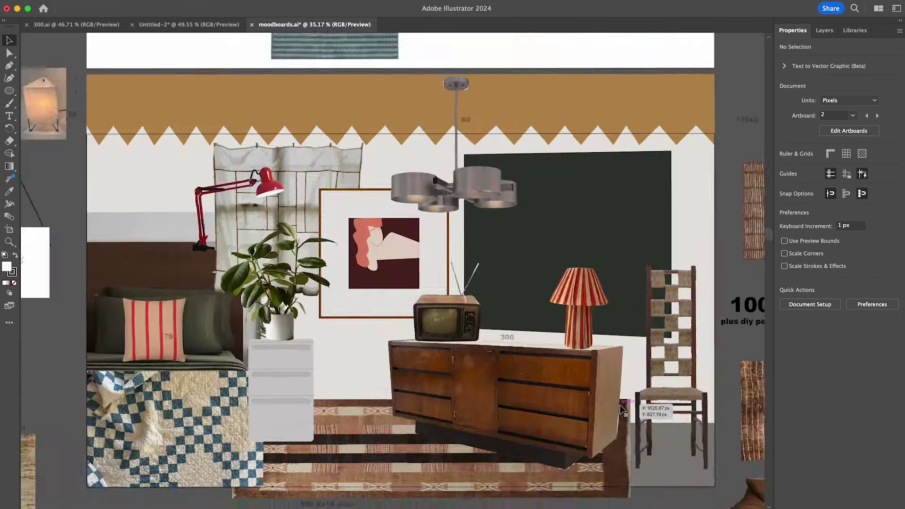
Step: Bring the blue plaid from the pattern group onto the sofa in the room mockup
scroll(580, 383, "down", 5)
scroll(579, 383, "up", 4)
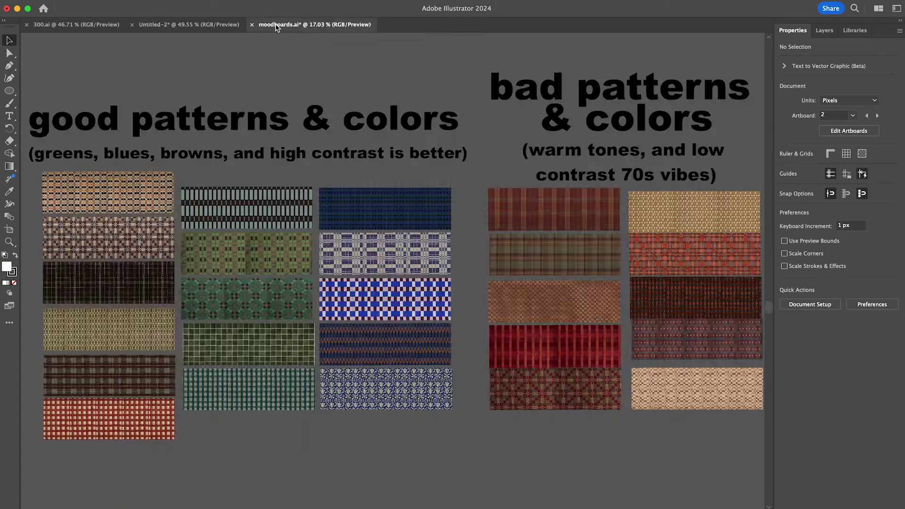
left_click(403, 202)
double_click(404, 201)
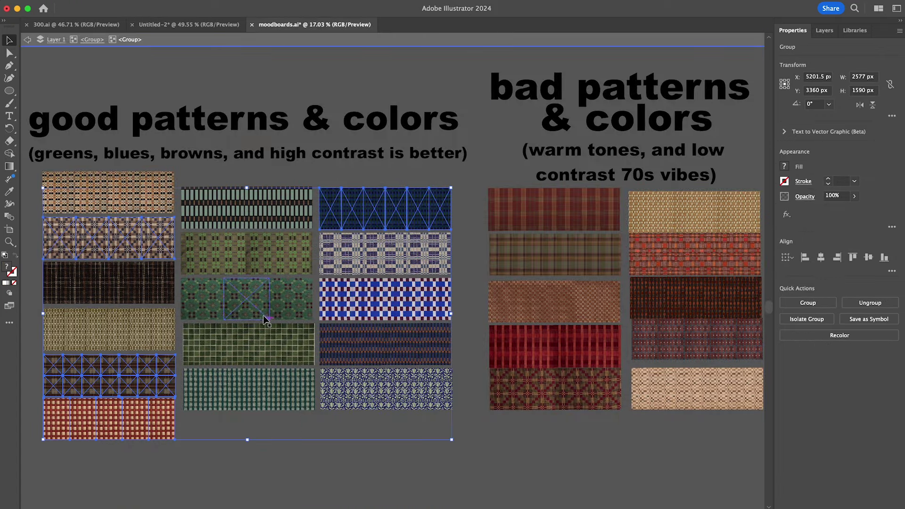
left_click_drag(329, 349, 356, 277)
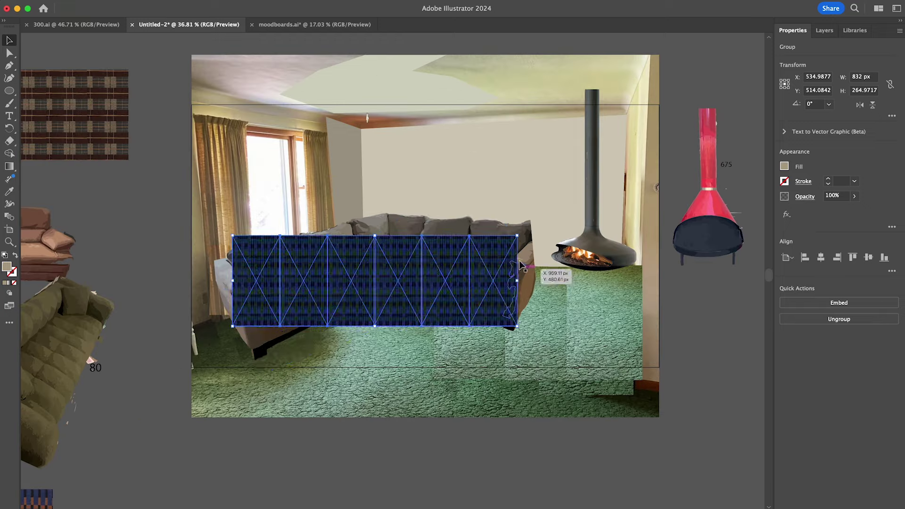
Step: Rotate the blue plaid to the sofa's angle and arrange the pieces in a V
left_click_drag(522, 266, 412, 176)
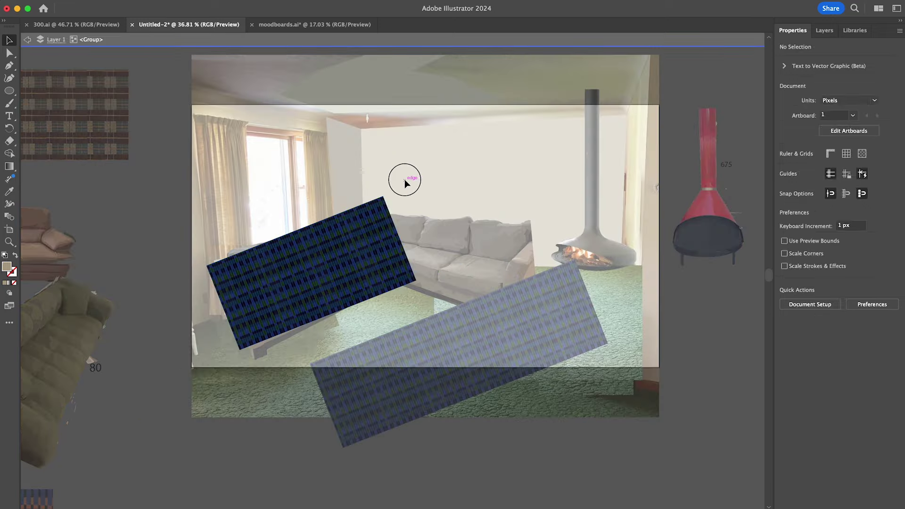
left_click(223, 309)
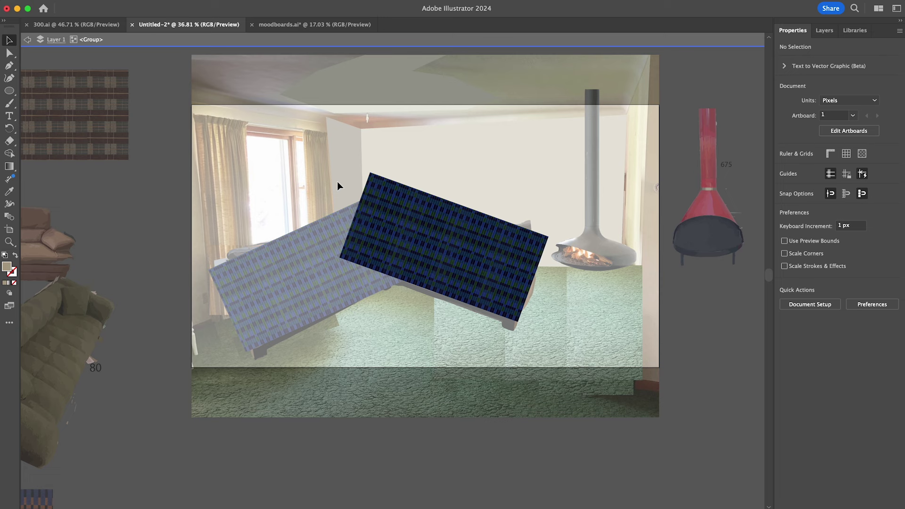
left_click(404, 202)
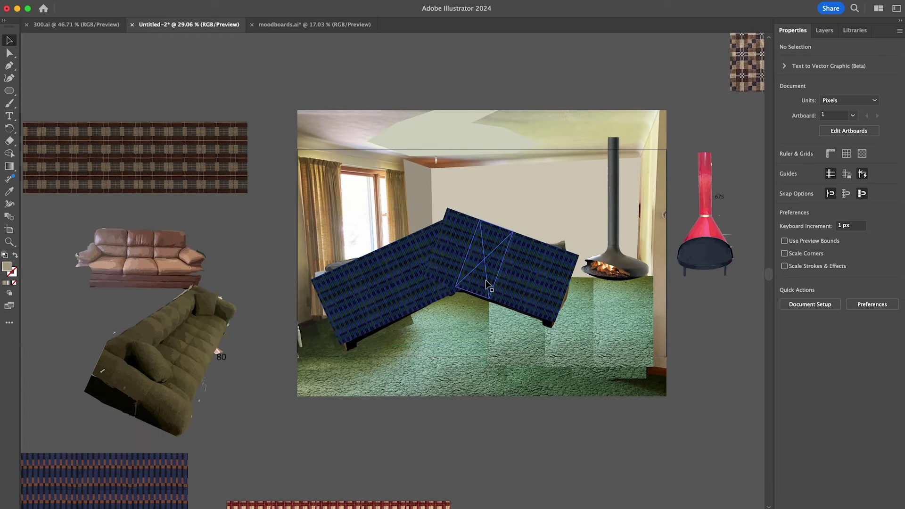
left_click_drag(493, 283, 494, 263)
left_click(680, 472)
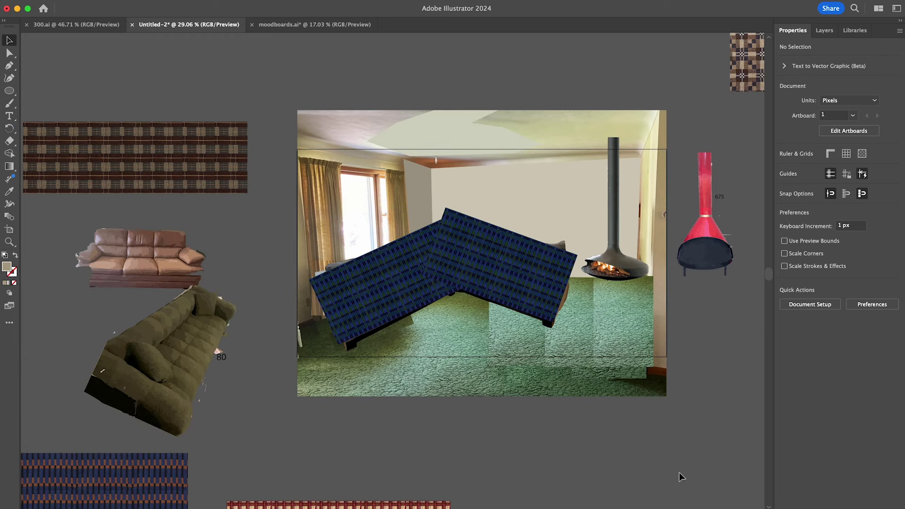
scroll(608, 381, "up", 3)
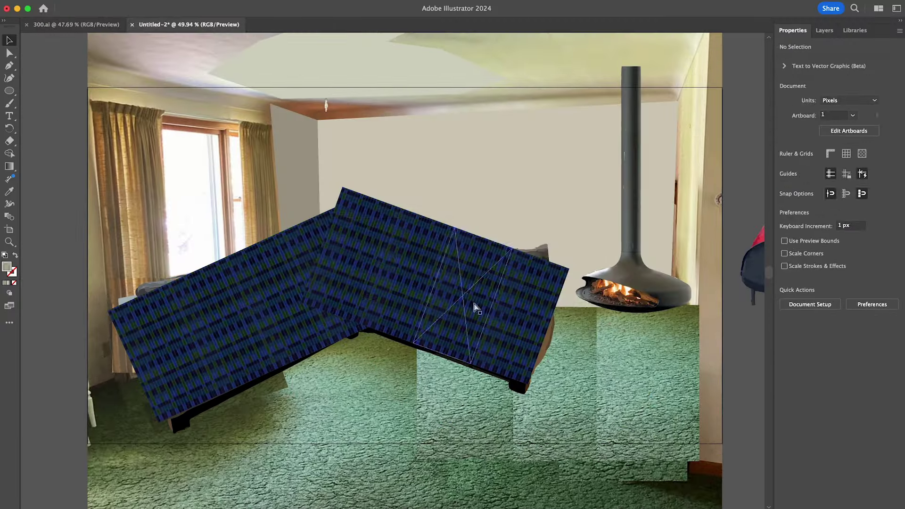
Step: Nudge the granite coffee table up slightly
key("cmd+v")
left_click_drag(449, 353, 448, 346)
left_click(729, 355)
Step: Reshape the plaid pieces inside the sofa group to cover the sectional
scroll(729, 355, "right", 1)
left_click(556, 264)
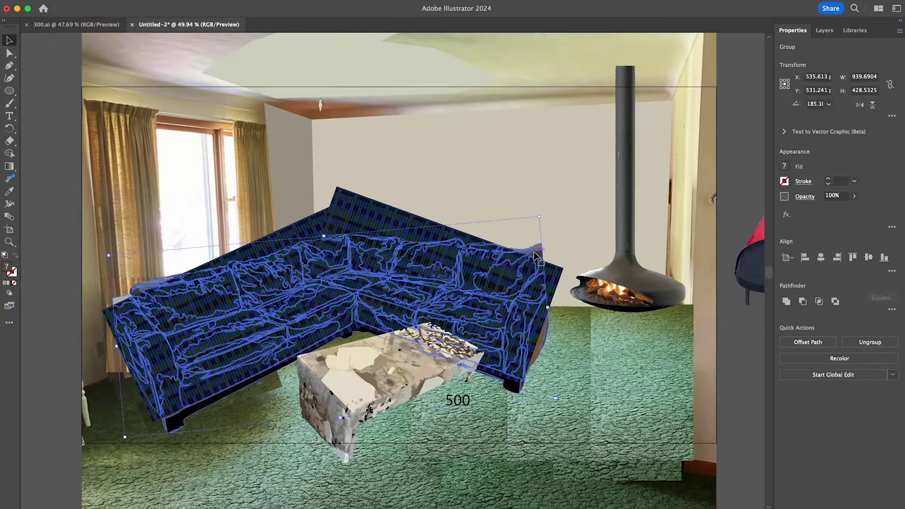
left_click(262, 310)
double_click(262, 310)
mouse_move(272, 311)
left_mouse_down()
mouse_move(333, 178)
mouse_move(458, 300)
mouse_move(502, 201)
left_mouse_up()
key("Escape")
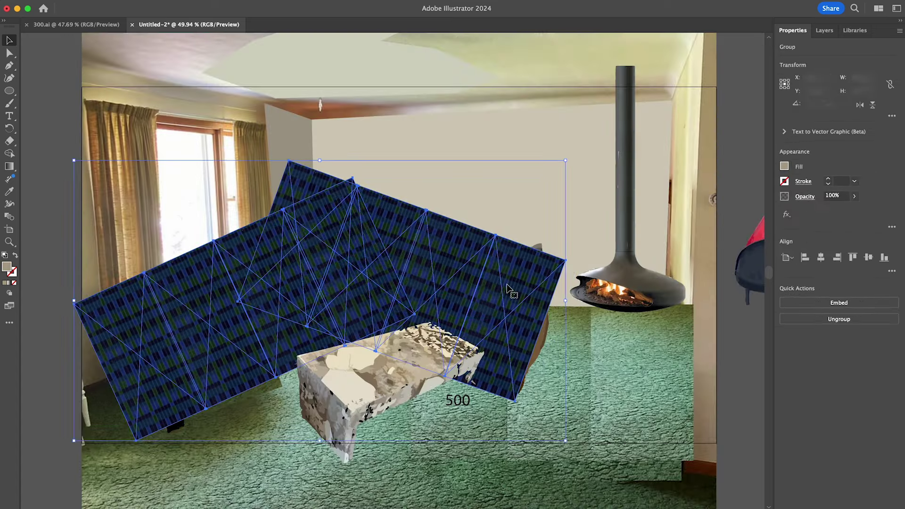
Step: Clip the plaid to the traced sofa, confirming the complex-shape mask
left_click(545, 337)
key("super+7")
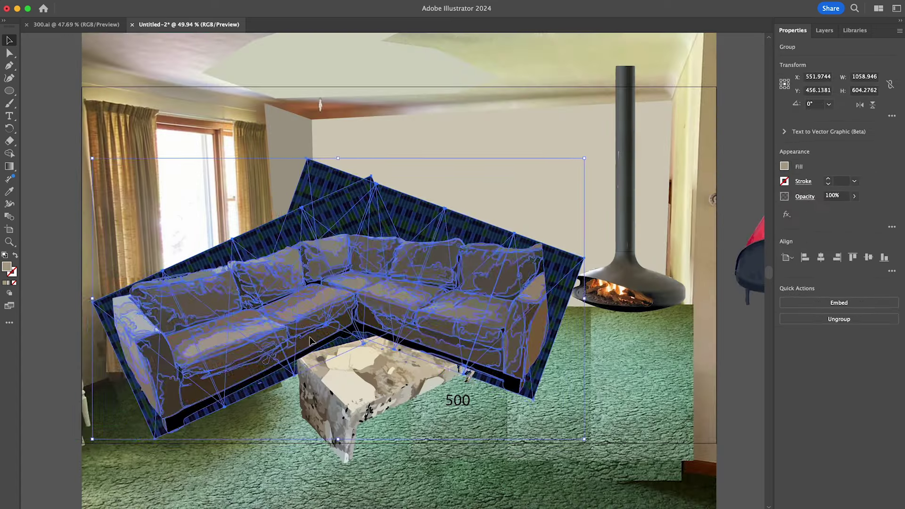
key("Return")
key("super+shift+a")
Step: Trace the sectional's top edge toward the right arm with the Pen tool
key("p")
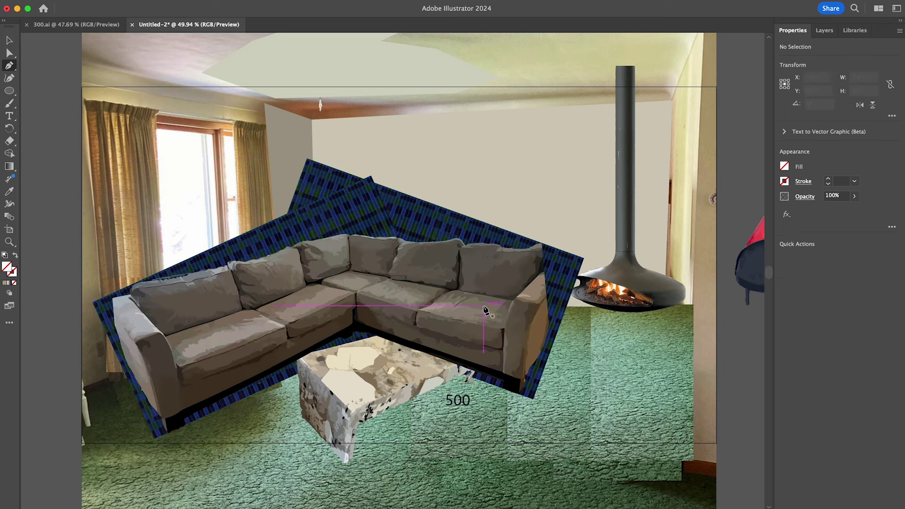
scroll(227, 269, "up", 5)
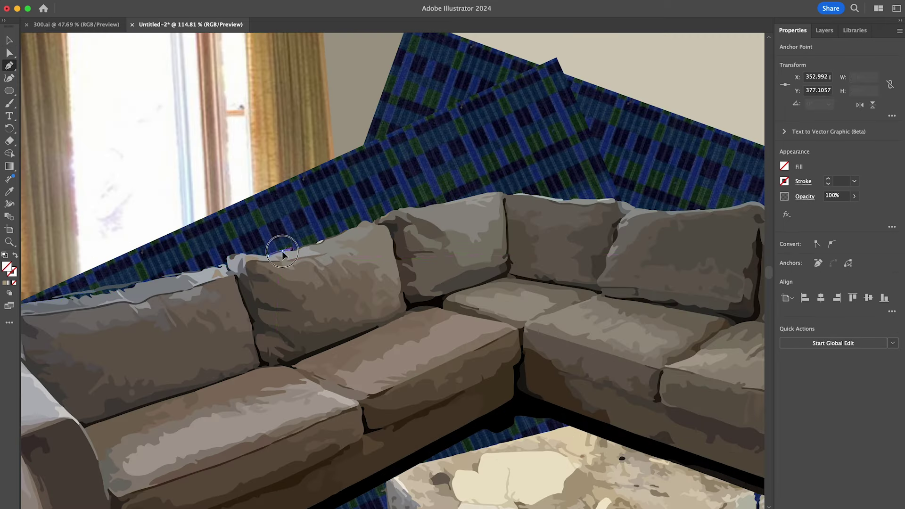
scroll(545, 200, "right", 5)
left_click(499, 187)
left_click(514, 191)
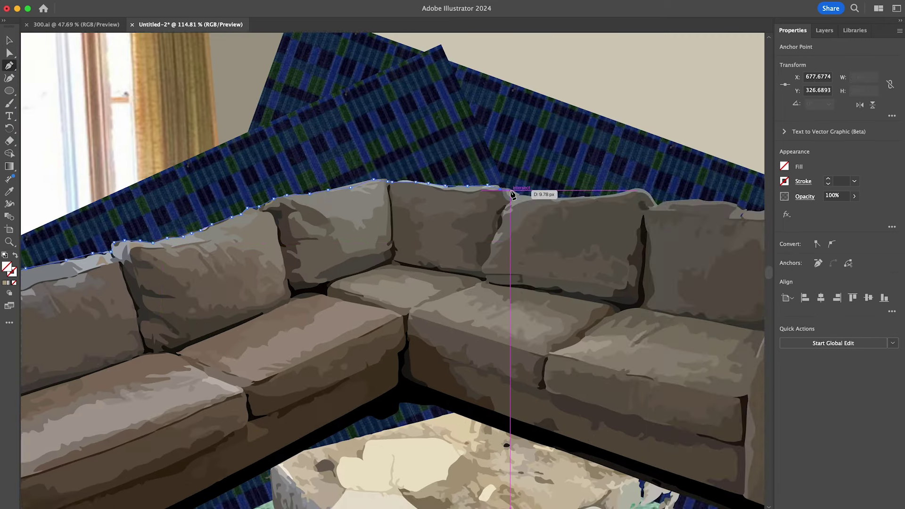
scroll(614, 198, "right", 4)
left_click(545, 219)
left_click(563, 220)
left_click(580, 228)
scroll(652, 235, "right", 5)
left_click(557, 217)
left_click(574, 219)
left_click(595, 216)
left_click(611, 211)
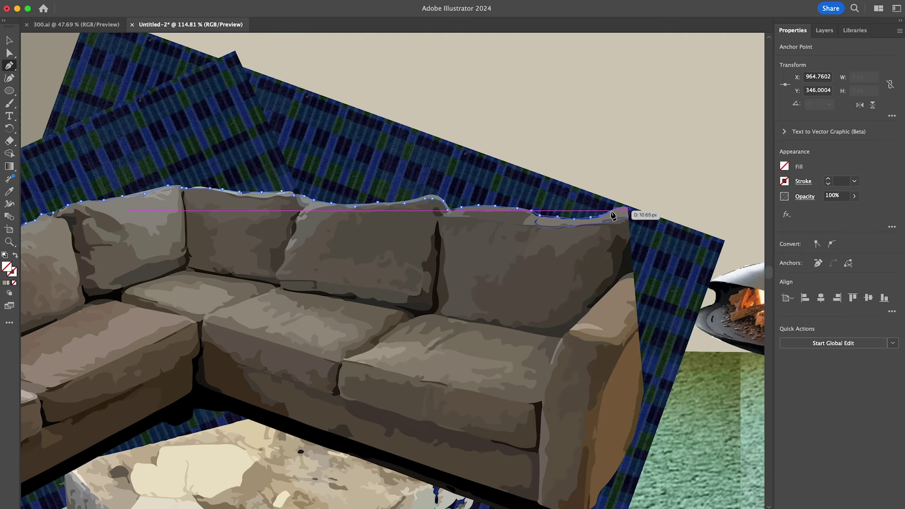
Step: Continue the Pen outline down the right arm and along the sofa's bottom edge
left_click(666, 337)
scroll(666, 337, "down", 3)
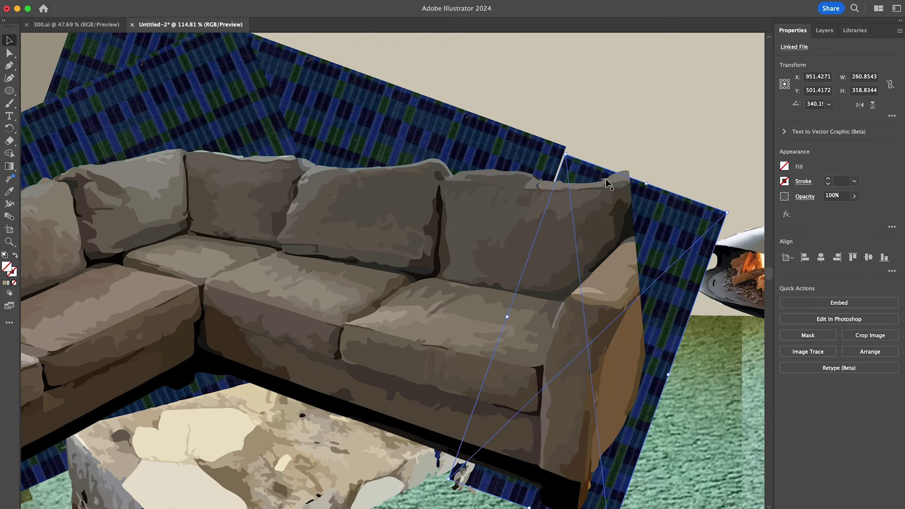
left_click(595, 471)
scroll(589, 472, "down", 5)
left_click(602, 428)
left_click(568, 418)
scroll(370, 303, "left", 5)
left_click(366, 319)
scroll(236, 358, "left", 5)
left_click(157, 393)
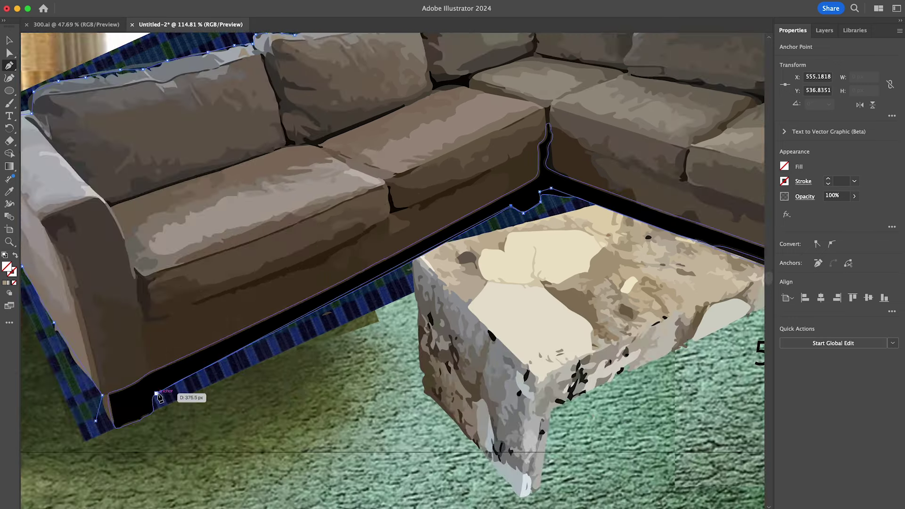
scroll(98, 424, "up", 15)
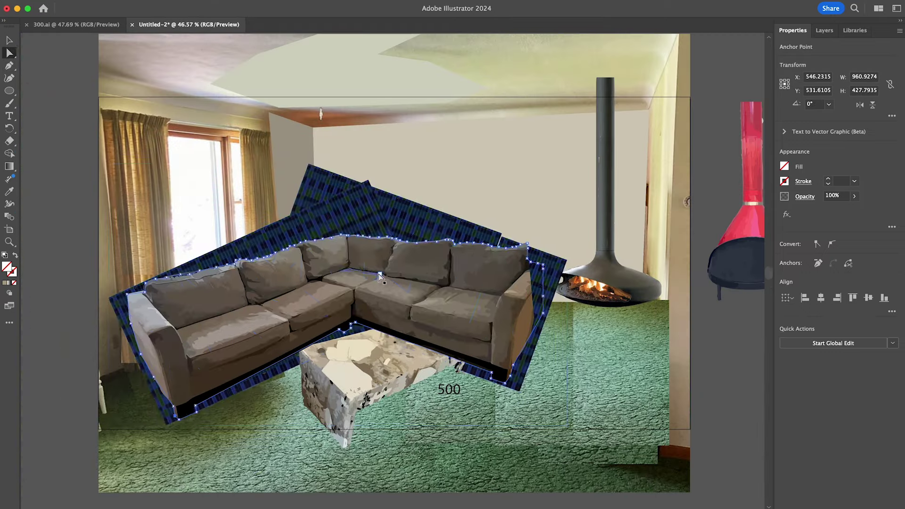
Step: Clip the plaid to the new sofa outline and test blend modes, returning to Normal
left_click(418, 212, "shift")
key("ctrl+7")
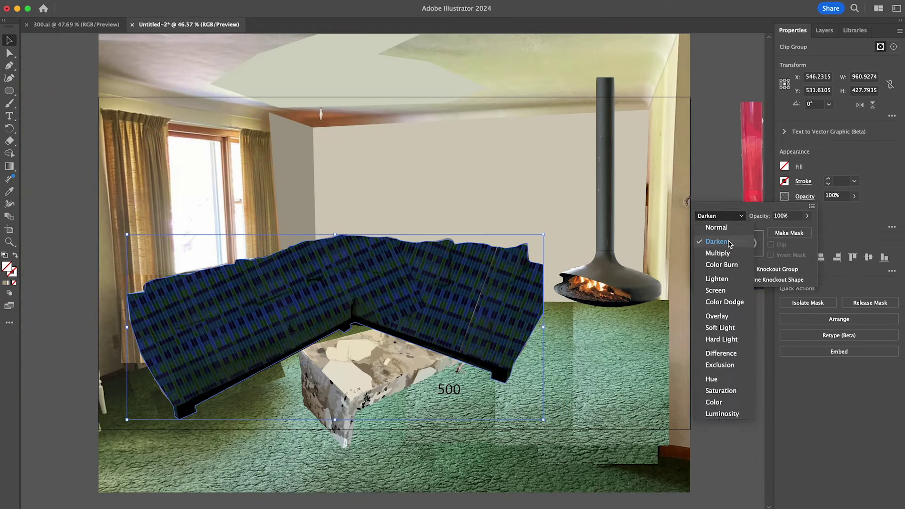
left_click(716, 278)
key("Down")
key("Down")
key("Down")
key("Down")
key("Down")
key("Down")
key("Down")
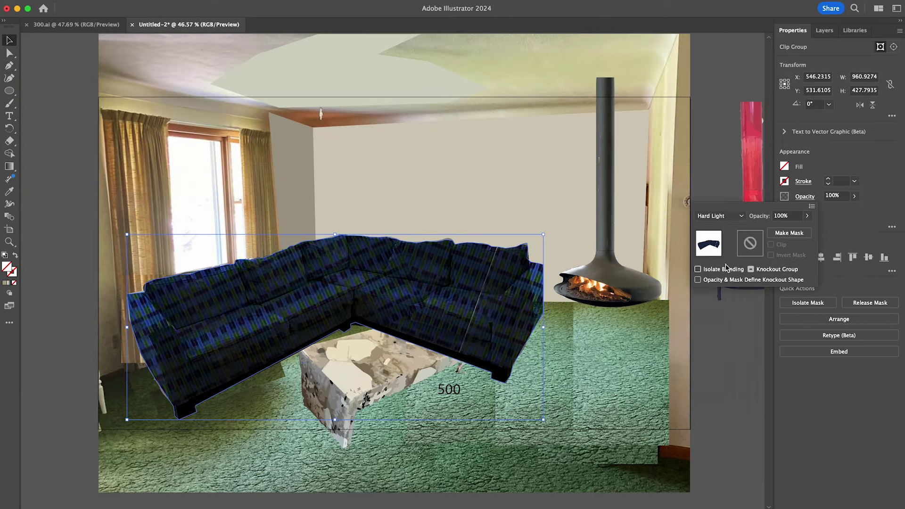
left_click(804, 196)
left_click(719, 215)
left_click(716, 228)
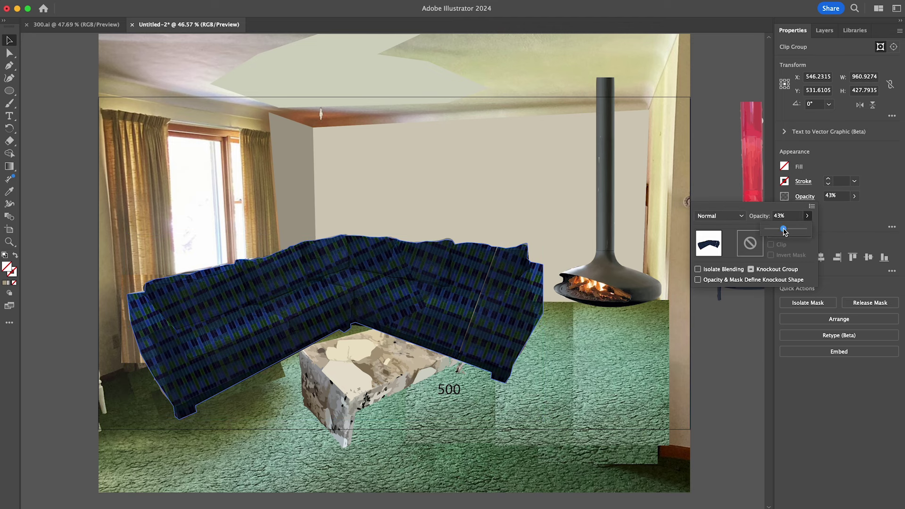
Step: Draw the wall panel with the Pen tool and give it a dark olive fill
left_click(328, 377)
key("super+shift+a")
scroll(534, 226, "down", 3)
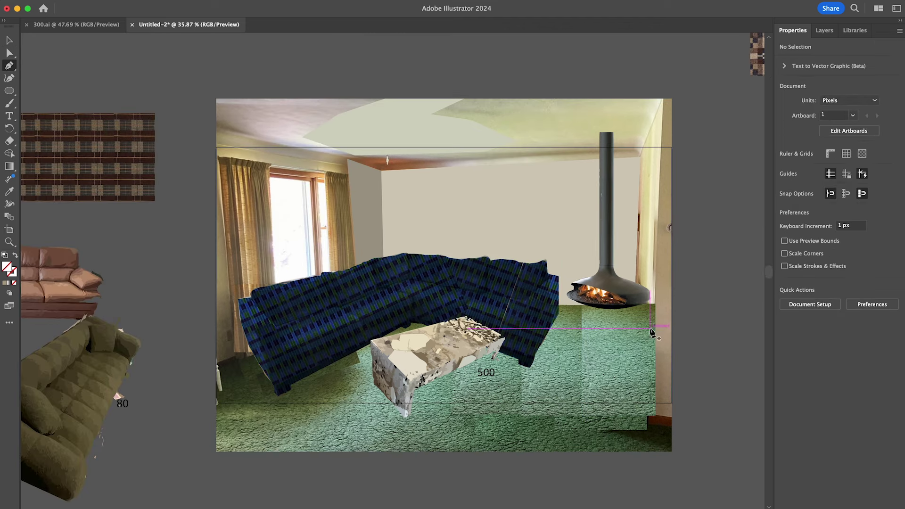
key("p")
double_click(7, 266)
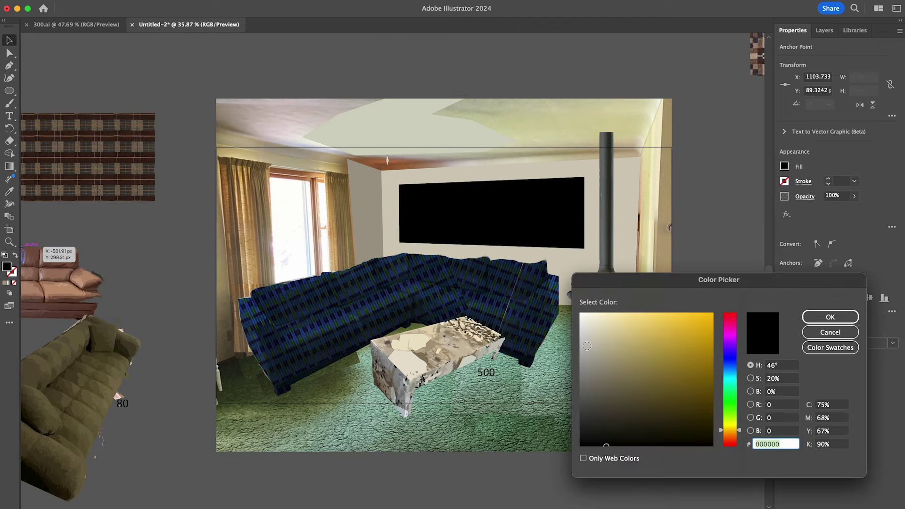
left_click_drag(660, 382, 664, 400)
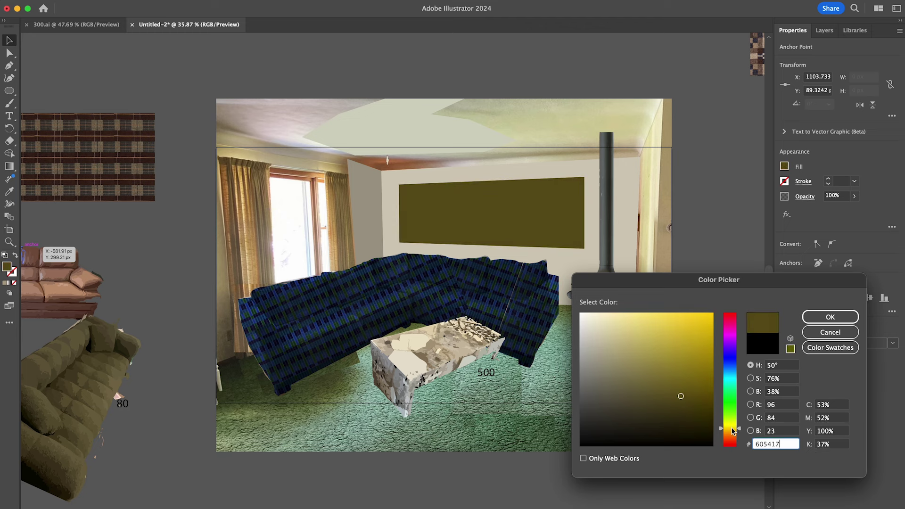
key("Return")
Step: Settle on a dark red fill for the wall-art bars after trying 967c0e, ff000d and teal
double_click(7, 267)
type("967c0e")
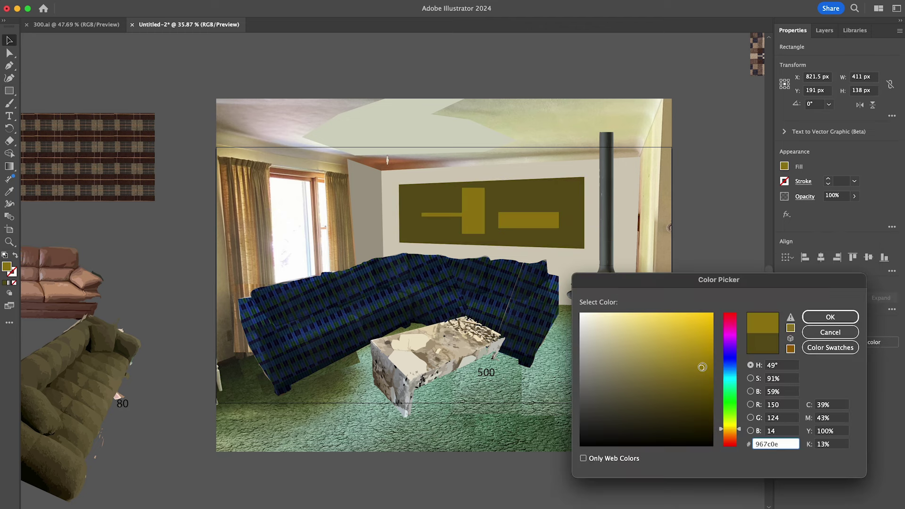
key("BackSpace")
key("BackSpace")
key("BackSpace")
key("BackSpace")
key("BackSpace")
key("BackSpace")
type("ff000d")
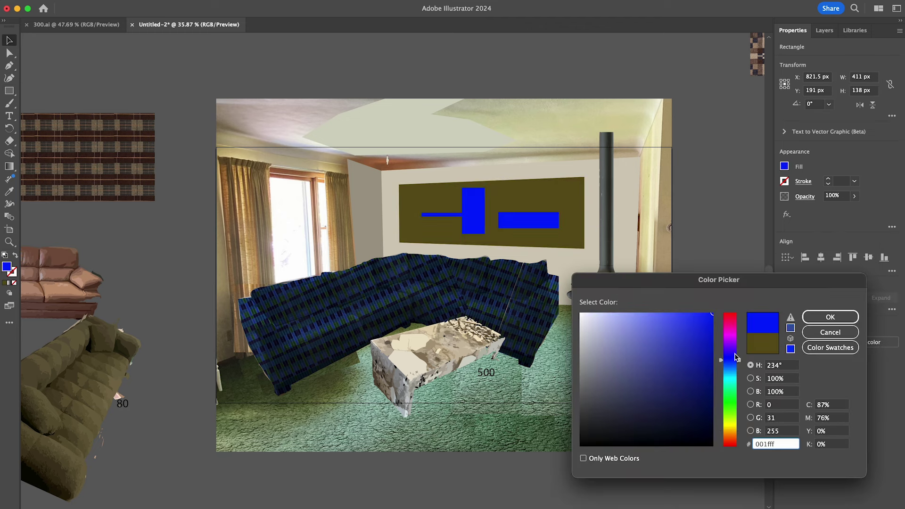
mouse_move(730, 433)
left_mouse_down()
mouse_move(731, 333)
mouse_move(731, 442)
left_mouse_up()
left_click(662, 361)
key("Return")
Step: Add a small rectangle and two horizontal lines in dark red on the olive panel
key("m")
left_click_drag(550, 196, 551, 244)
key("backslash")
left_click_drag(414, 227, 519, 227)
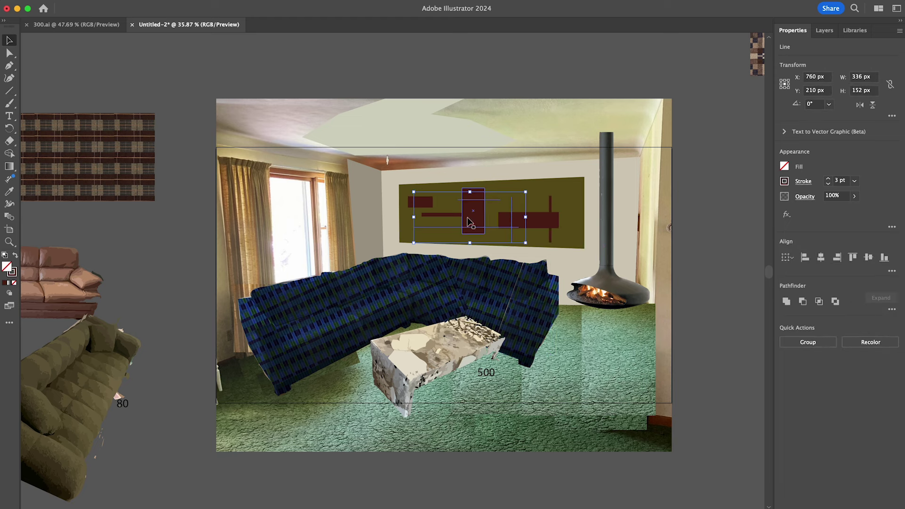
double_click(578, 216)
mouse_move(503, 206)
left_mouse_down()
mouse_move(572, 206)
mouse_move(578, 192)
left_mouse_up()
key("v")
double_click(705, 209)
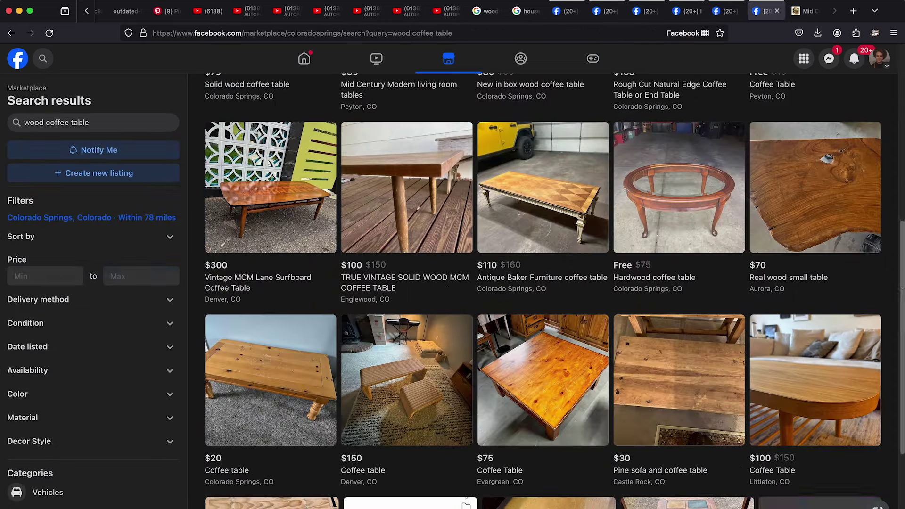
Step: View the next photo of the $150 rattan coffee table and Image Trace it with High Fidelity Photo
scroll(891, 305, "down", 20)
scroll(890, 305, "down", 15)
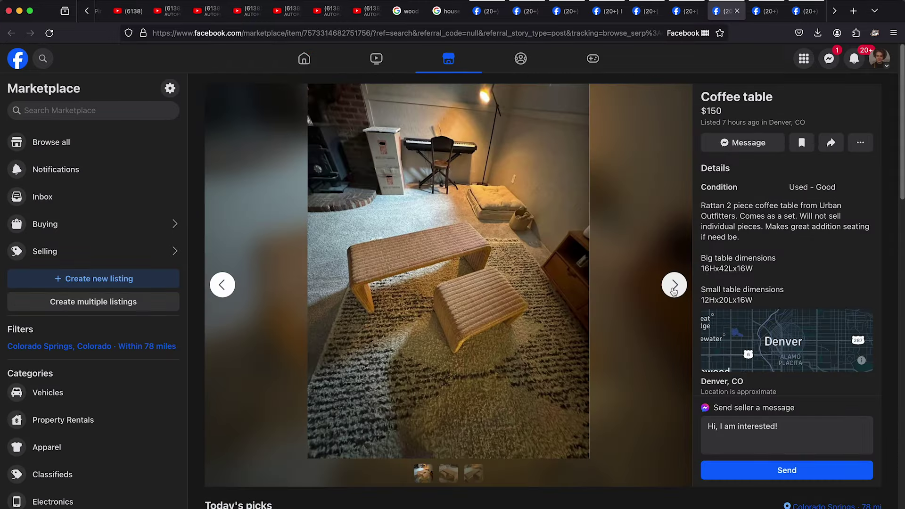
left_click(674, 285)
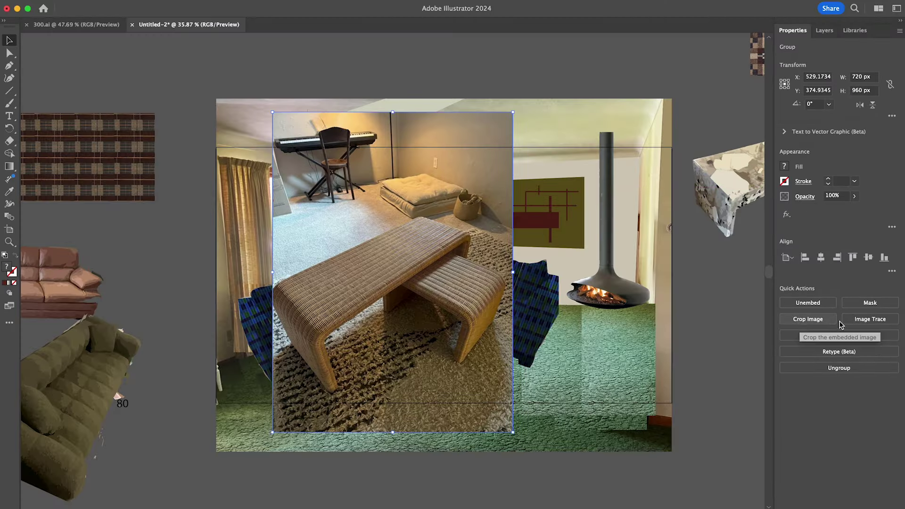
left_click(844, 319)
left_click(801, 343)
Step: Inside the traced rattan table, remove the dark blobs and stray pieces near the leg
double_click(258, 103)
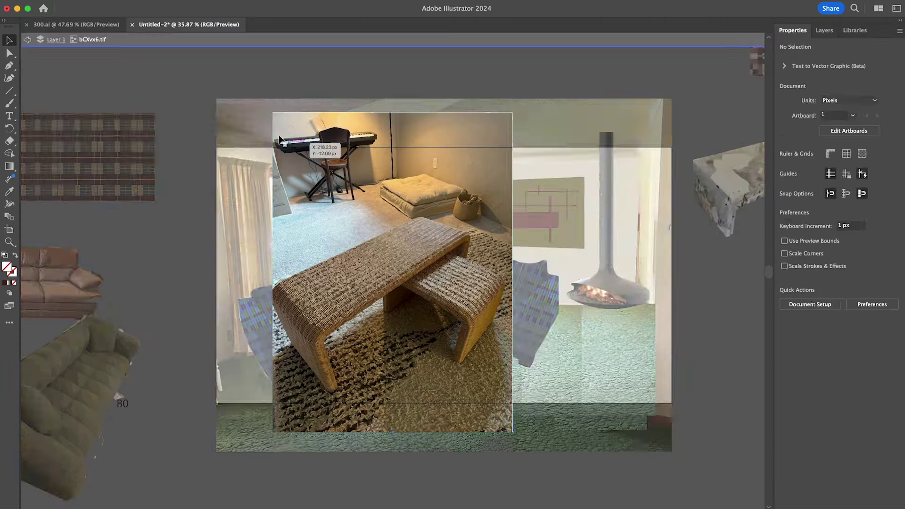
scroll(300, 423, "up", 5)
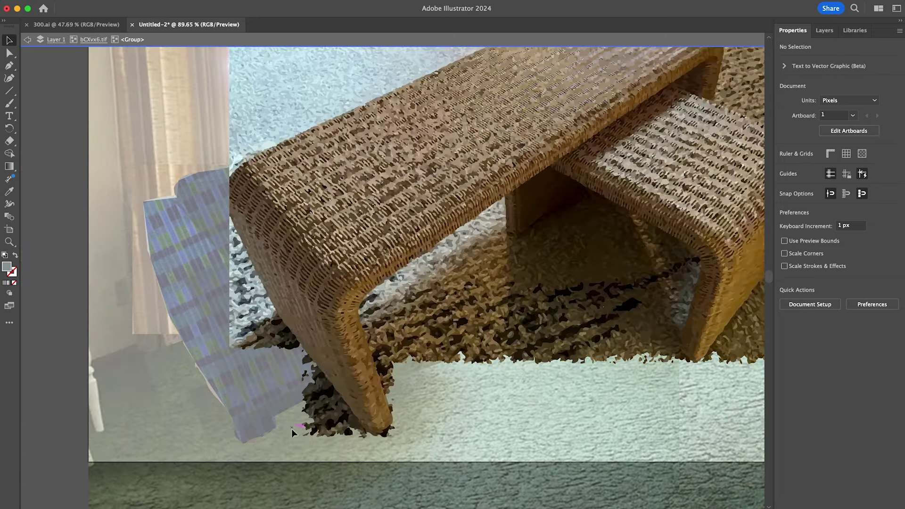
left_click(286, 331)
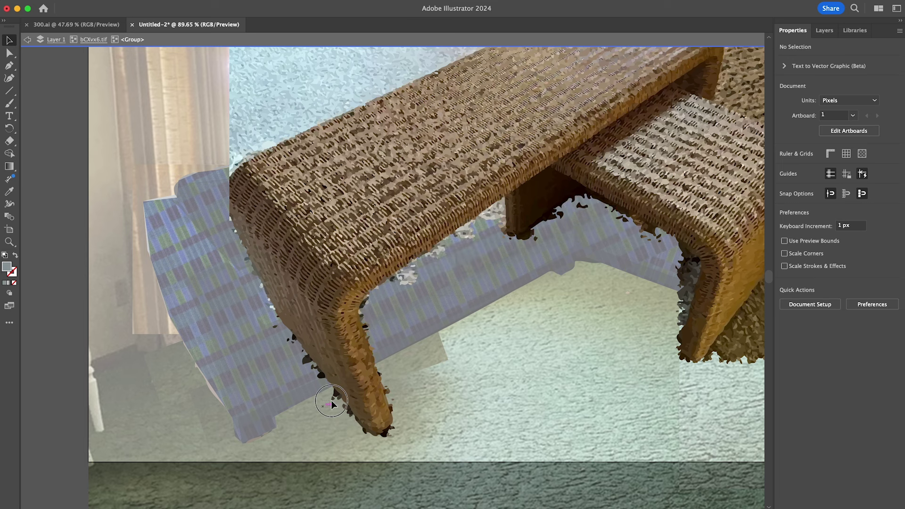
scroll(337, 395, "up", 3)
scroll(337, 395, "right", 2)
left_click(488, 292)
left_click(514, 278)
scroll(569, 282, "up", 5)
key("super+shift+a")
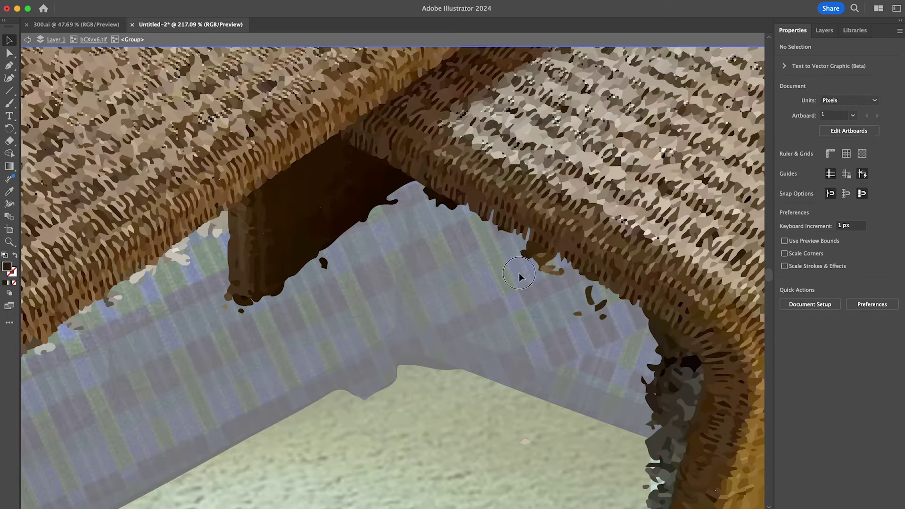
Step: Delete the remaining stray fragments on and around the rattan table
scroll(542, 254, "down", 5)
scroll(542, 254, "right", 2)
scroll(588, 257, "right", 5)
left_click(485, 248)
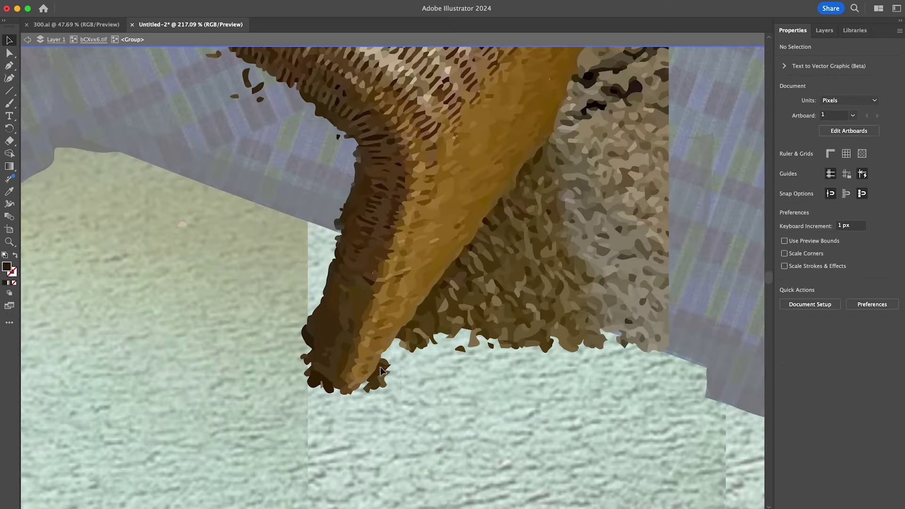
scroll(485, 249, "up", 2)
scroll(485, 248, "right", 2)
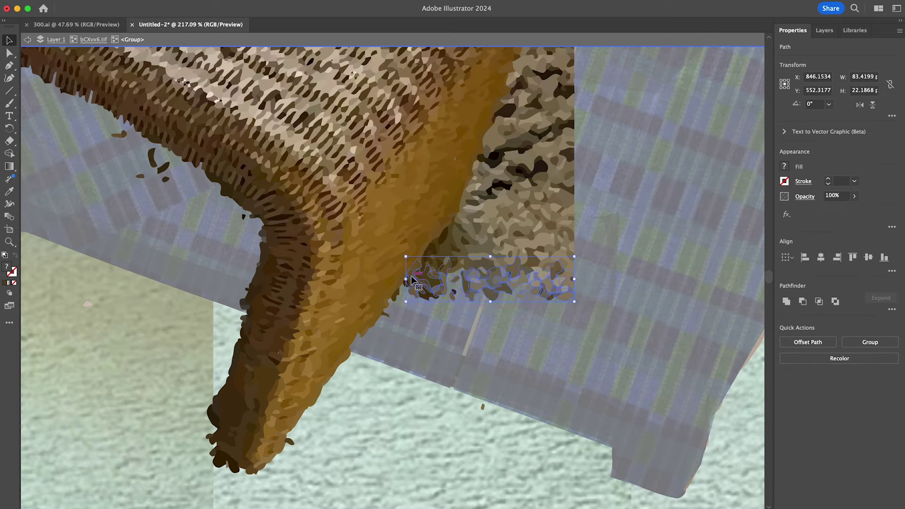
key("super+shift+a")
scroll(411, 279, "up", 3)
left_click(453, 285)
key("super+shift+a")
scroll(502, 353, "up", 3)
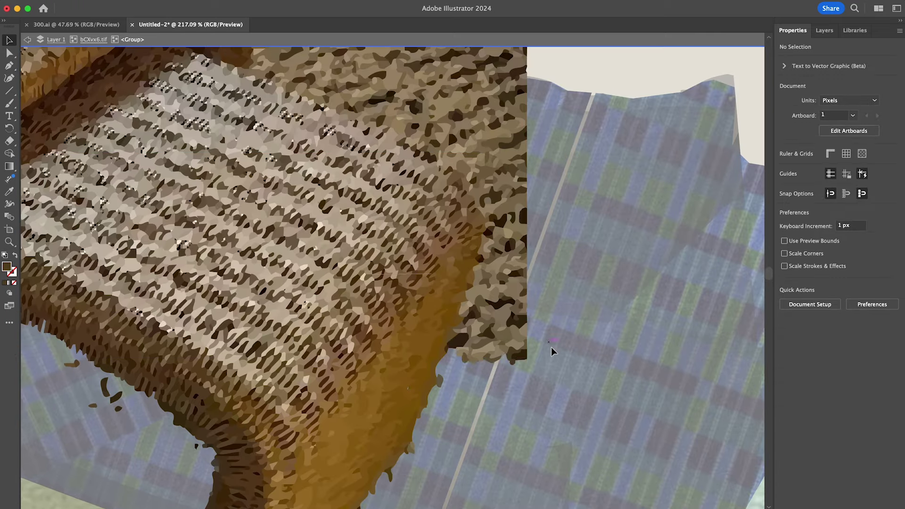
left_click(487, 254)
key("super+shift+a")
scroll(491, 143, "down", 5)
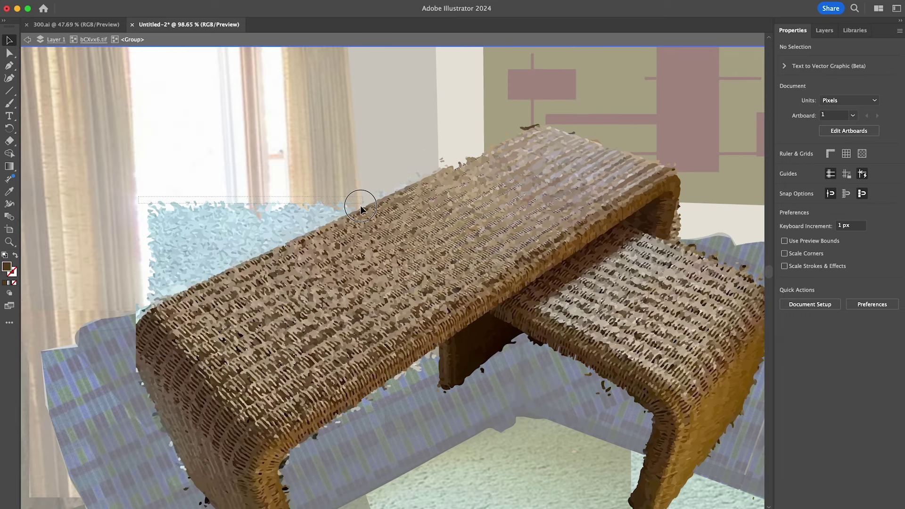
Step: Clear the leftover blue pieces and dark specks below and along the table legs
left_click_drag(194, 228, 242, 238)
key("Delete")
left_click_drag(140, 238, 260, 253)
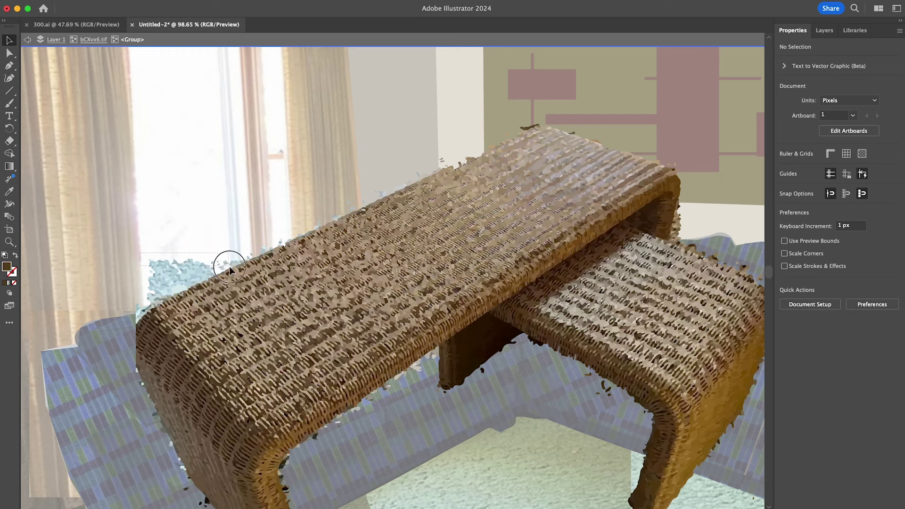
left_click_drag(140, 267, 168, 297)
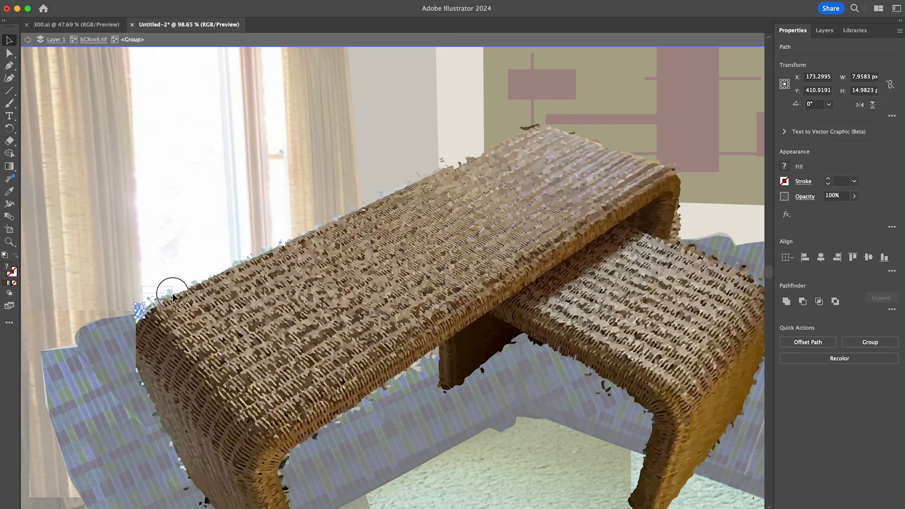
scroll(174, 296, "up", 5)
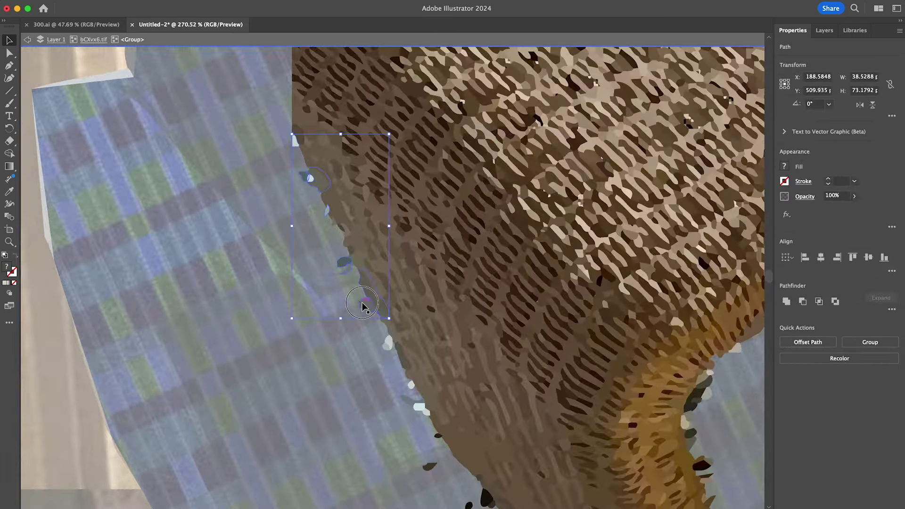
left_click_drag(372, 322, 366, 311)
scroll(372, 322, "down", 3)
scroll(372, 322, "right", 2)
scroll(415, 419, "down", 5)
scroll(415, 419, "right", 4)
left_click_drag(414, 419, 409, 335)
left_click(500, 230)
scroll(411, 278, "up", 5)
scroll(411, 278, "right", 2)
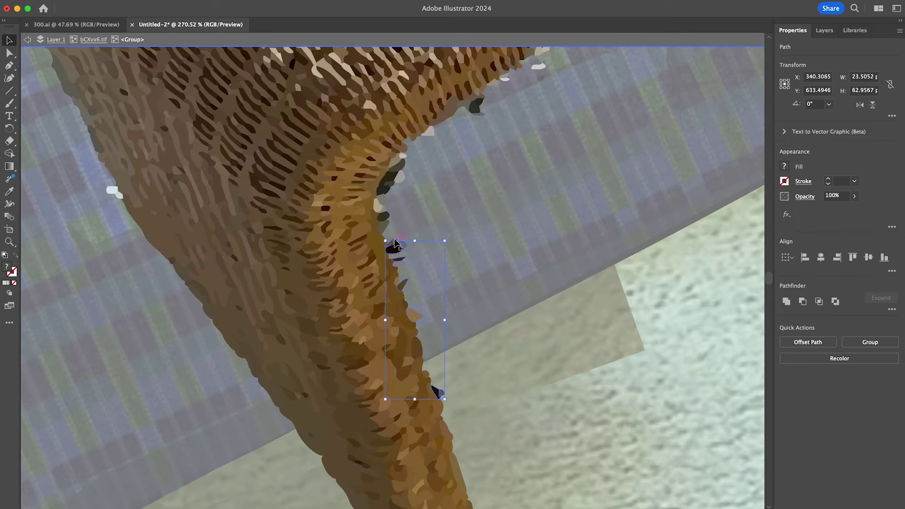
scroll(392, 189, "up", 5)
scroll(392, 189, "right", 4)
left_click(295, 293)
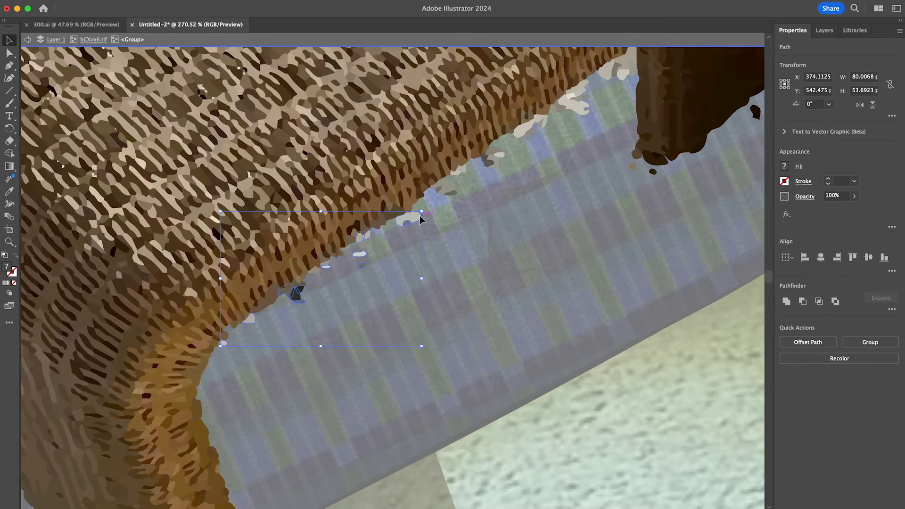
Step: Move the cleaned rattan table aside and position the placed $300 solid wood table photo
key("super+minus")
left_click(434, 283)
key("super+0")
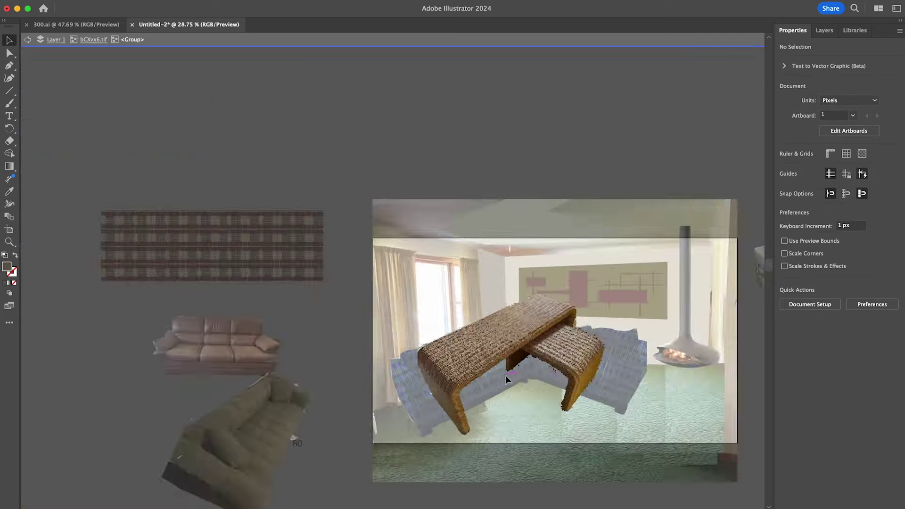
left_click_drag(431, 293, 459, 307)
left_click_drag(459, 307, 460, 307)
double_click(429, 337)
key("t")
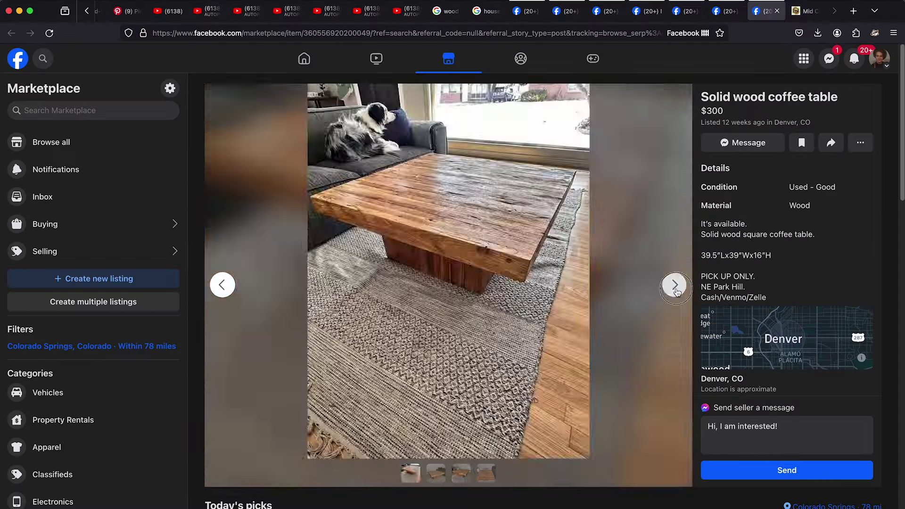
left_click(674, 286)
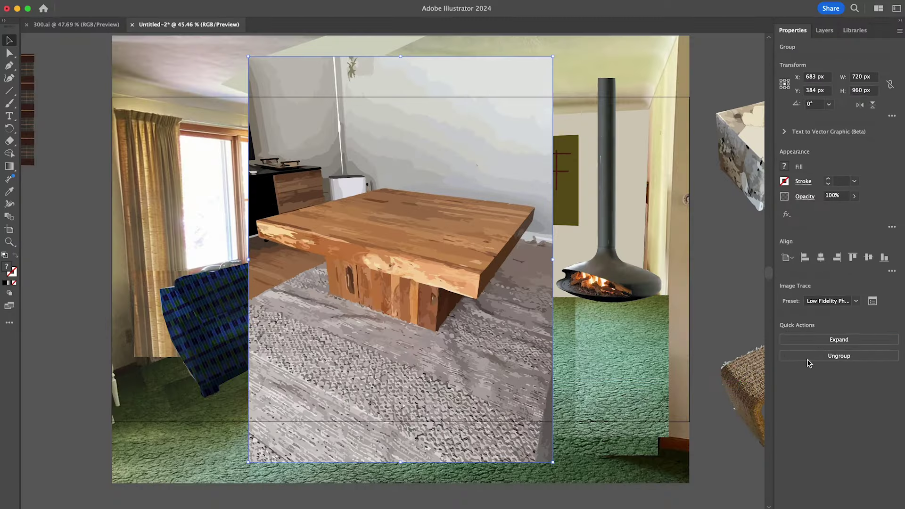
Step: Ungroup the traced wood table and delete its grey carpet background
left_click(808, 363)
double_click(300, 269)
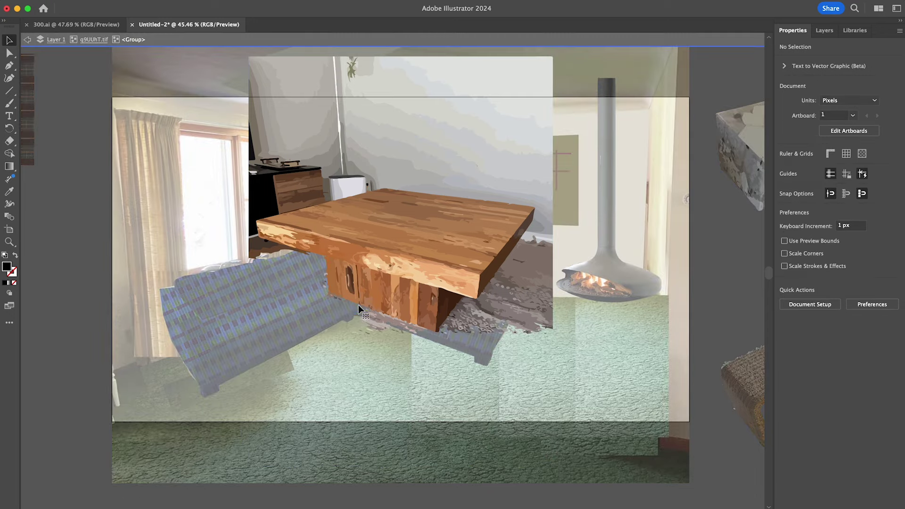
left_click(358, 306)
key("Delete")
left_click(531, 228)
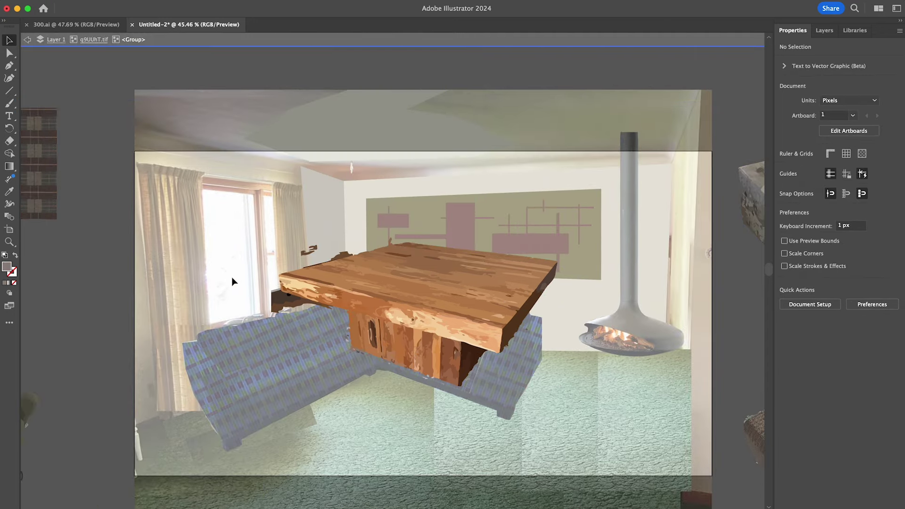
scroll(232, 282, "up", 5)
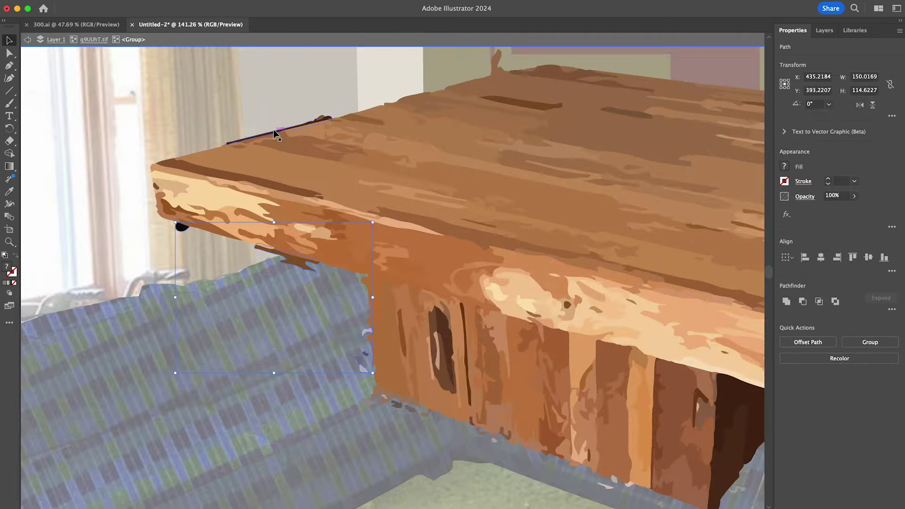
Step: Rework the wall art into a wide dark red rectangle, then exit isolation mode
key("p")
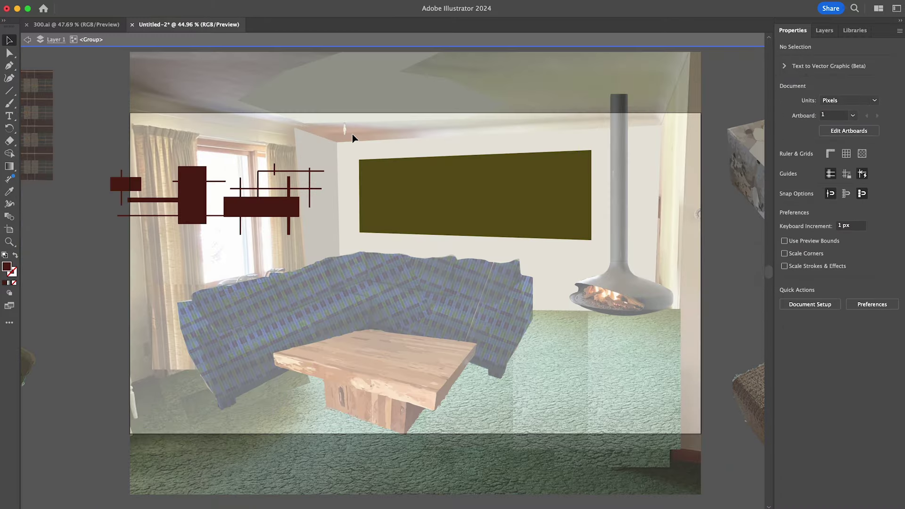
key("b")
left_click_drag(487, 196, 546, 216)
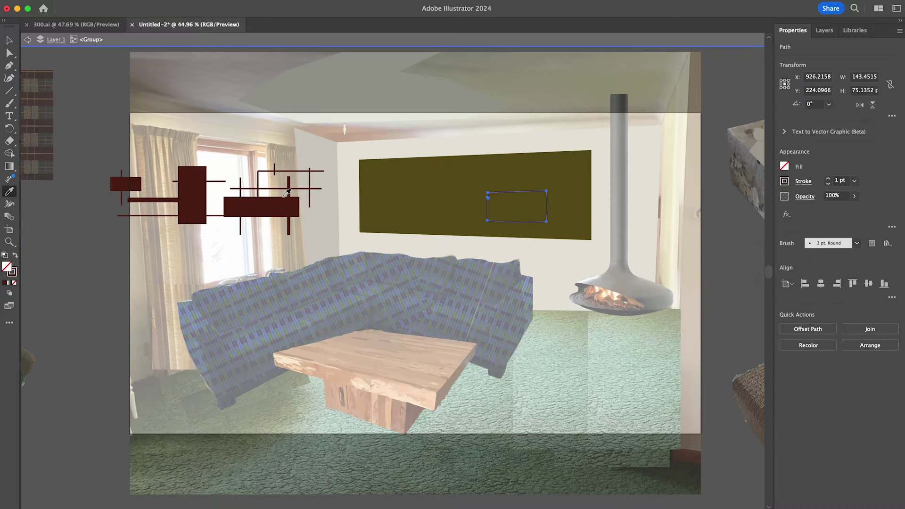
left_click(276, 202)
key("v")
left_click_drag(487, 192, 420, 188)
key("Escape")
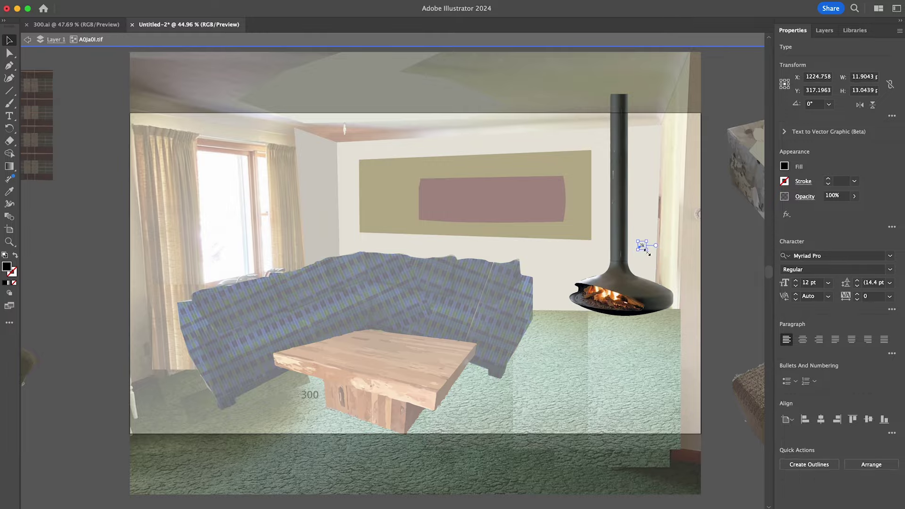
double_click(743, 278)
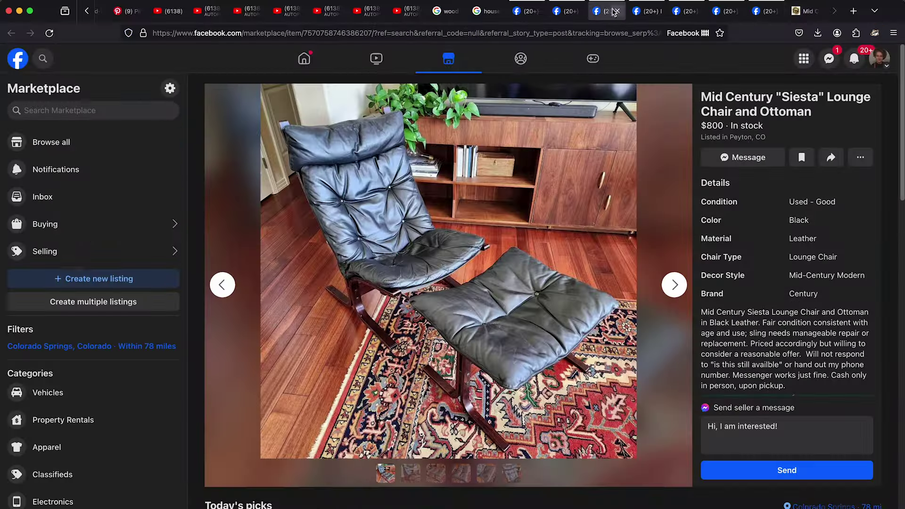
Step: Scroll the under-$100 lounge chair results and open the $75 white leather chair with ottoman
left_click(723, 14)
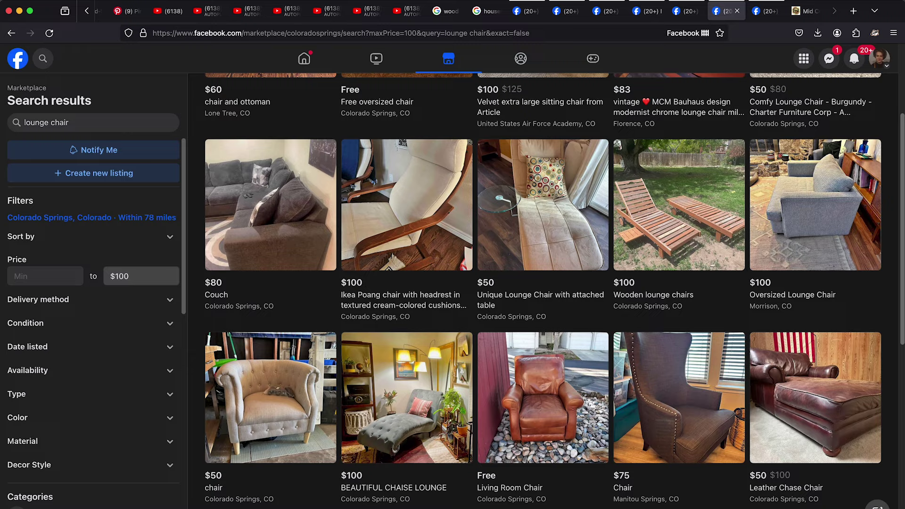
scroll(900, 269, "down", 1)
scroll(900, 270, "down", 20)
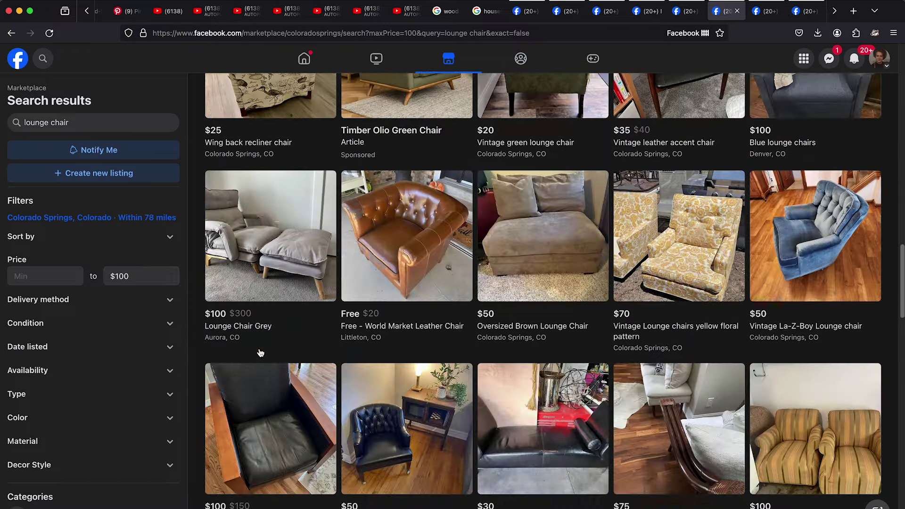
scroll(894, 310, "down", 3)
scroll(894, 310, "down", 12)
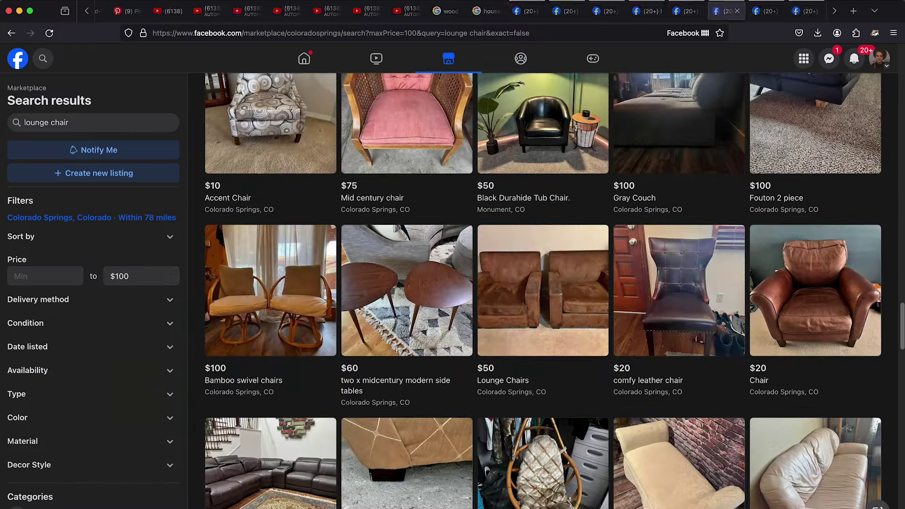
scroll(892, 376, "down", 15)
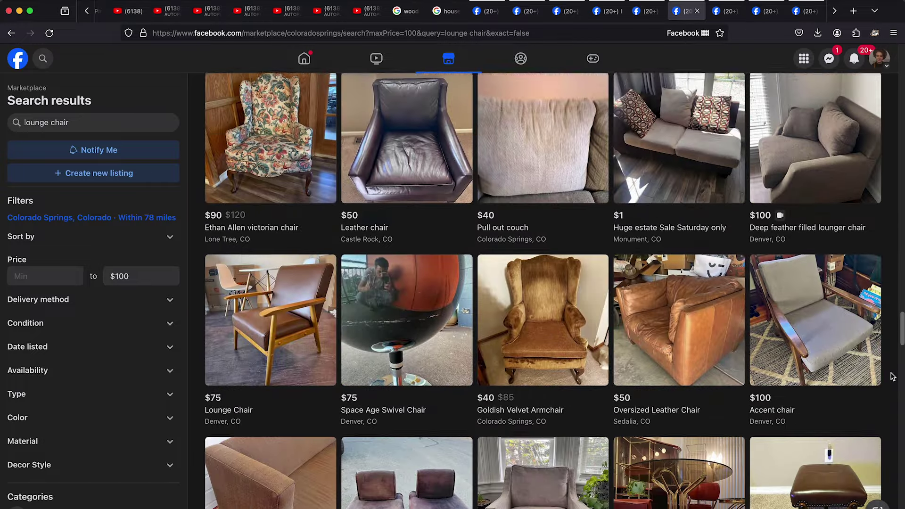
scroll(892, 376, "down", 15)
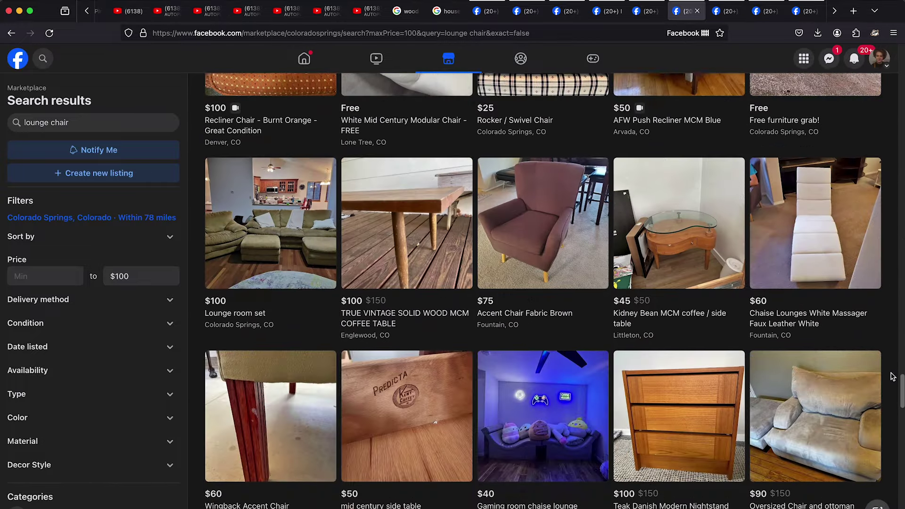
scroll(892, 376, "down", 15)
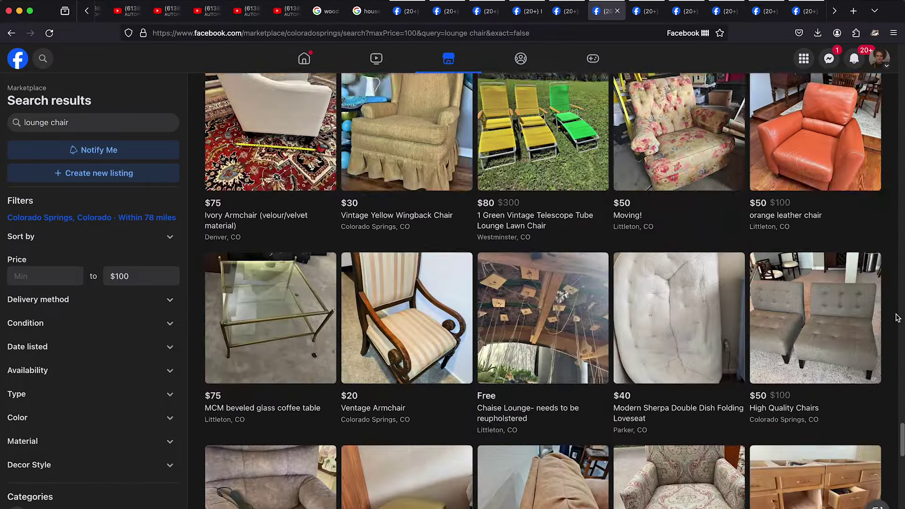
scroll(896, 317, "down", 15)
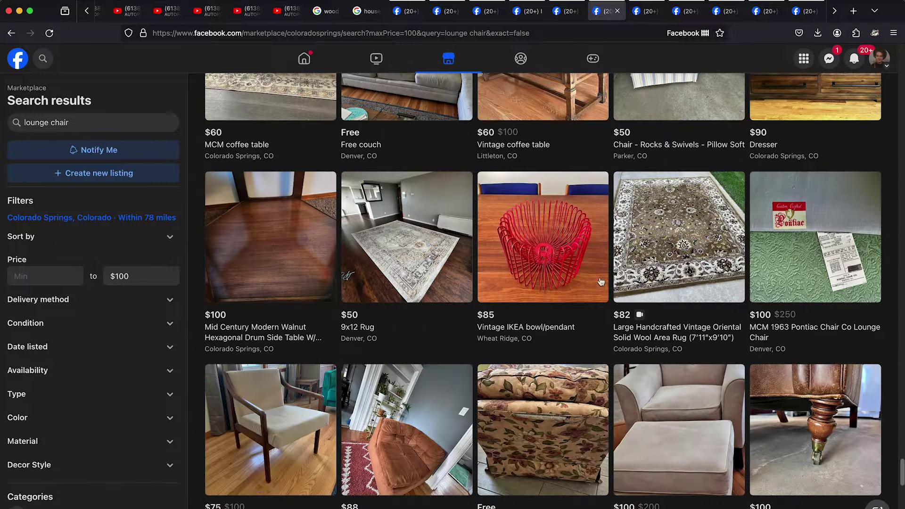
left_click(600, 282)
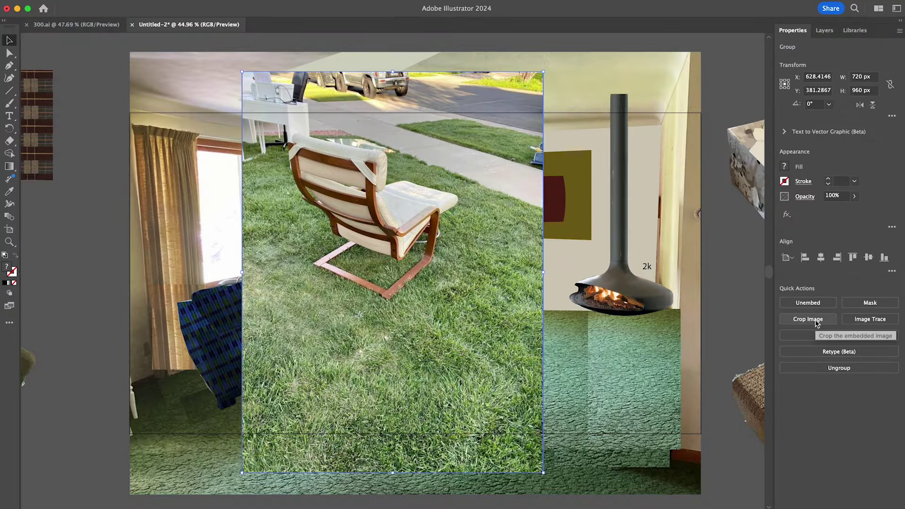
Step: Image Trace the chair photo and delete the street, car and stray pieces above it
left_click(870, 319)
double_click(270, 93)
key("Delete")
scroll(284, 211, "up", 6)
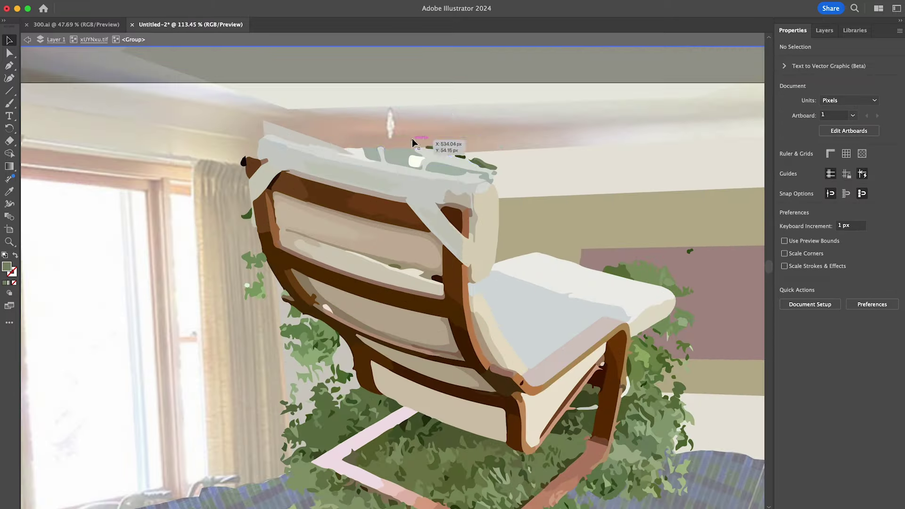
left_click_drag(411, 138, 452, 163)
key("Delete")
Step: Remove a point from the chair-top path and reposition the ivy leaf under the chair
key("-")
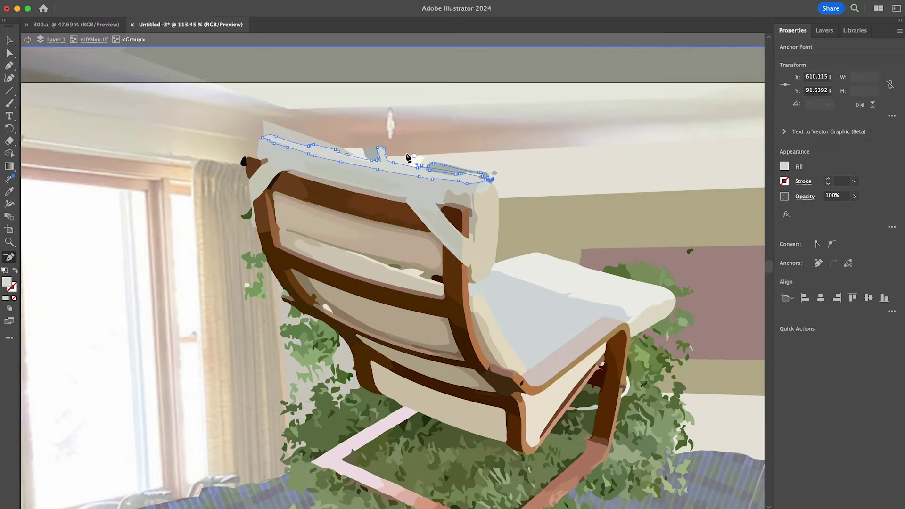
key("v")
left_click(298, 129)
left_click(388, 186)
scroll(227, 226, "down", 3)
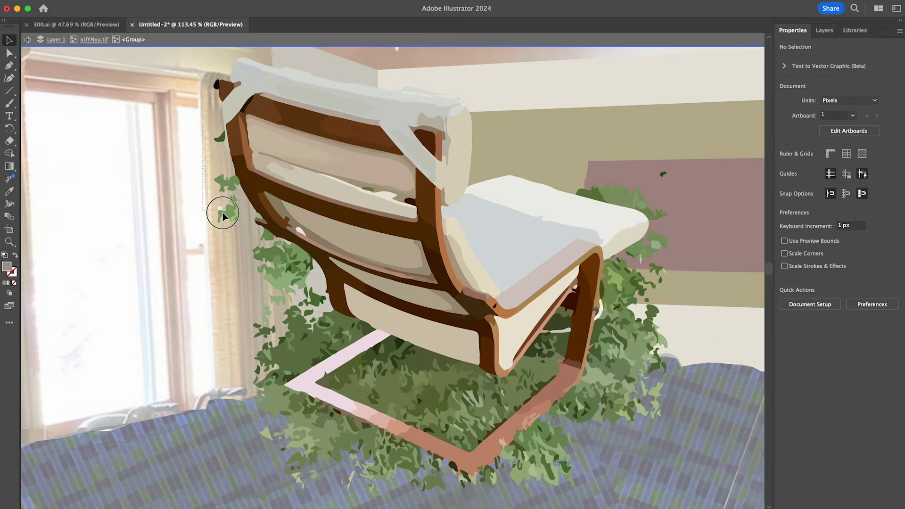
left_click_drag(227, 225, 289, 268)
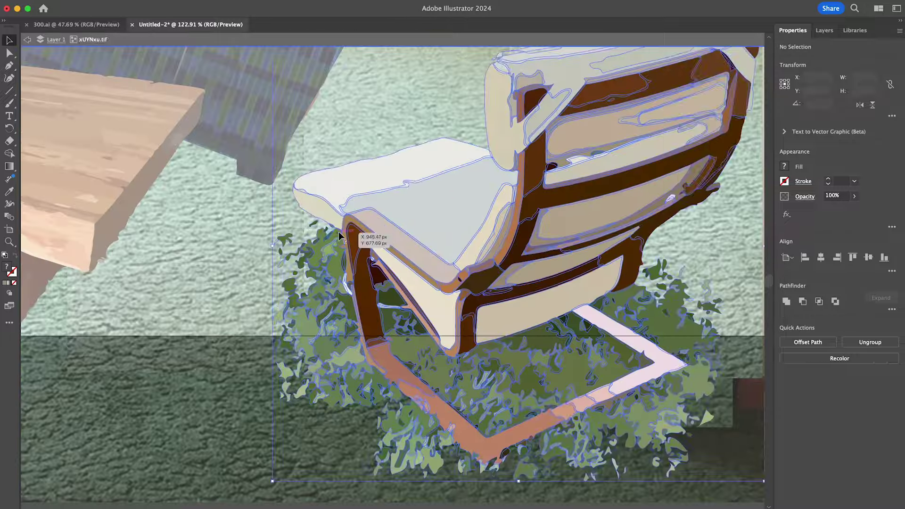
left_click(358, 377)
Step: Delete the foliage clumps, leaves and leftover pieces around the chair's base
left_click(410, 435)
left_click_drag(415, 471, 569, 448)
left_click(613, 438)
key("Delete")
left_click_drag(646, 311, 620, 318)
key("Delete")
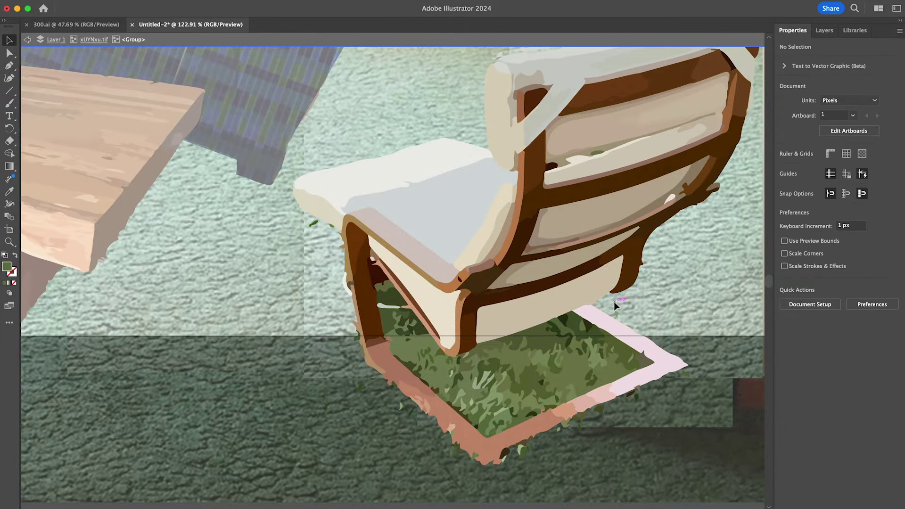
left_click(412, 344)
key("Delete")
left_click_drag(395, 330, 417, 365)
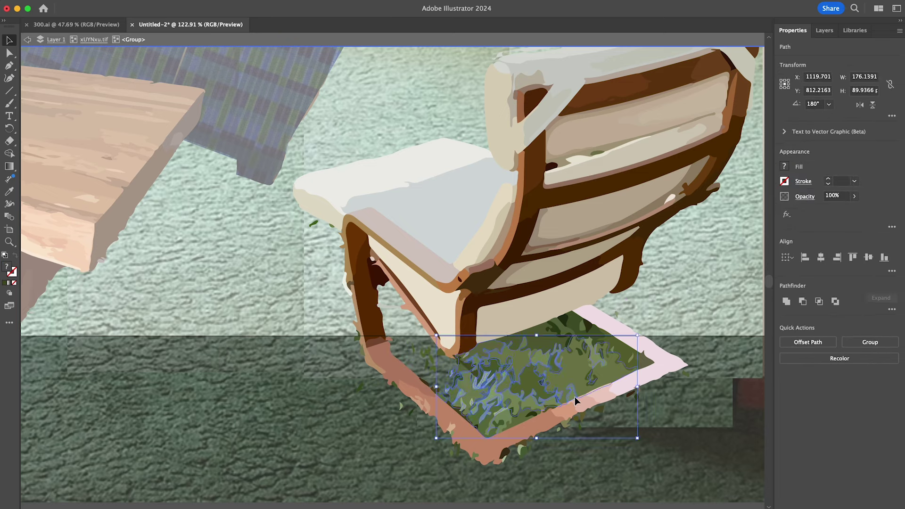
key("Delete")
left_click(464, 396)
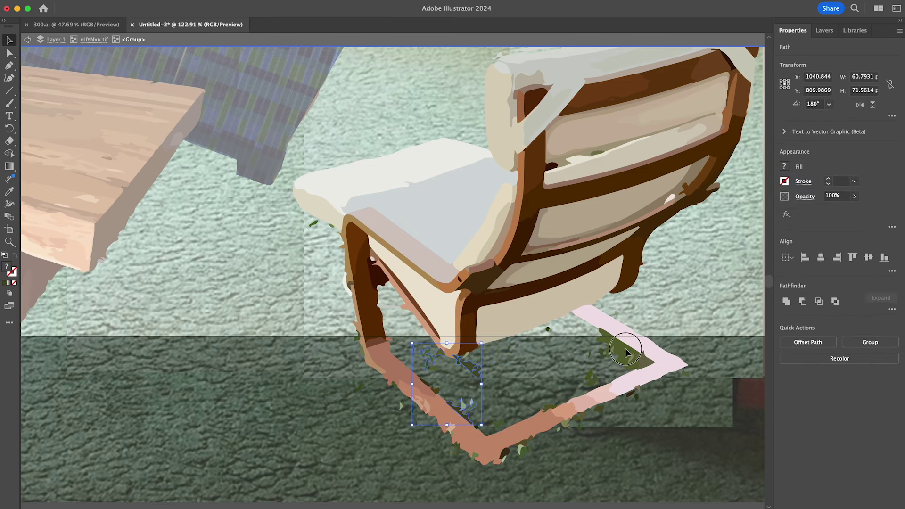
Step: Draw a text box beside the chair for its 75 price and leave the isolated group
key("super+0")
left_click_drag(628, 364, 642, 377)
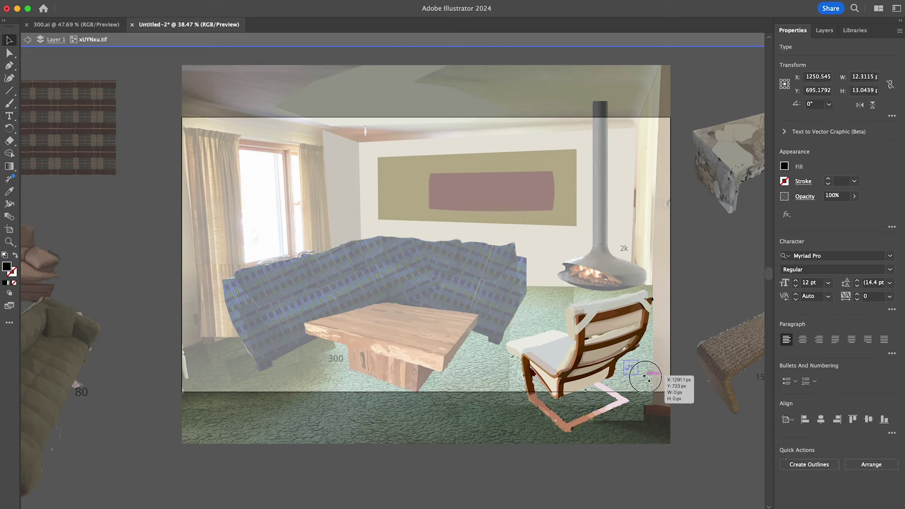
double_click(699, 411)
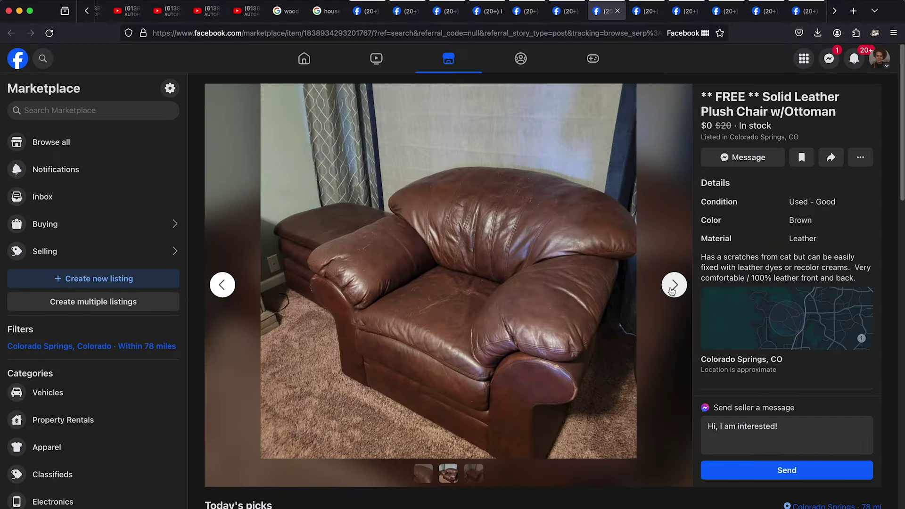
Step: Close the unwanted leather chair, Chaise Lounges and Ikea Poang listing tabs
left_click(673, 285)
left_click(645, 14)
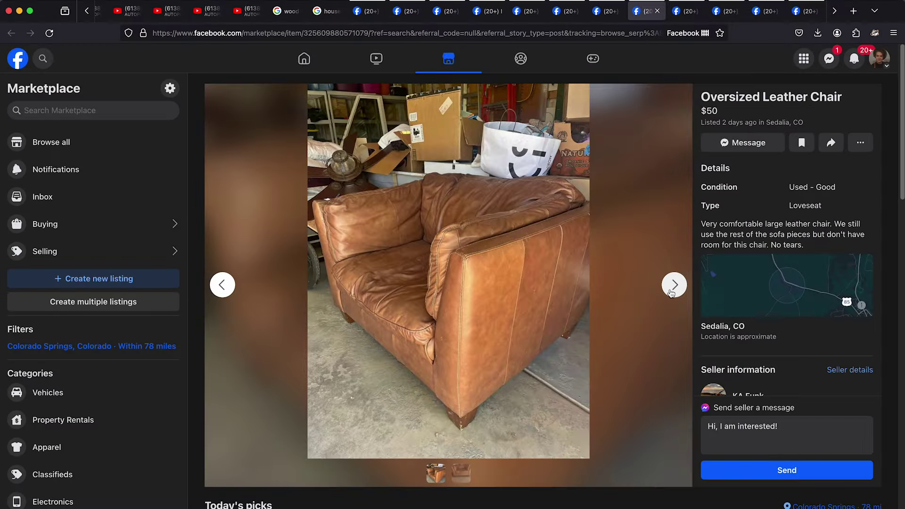
key("ctrl+Tab")
key("ctrl+w")
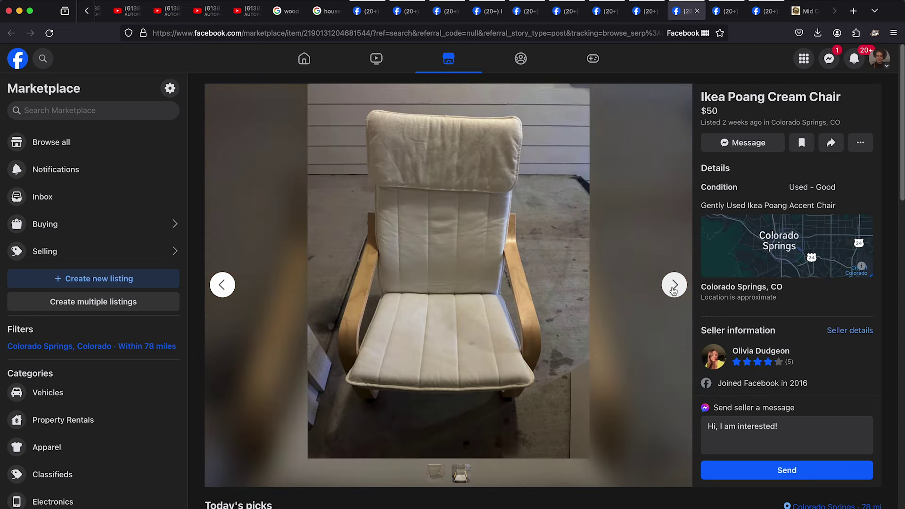
key("ctrl+w")
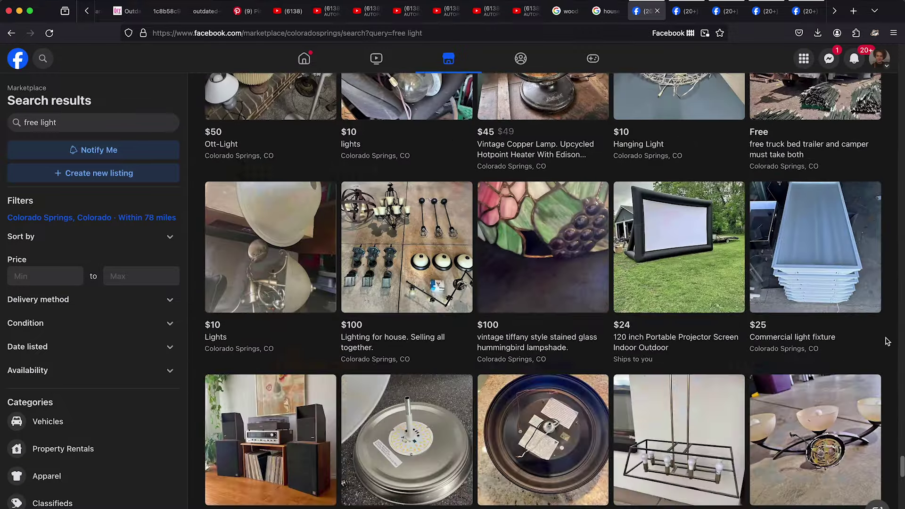
Step: Browse the free light results and save the $5 Lamp listing
scroll(887, 341, "down", 15)
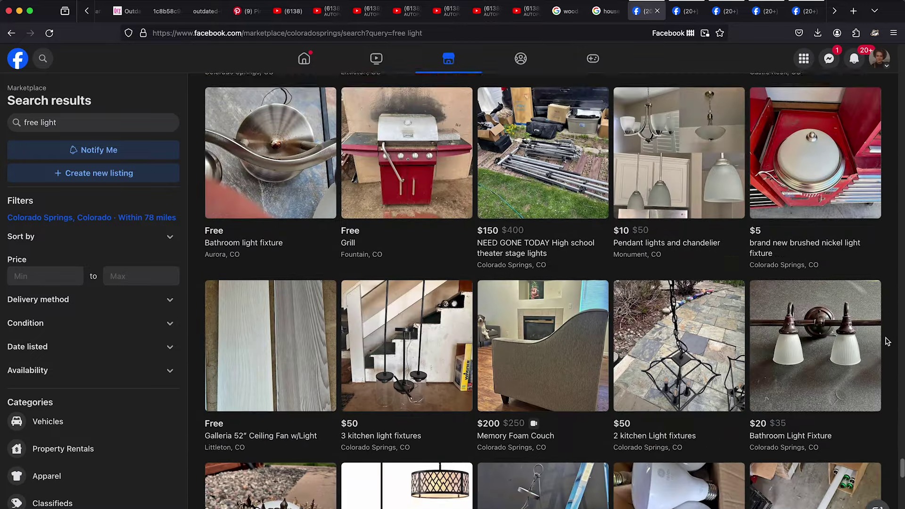
scroll(890, 287, "down", 15)
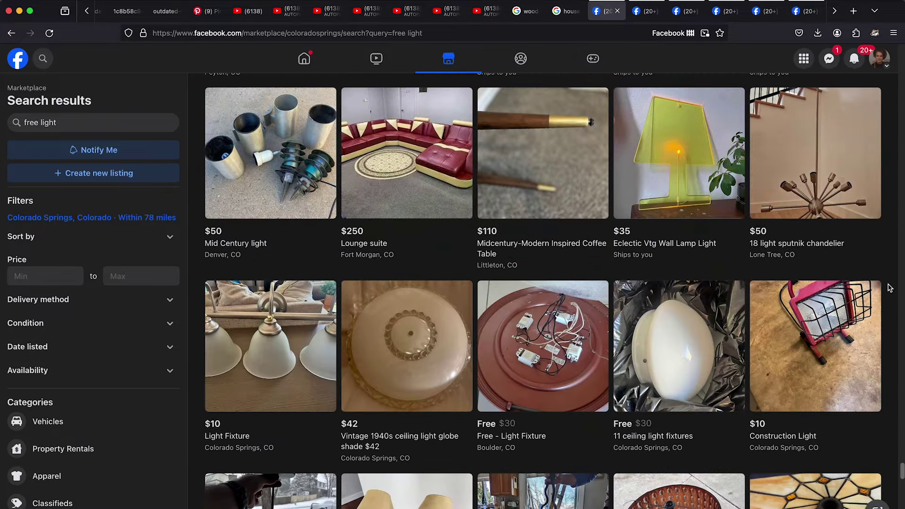
scroll(890, 288, "down", 15)
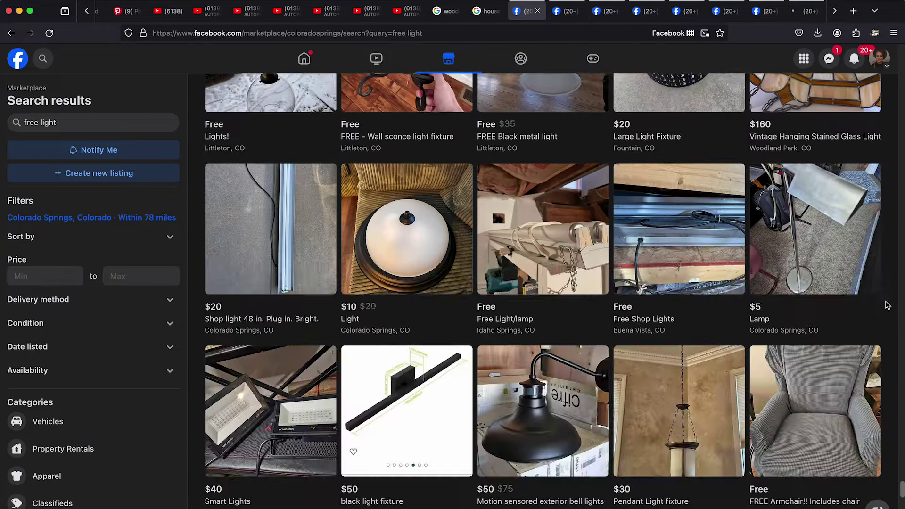
scroll(886, 305, "down", 20)
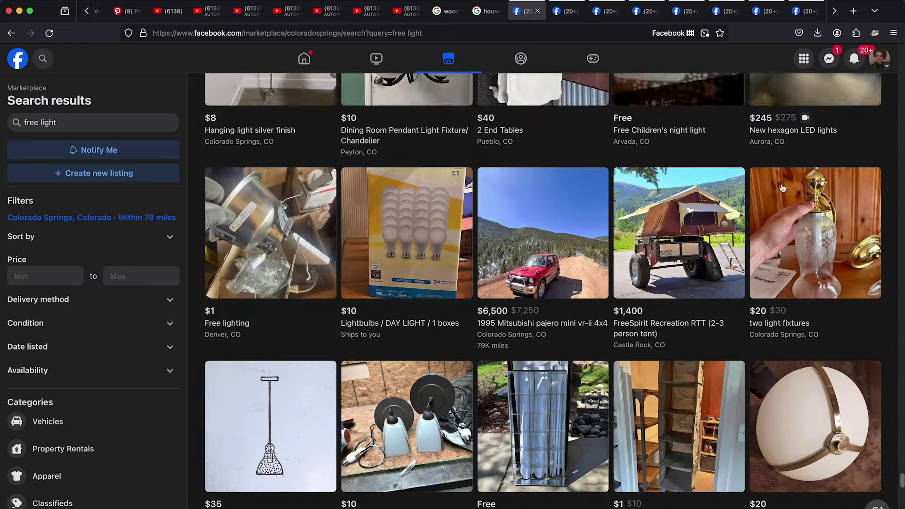
scroll(674, 175, "down", 20)
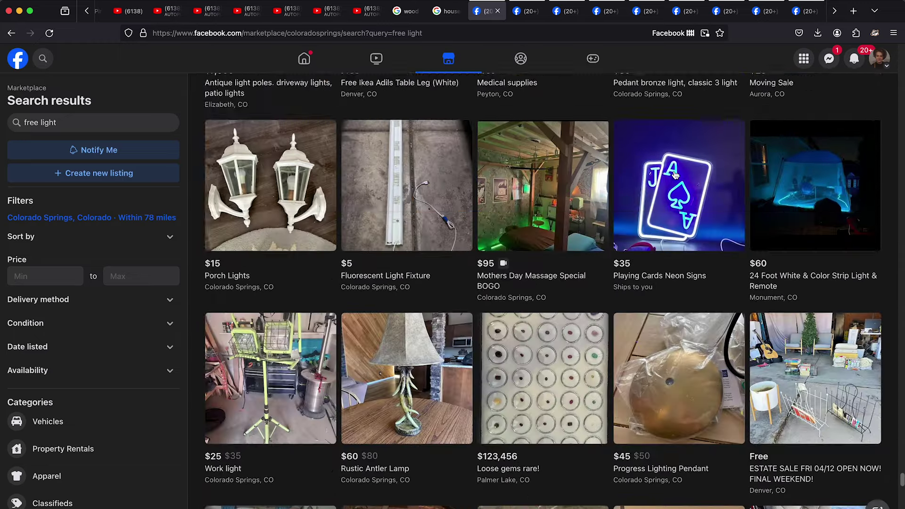
scroll(892, 362, "down", 10)
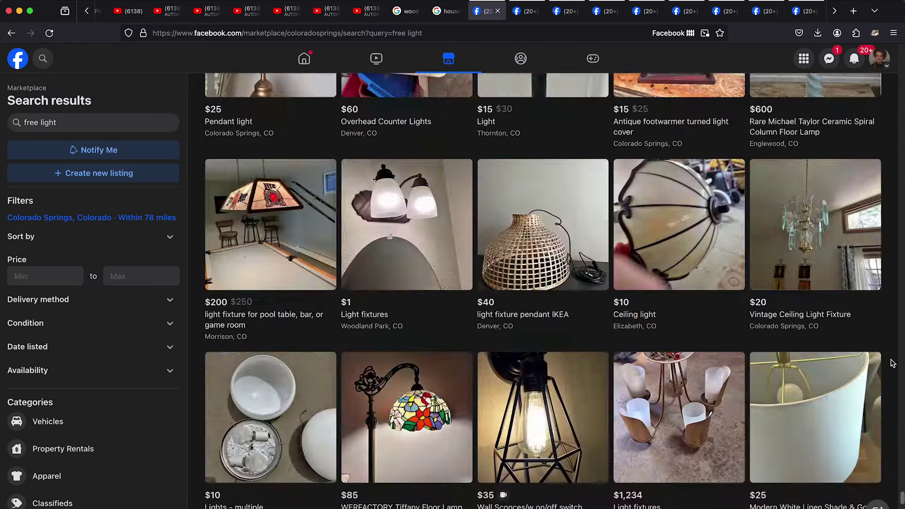
key("ctrl+Tab")
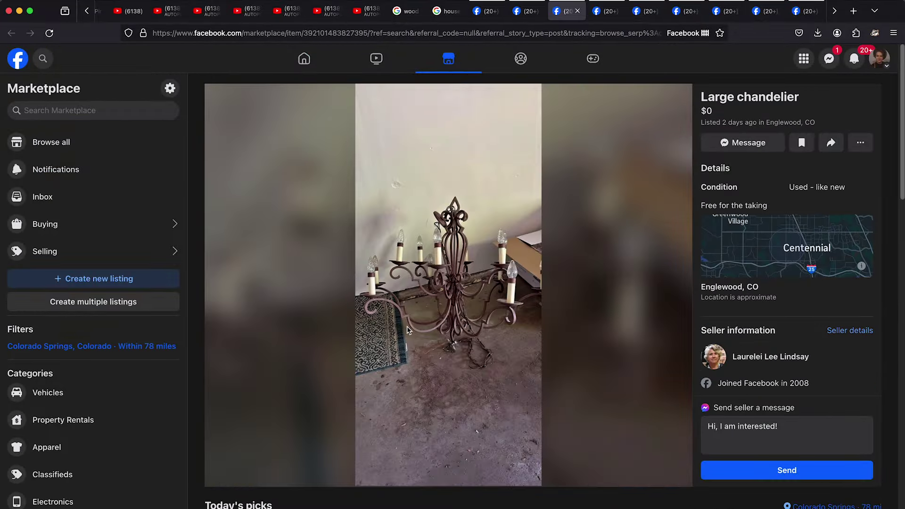
key("ctrl+Tab")
left_click(801, 157)
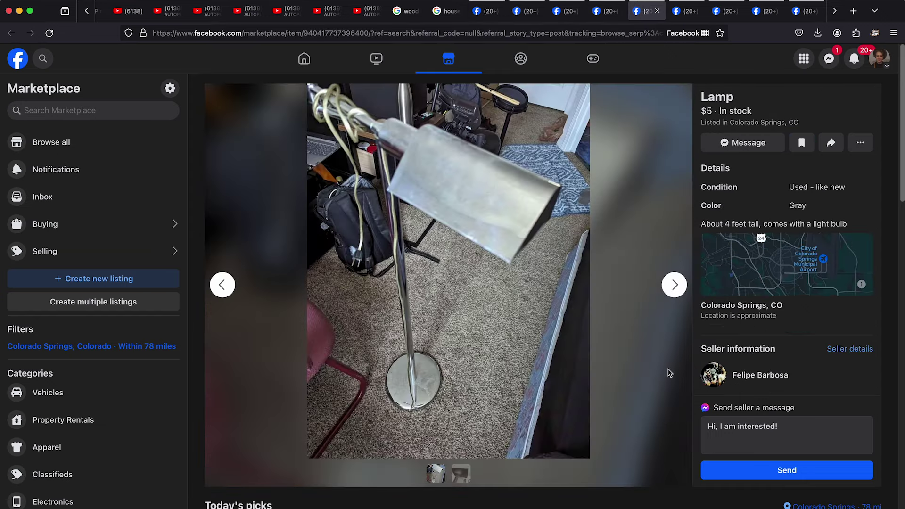
Step: Search for a 'chrome floor bankers light' and trace the floor lamp photo into vectors
left_click(853, 11)
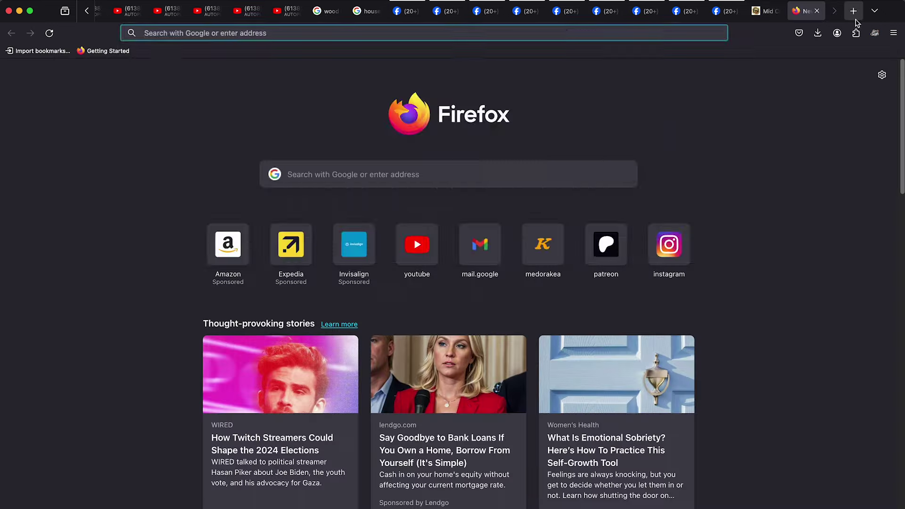
type("chrome floor bankers light")
key("Return")
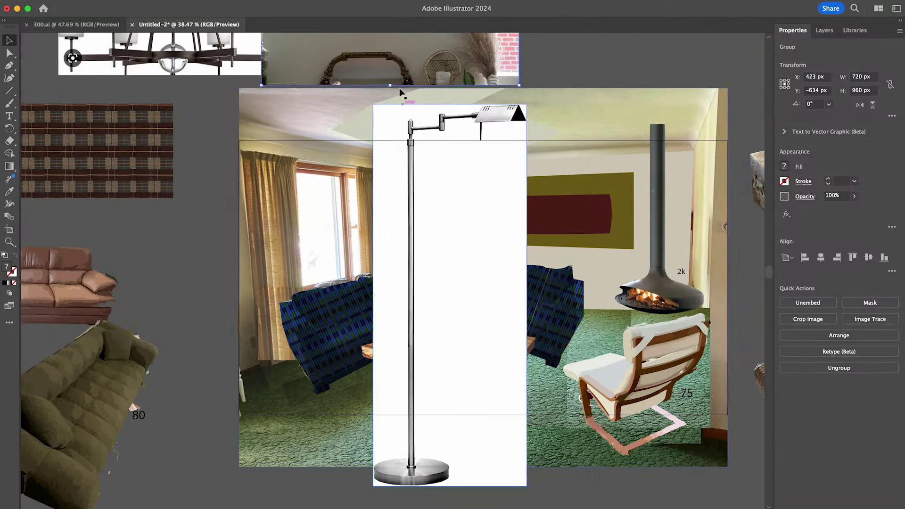
left_click(870, 339)
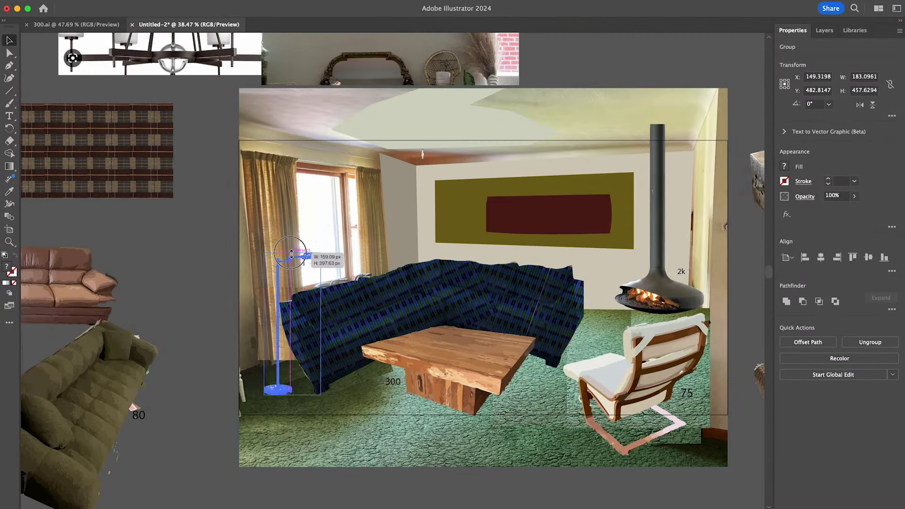
Step: Revert the shrunken floor lamp by the window to its original photo
left_click(212, 273)
left_click(304, 240)
key("ctrl+z")
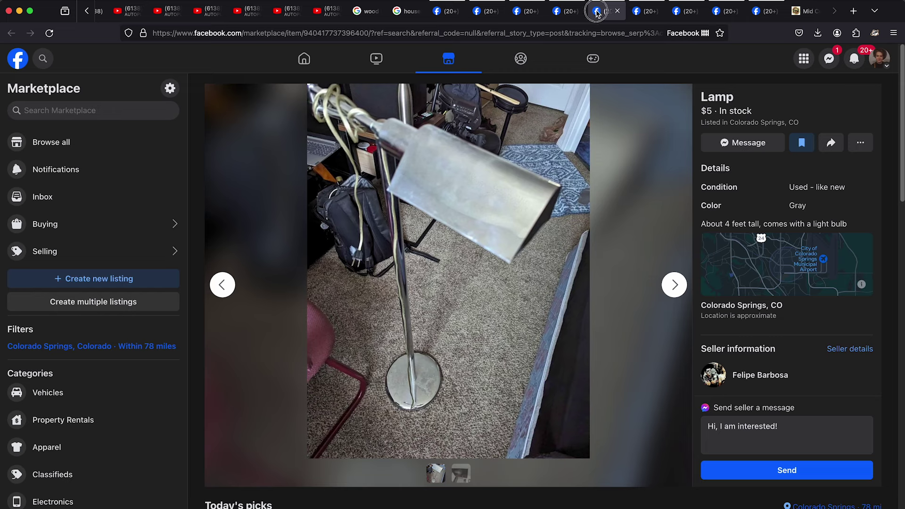
Step: Search Google for a 'better homes and gardens wall sconce'
left_click(647, 11)
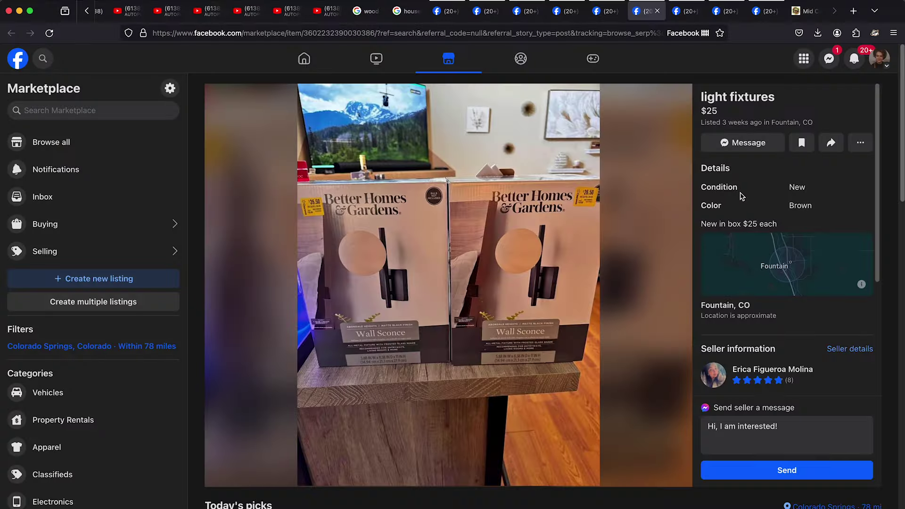
key("ctrl+t")
type("better")
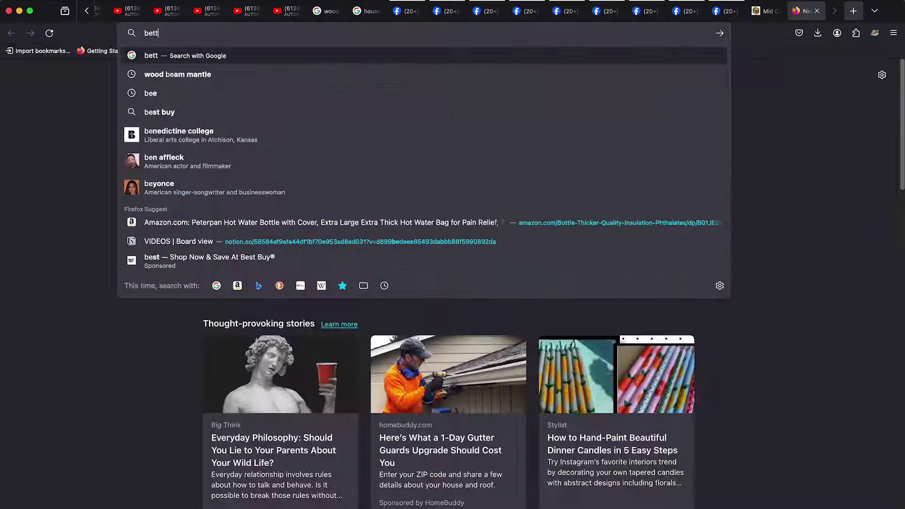
type(" homes and gardens wall sconce")
key("Return")
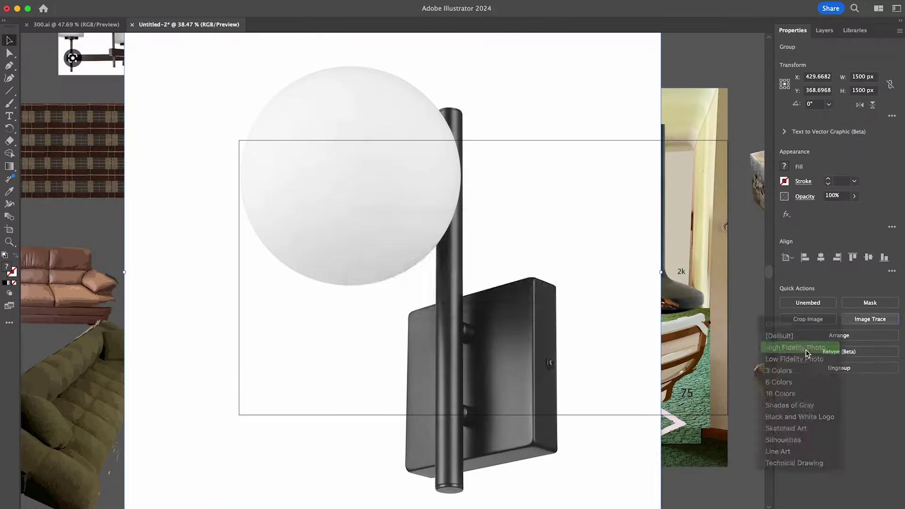
Step: Trace the sconce image, place the sconces on the left wall, and edit their 50 price label
left_click(750, 349)
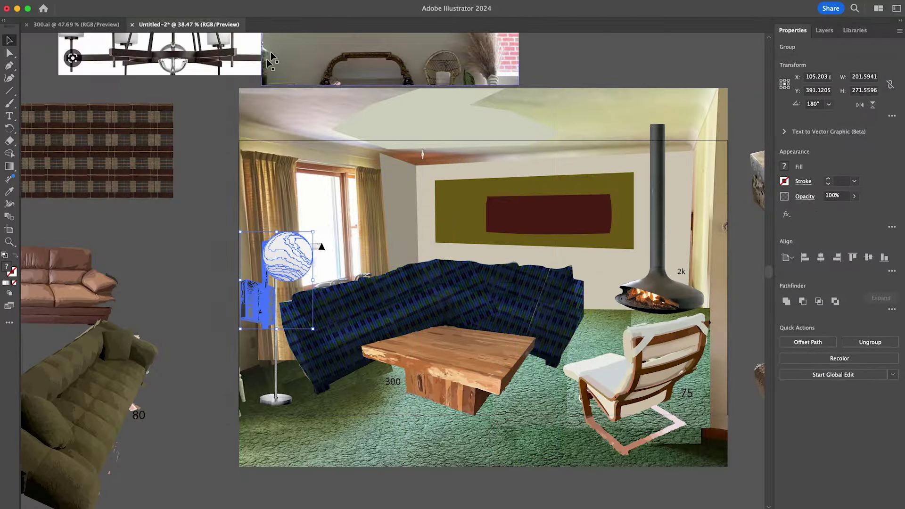
mouse_move(290, 288)
left_mouse_down()
mouse_move(414, 229)
mouse_move(410, 221)
left_mouse_up()
left_click(196, 366)
left_click(414, 223)
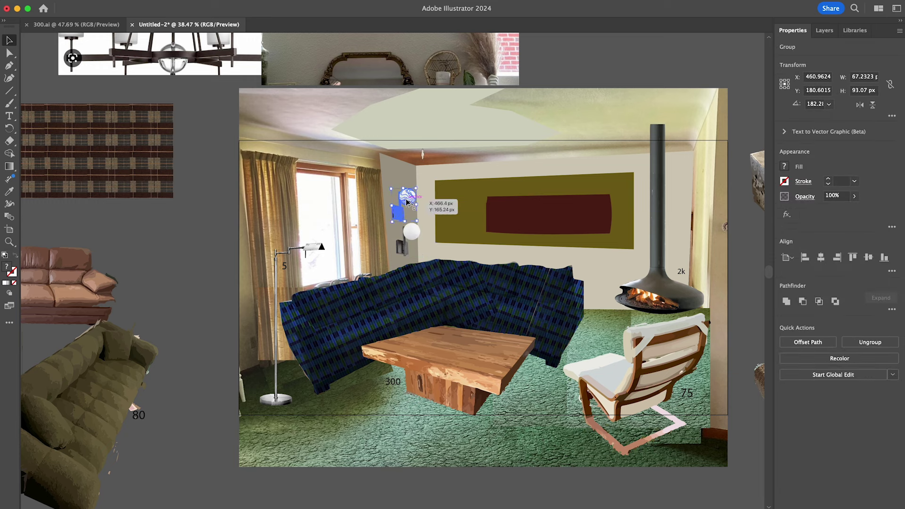
left_click_drag(409, 194, 409, 193)
left_click(426, 207)
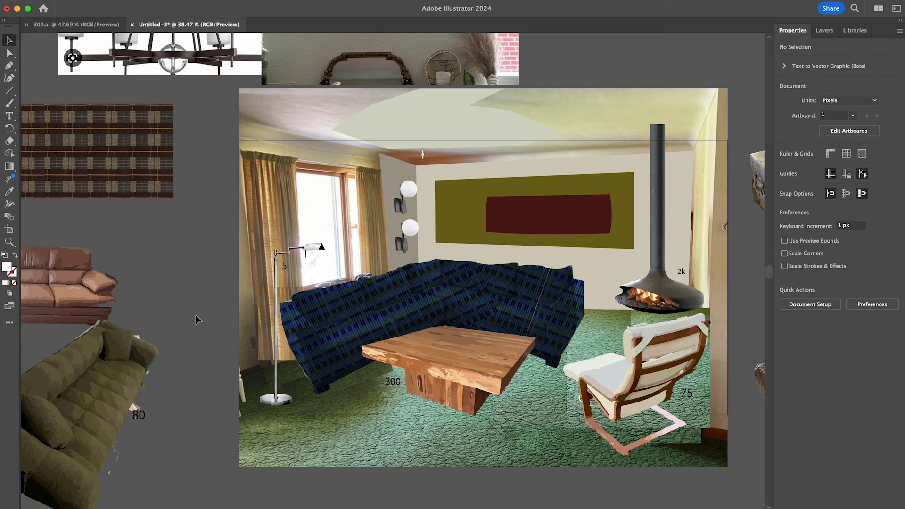
double_click(416, 205)
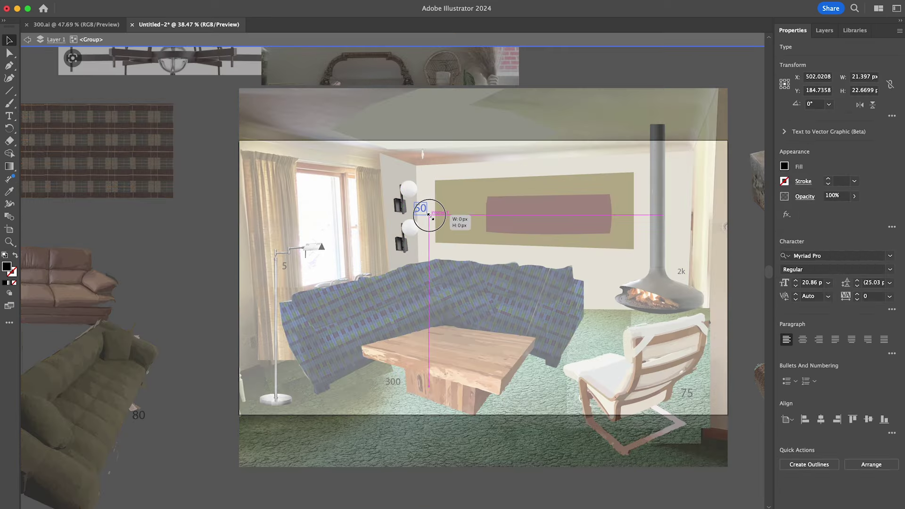
double_click(219, 261)
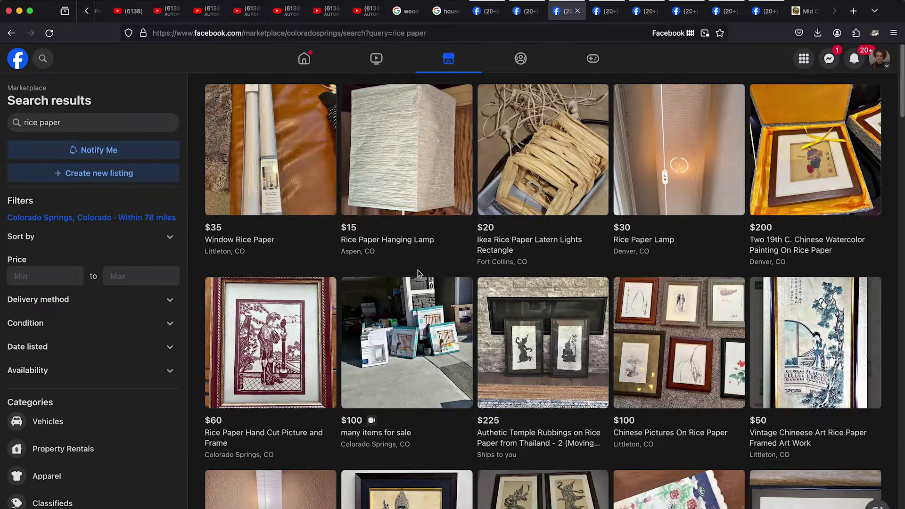
Step: Open the Rice Paper 15A Pendant Light product and copy its image
scroll(418, 274, "down", 20)
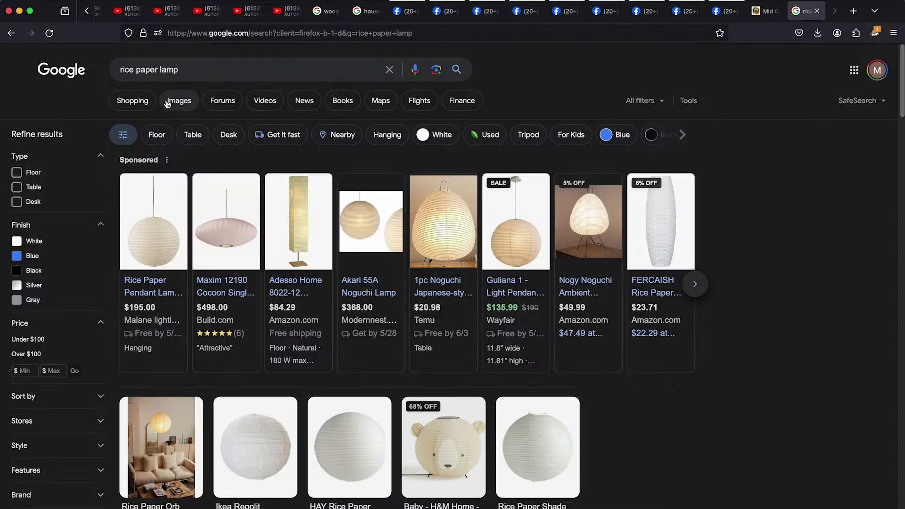
scroll(490, 147, "down", 3)
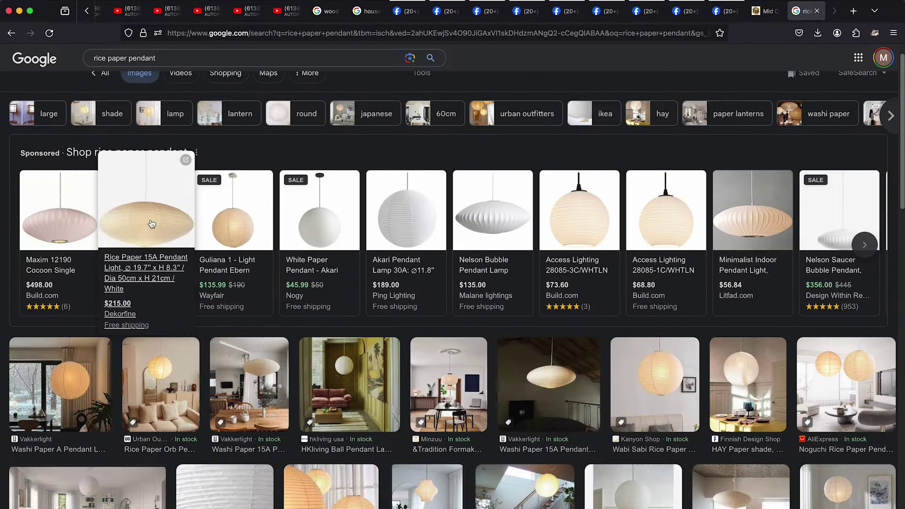
left_click(151, 223)
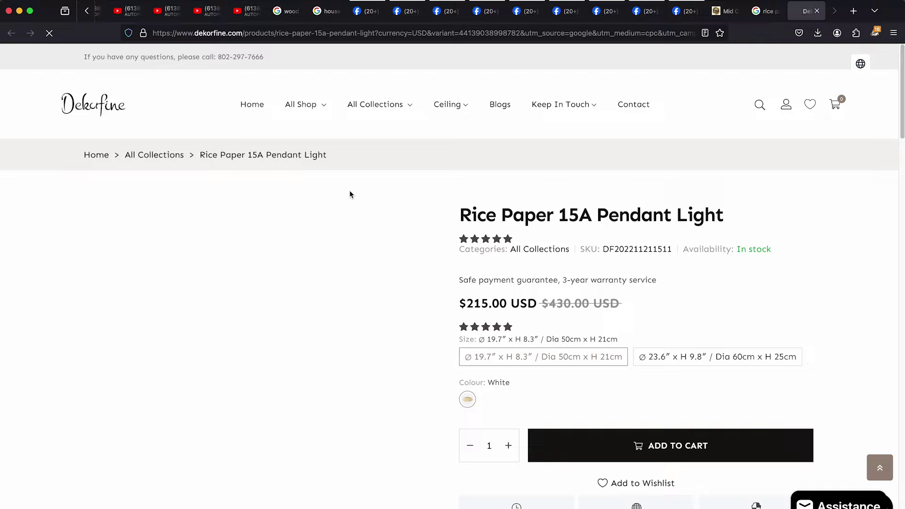
right_click(421, 347)
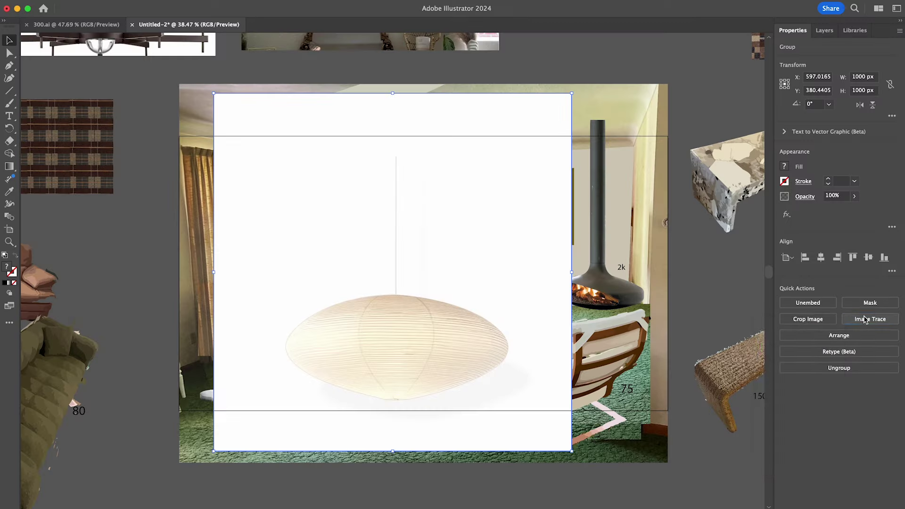
Step: Trace the placed pendant image and shrink it to hang near the ceiling
left_click(867, 317)
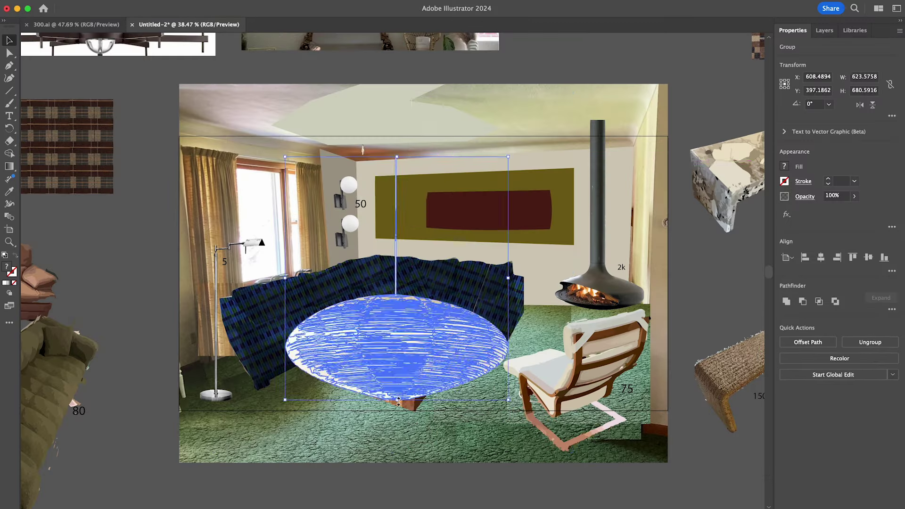
mouse_move(398, 401)
left_mouse_down()
mouse_move(434, 203)
mouse_move(424, 178)
mouse_move(443, 179)
left_mouse_up()
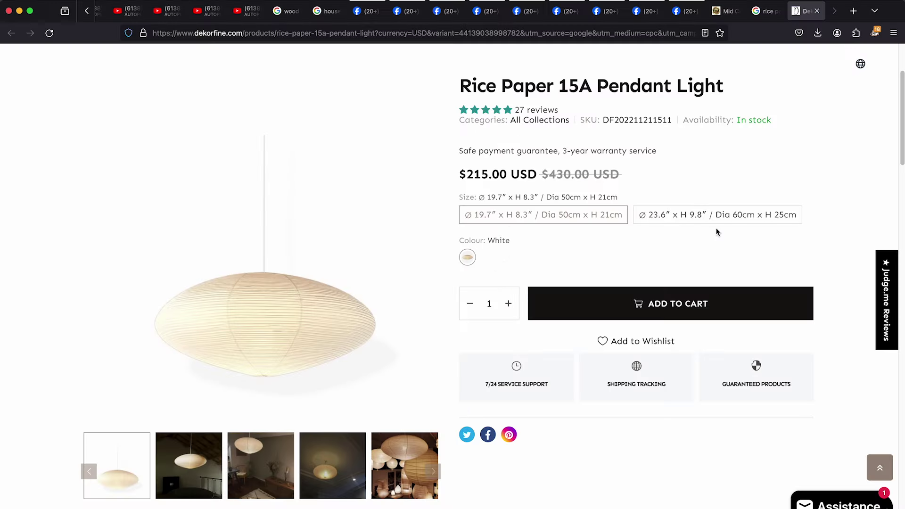
Step: Choose the 60cm pendant size, then close the House Beautiful article
left_click(716, 218)
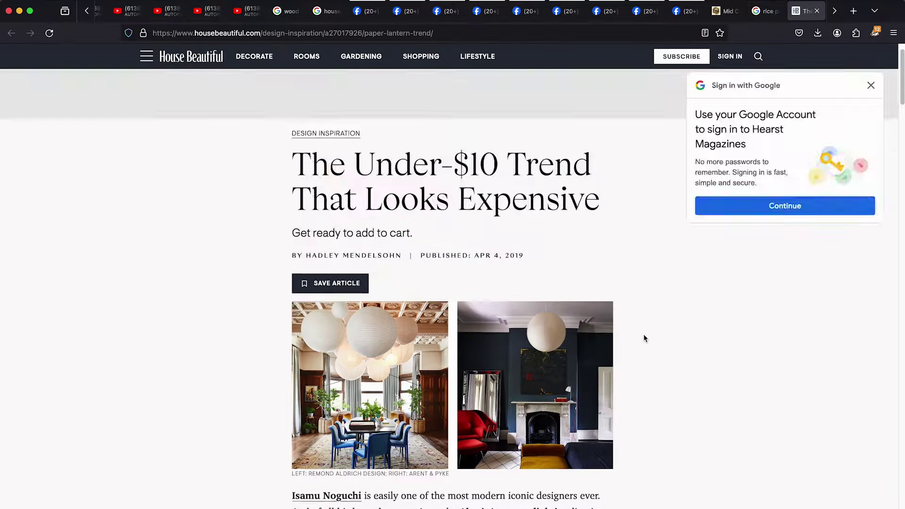
scroll(664, 341, "down", 10)
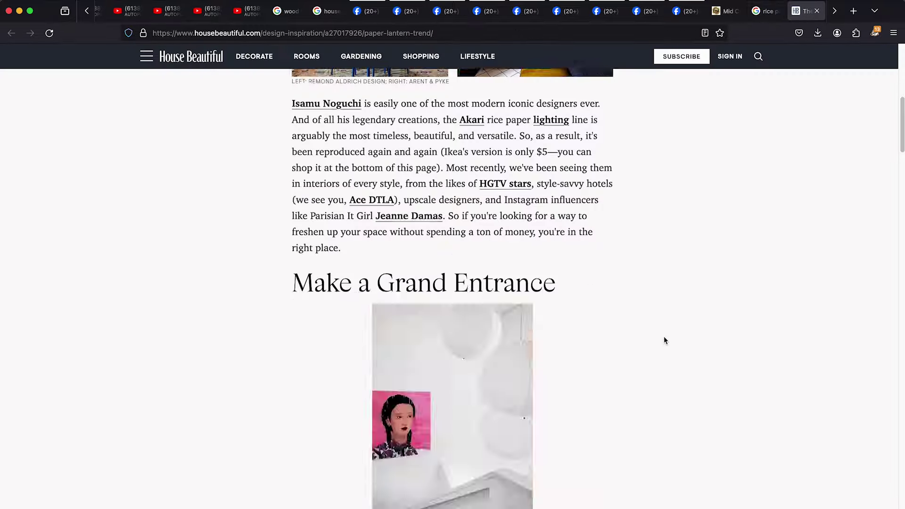
scroll(664, 340, "down", 15)
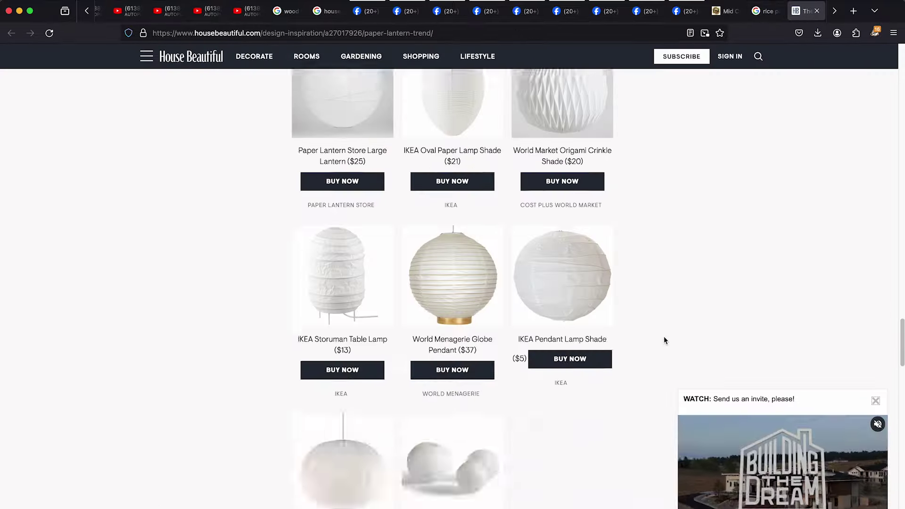
scroll(664, 339, "up", 20)
middle_click(795, 10)
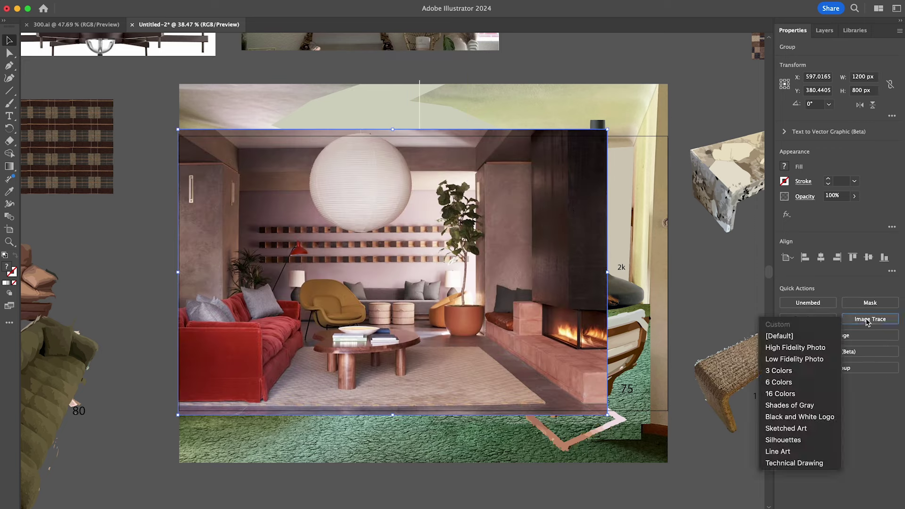
Step: Trace the room photo into vector art and delete the first stray pieces beside the lantern
left_click(795, 347)
double_click(405, 430)
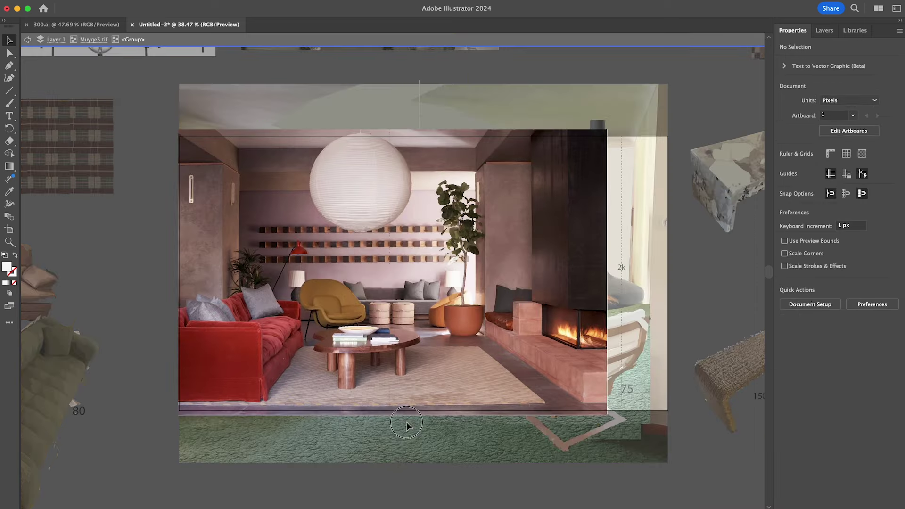
scroll(422, 236, "up", 5)
left_click(427, 336)
key("Delete")
left_click(420, 306)
key("Delete")
scroll(416, 382, "left", 5)
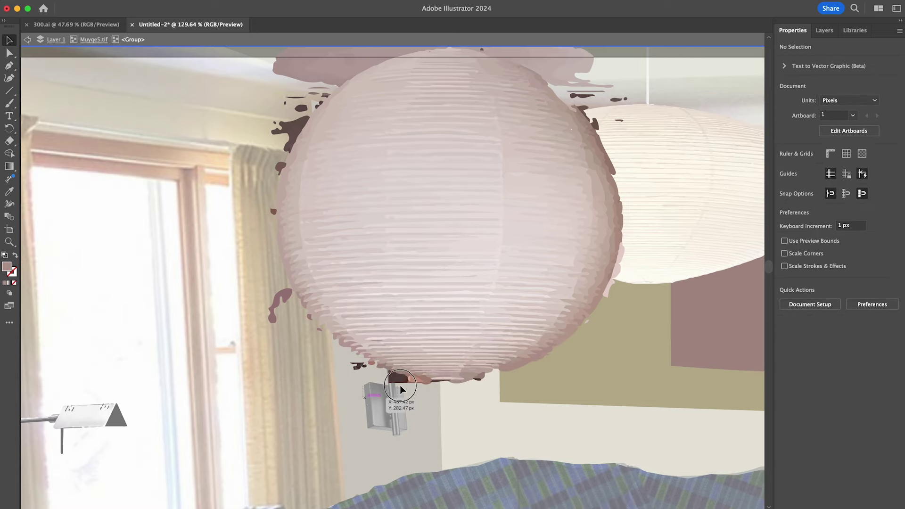
left_click(313, 326)
key("Delete")
Step: Delete the remaining stray fragments around the lantern top
scroll(315, 329, "up", 5)
left_click(499, 201)
key("Delete")
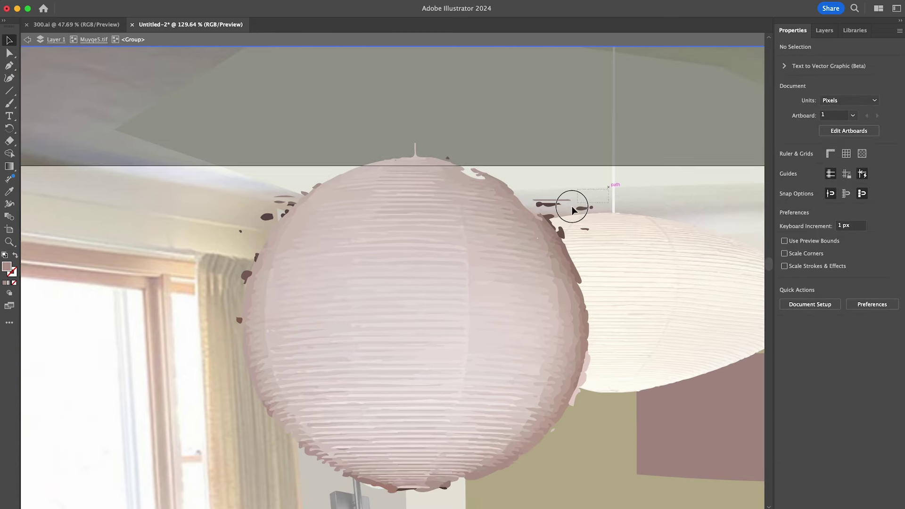
left_click(550, 221)
scroll(307, 238, "up", 5)
left_click(307, 239, "shift")
key("Delete")
scroll(491, 121, "down", 4)
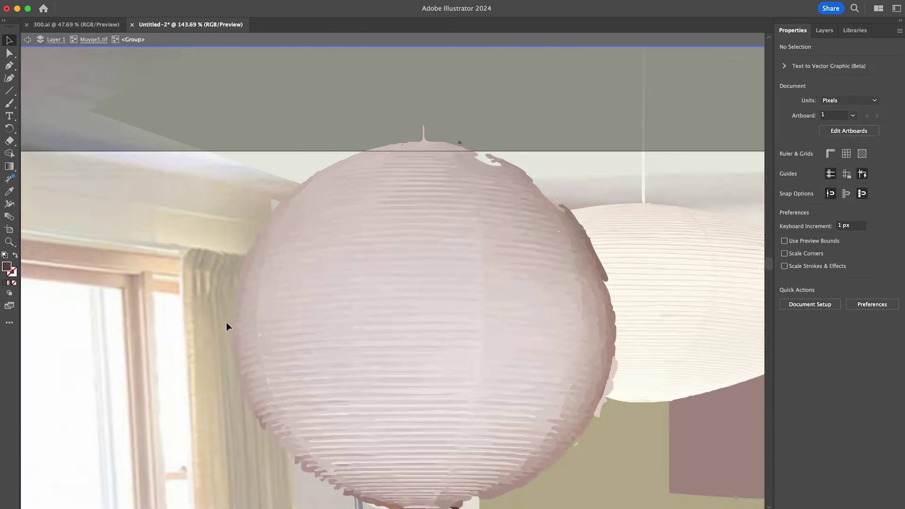
scroll(491, 121, "down", 2)
Step: Reshape the lantern top by moving an anchor, then shift the lantern up and slightly right
left_click(582, 337)
key("Delete")
key("a")
scroll(390, 196, "up", 5)
left_click_drag(406, 155, 366, 127)
scroll(485, 207, "down", 10)
key("v")
left_click_drag(416, 207, 397, 195)
left_click(525, 80)
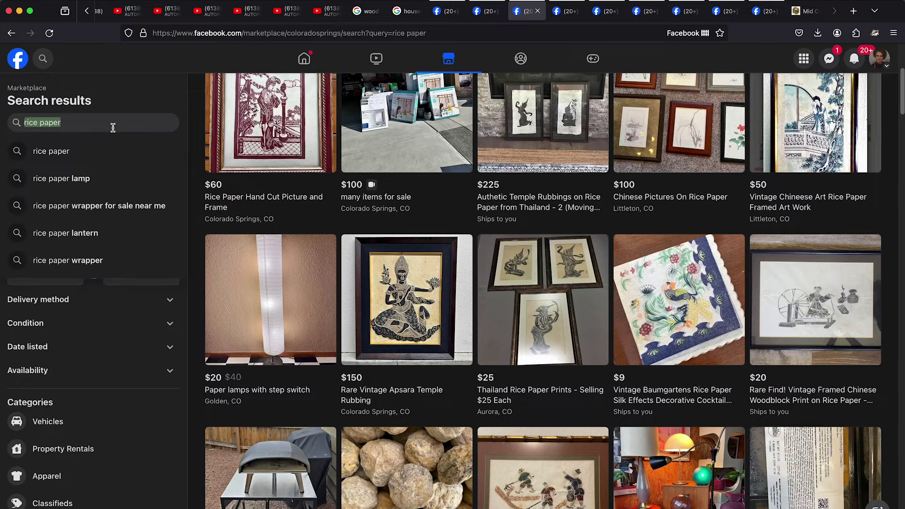
type("fabric")
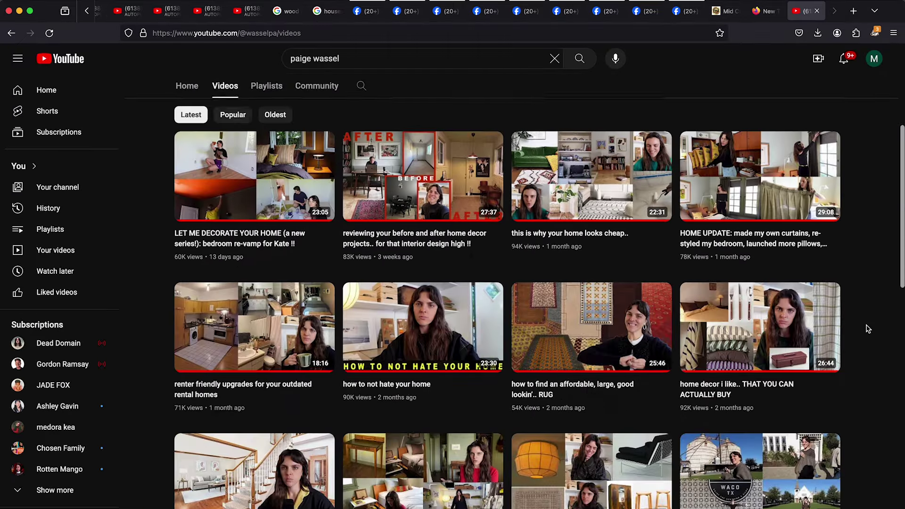
Step: Play the 'my favorite home tours on youtube !' video and skip ahead twice
scroll(867, 328, "down", 8)
left_click(270, 394)
key("Right")
key("Right")
key("Right")
key("Right")
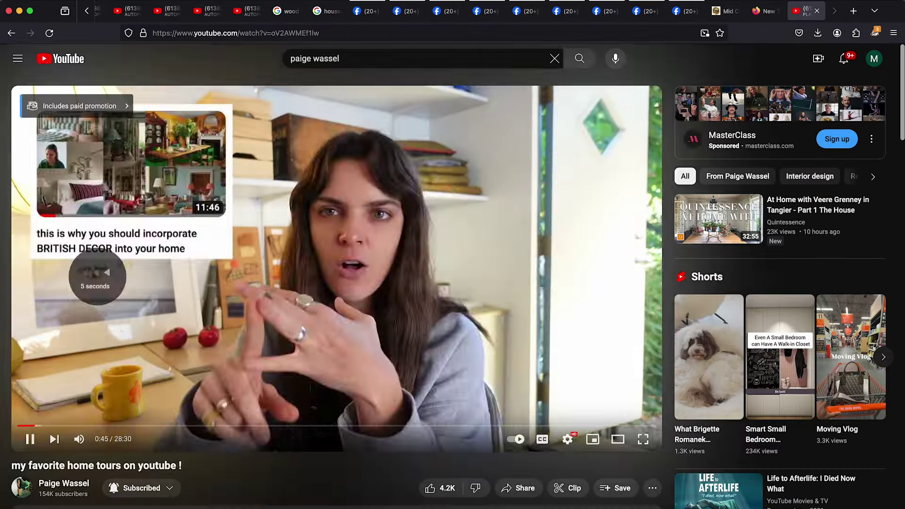
key("Right")
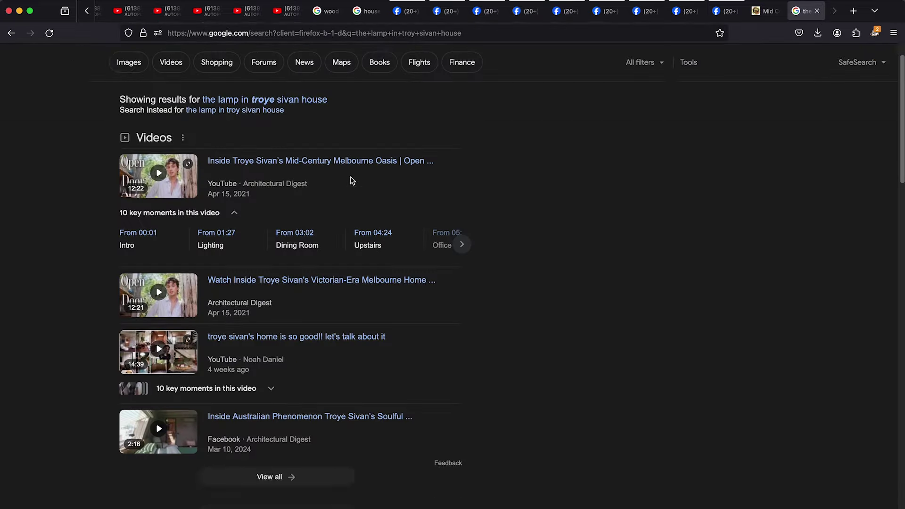
Step: Open the Chatty Chums article from the results and scroll through it
scroll(351, 180, "down", 7)
left_click(264, 185)
scroll(757, 301, "down", 10)
scroll(758, 301, "down", 5)
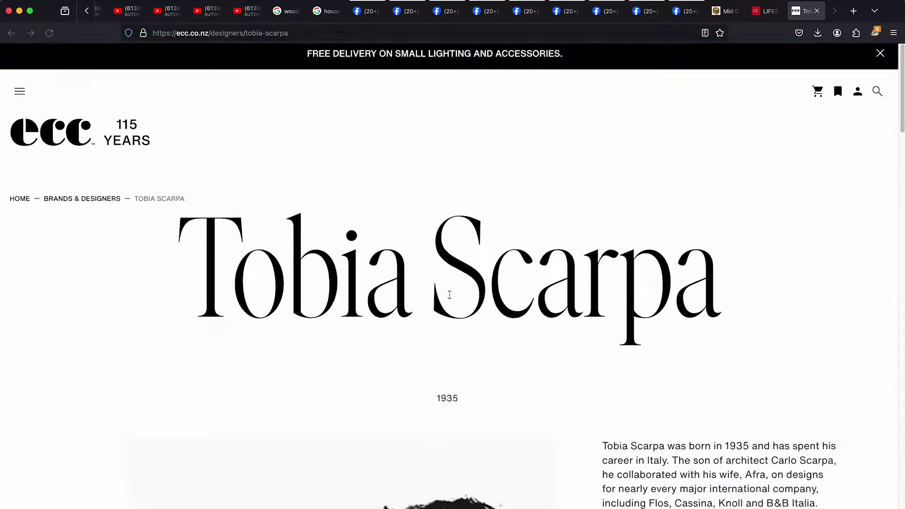
scroll(807, 345, "down", 10)
scroll(806, 345, "up", 15)
Step: Open the dining room image alone, trace it as High Fidelity Photo, and enter the traced group
right_click(459, 220)
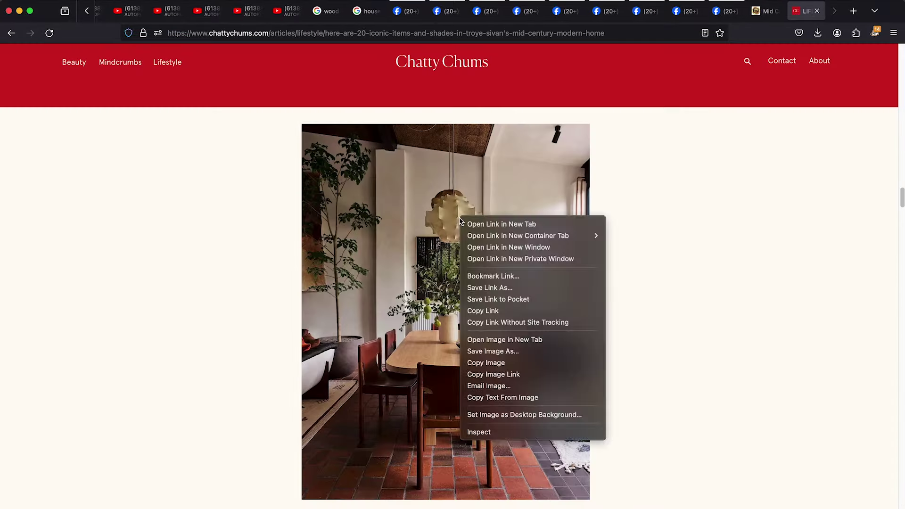
left_click(504, 340)
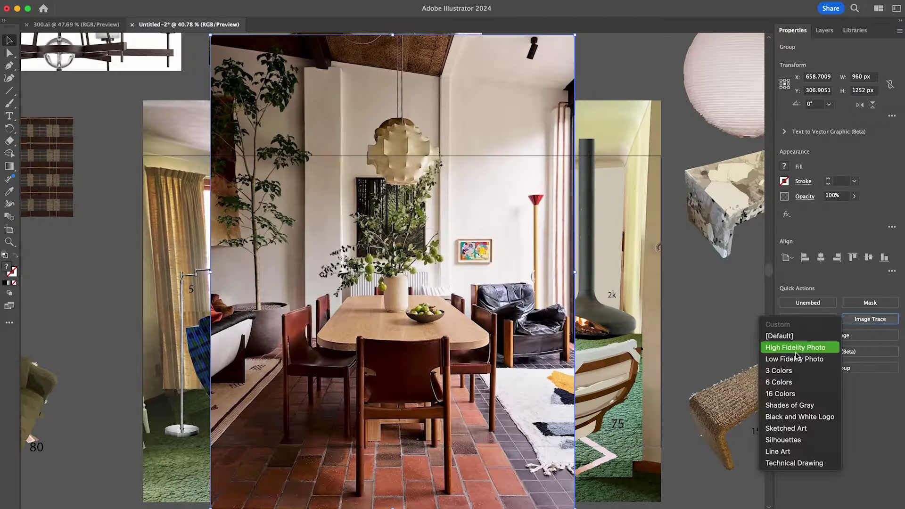
left_click(796, 354)
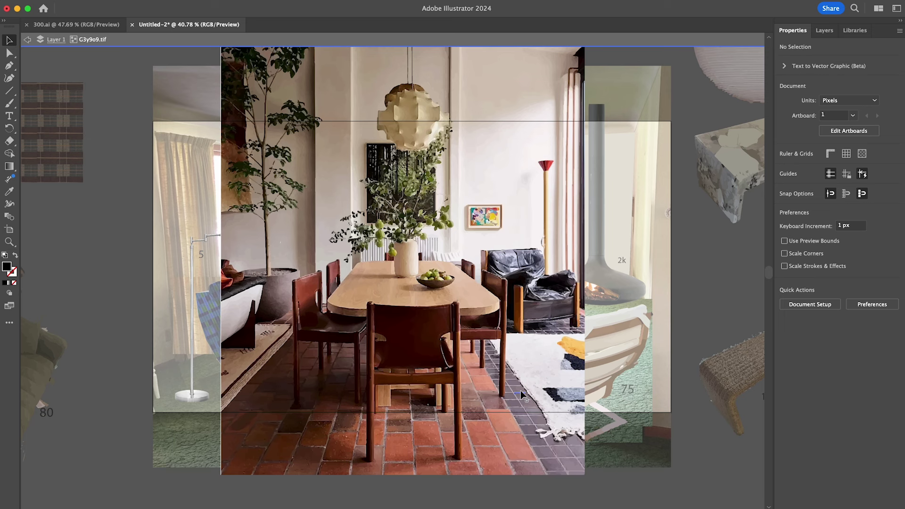
double_click(270, 483)
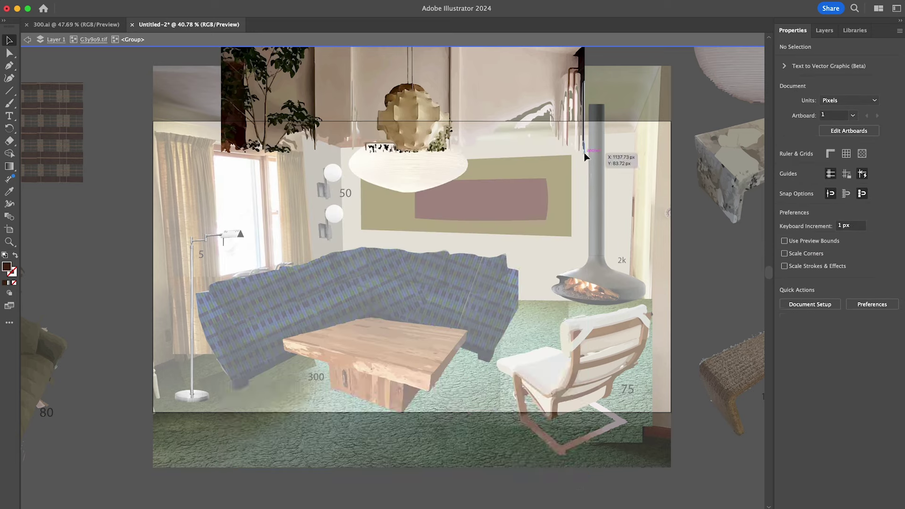
Step: Erase the dining room around the pendant and delete the brown cap and stray top pieces
scroll(584, 153, "up", 5)
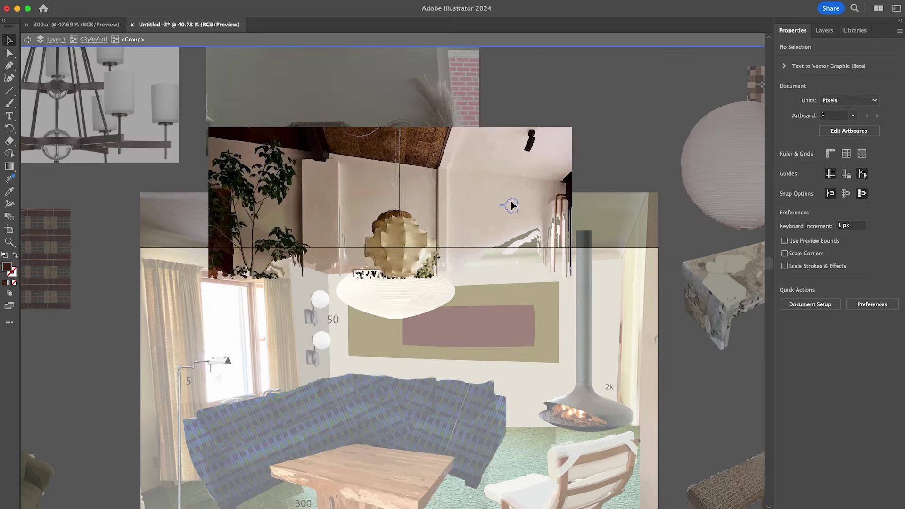
mouse_move(511, 205)
left_mouse_down()
mouse_move(546, 147)
mouse_move(442, 295)
mouse_move(361, 300)
mouse_move(404, 217)
left_mouse_up()
scroll(404, 218, "up", 5)
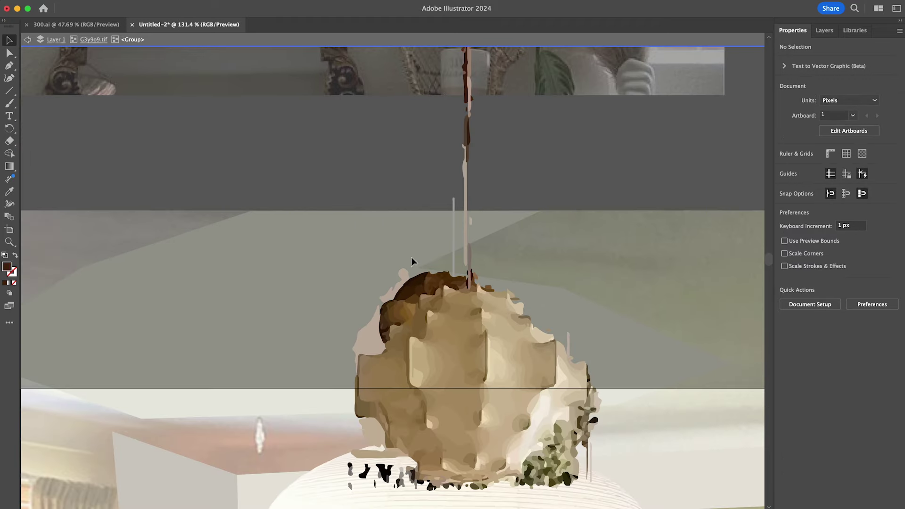
left_click(414, 283)
key("Delete")
left_click(373, 325)
key("Delete")
left_click(412, 301)
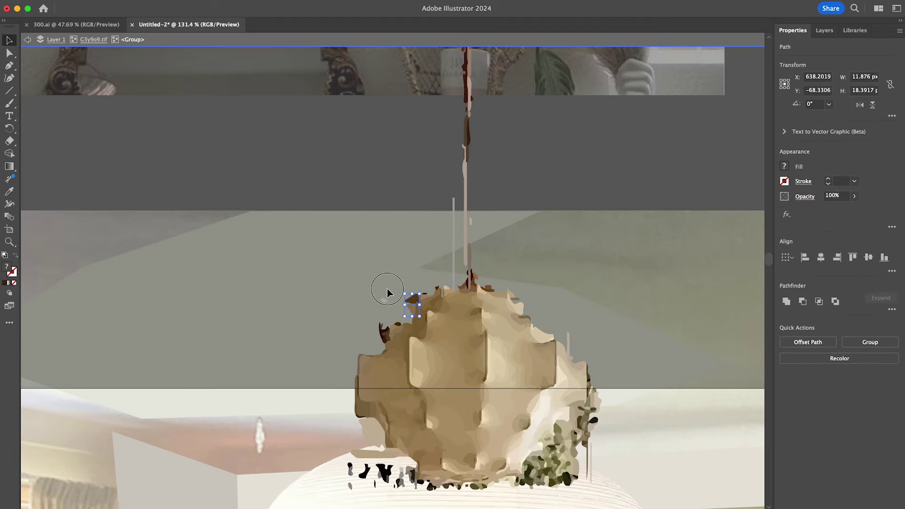
key("Delete")
Step: Delete the black, dark, tan and dark green blobs around the pendant plus a small top piece
scroll(500, 269, "down", 3)
left_click(401, 399)
key("Delete")
left_click(436, 410)
key("Delete")
left_click(490, 409)
key("Delete")
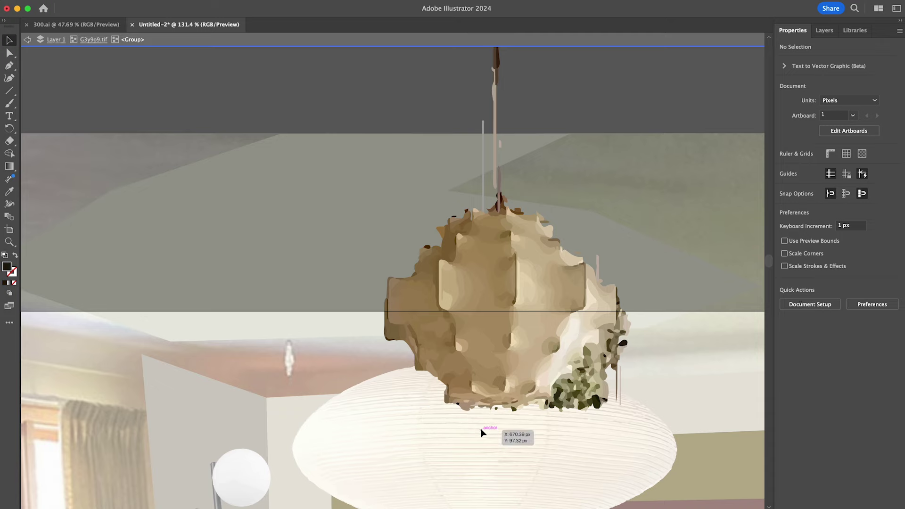
left_click(550, 419)
key("Delete")
left_click(564, 388)
key("Delete")
scroll(532, 167, "up", 5)
left_click(478, 235)
key("Delete")
scroll(306, 287, "down", 4)
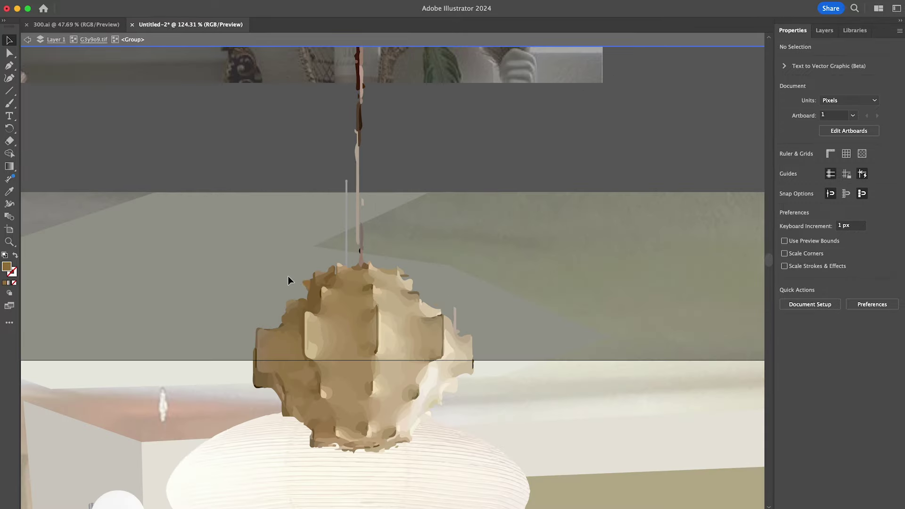
scroll(404, 304, "down", 5)
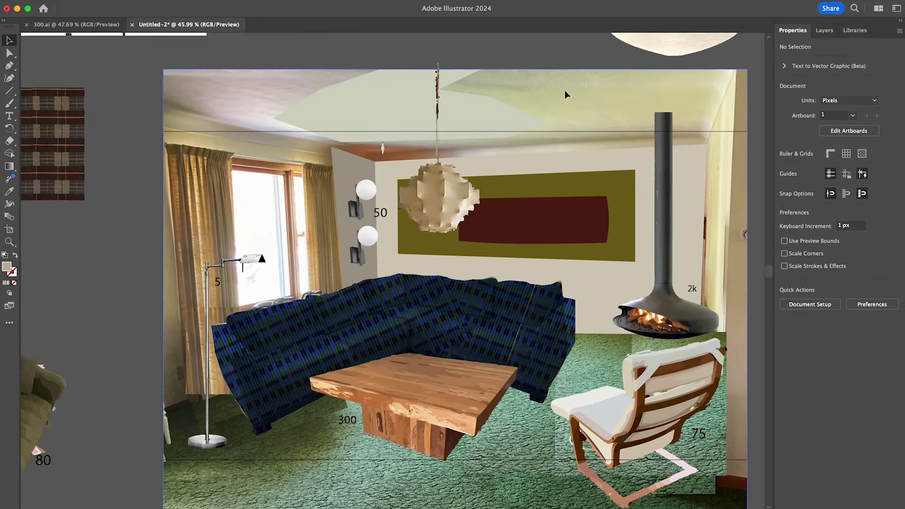
Step: Lengthen the pendant's cord up to the ceiling and zoom out to the whole room
double_click(415, 179)
scroll(438, 188, "up", 4)
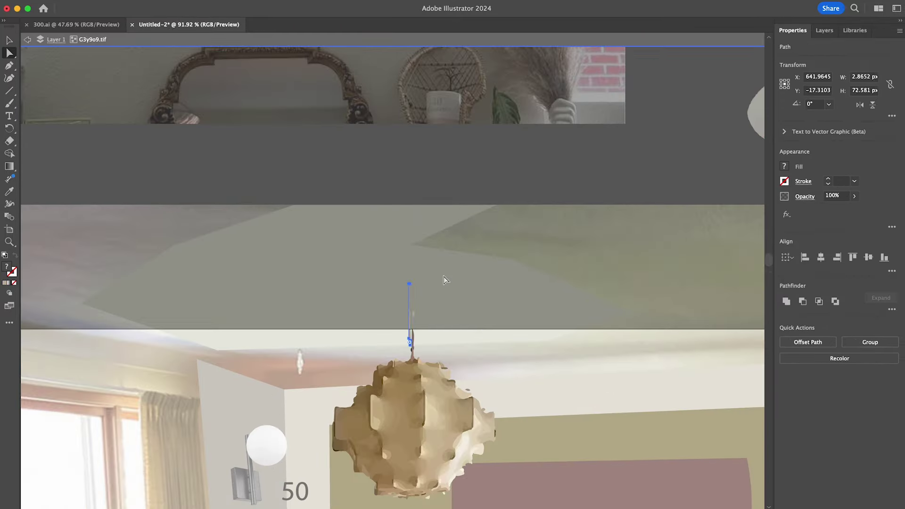
left_click_drag(410, 283, 410, 258)
left_click(416, 228)
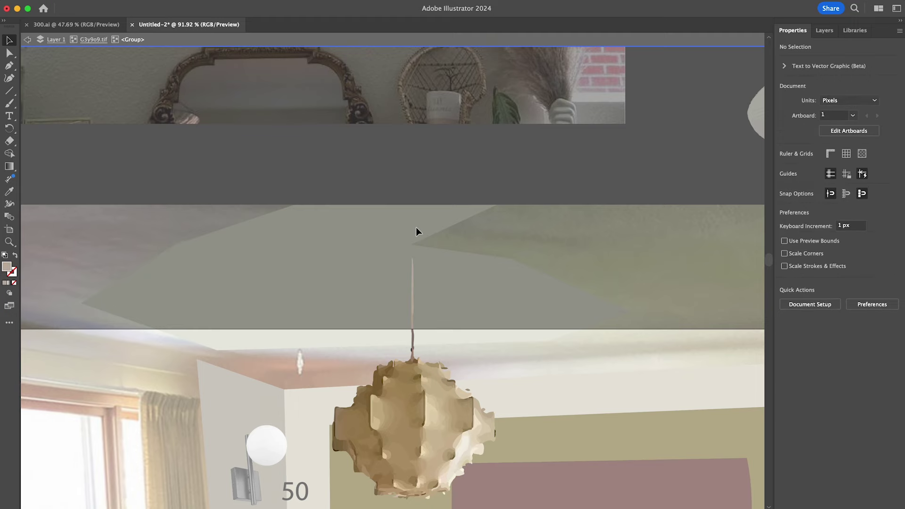
key("super+0")
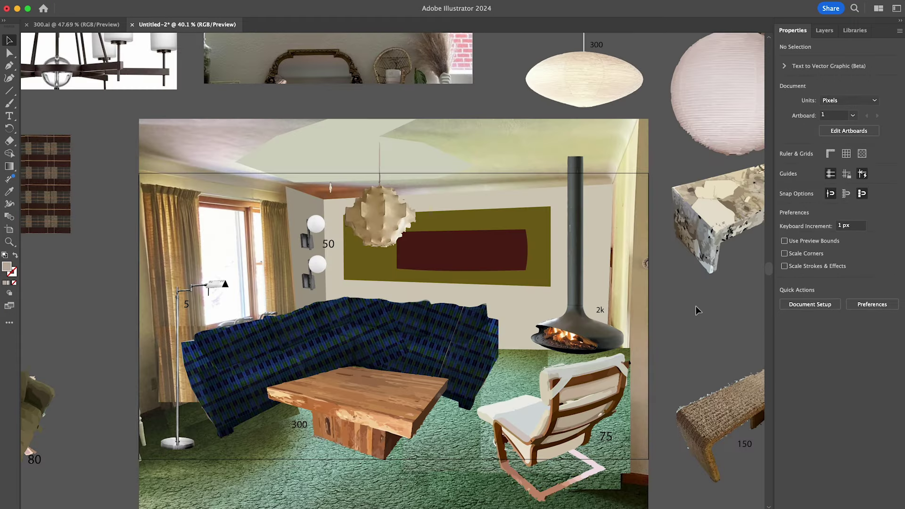
Step: Nudge the pendant slightly to the right
left_click_drag(403, 245, 410, 245)
left_click(679, 305)
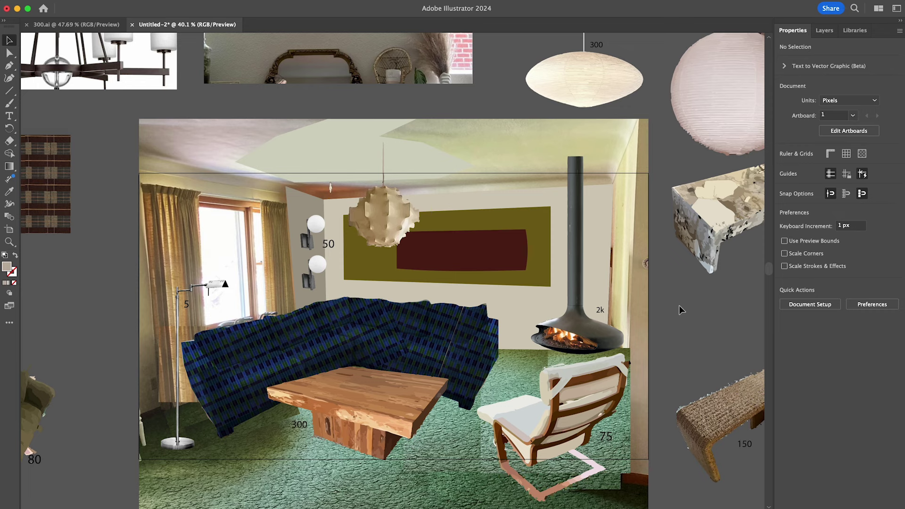
scroll(680, 305, "down", 2)
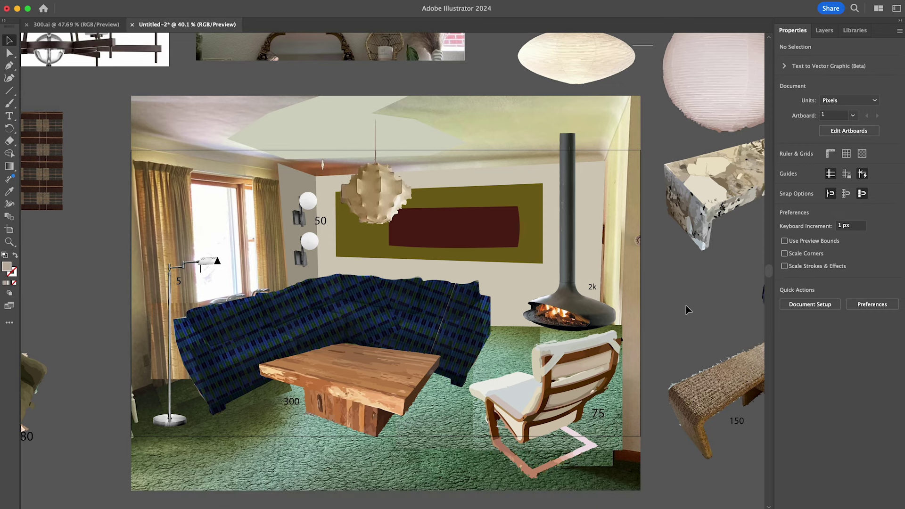
scroll(685, 306, "up", 2)
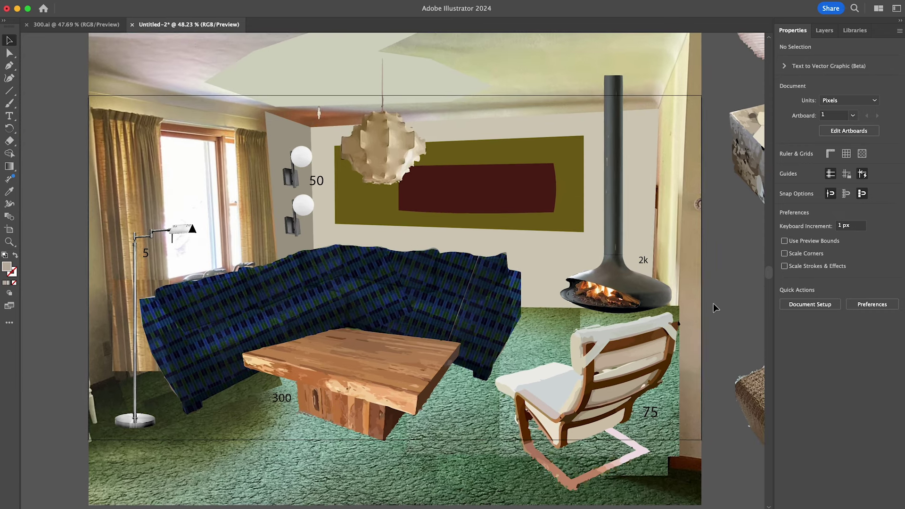
Step: Save the mockup under the new name 3000.ai
key("super+shift+s")
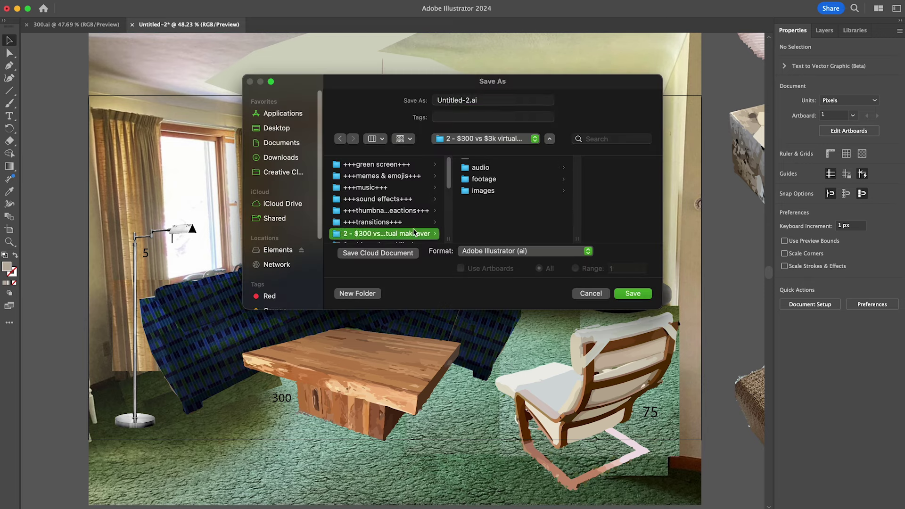
type("3")
key("Return")
key("Return")
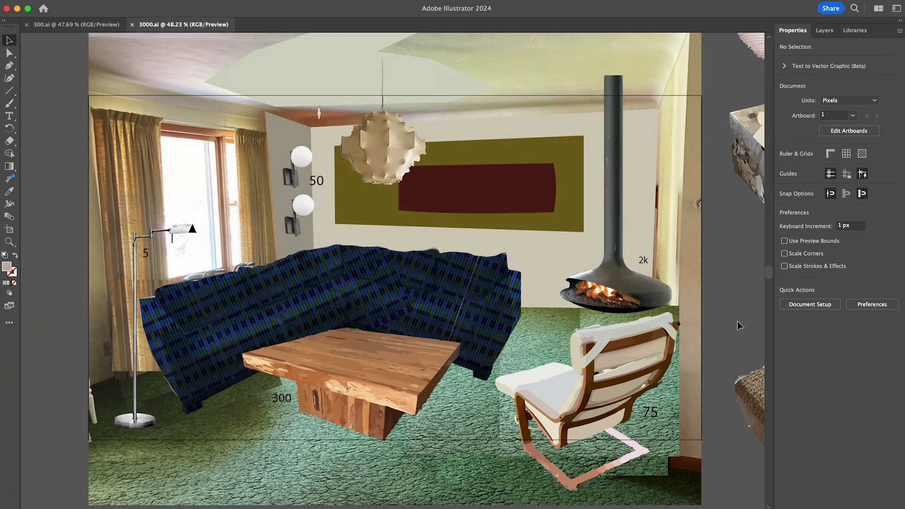